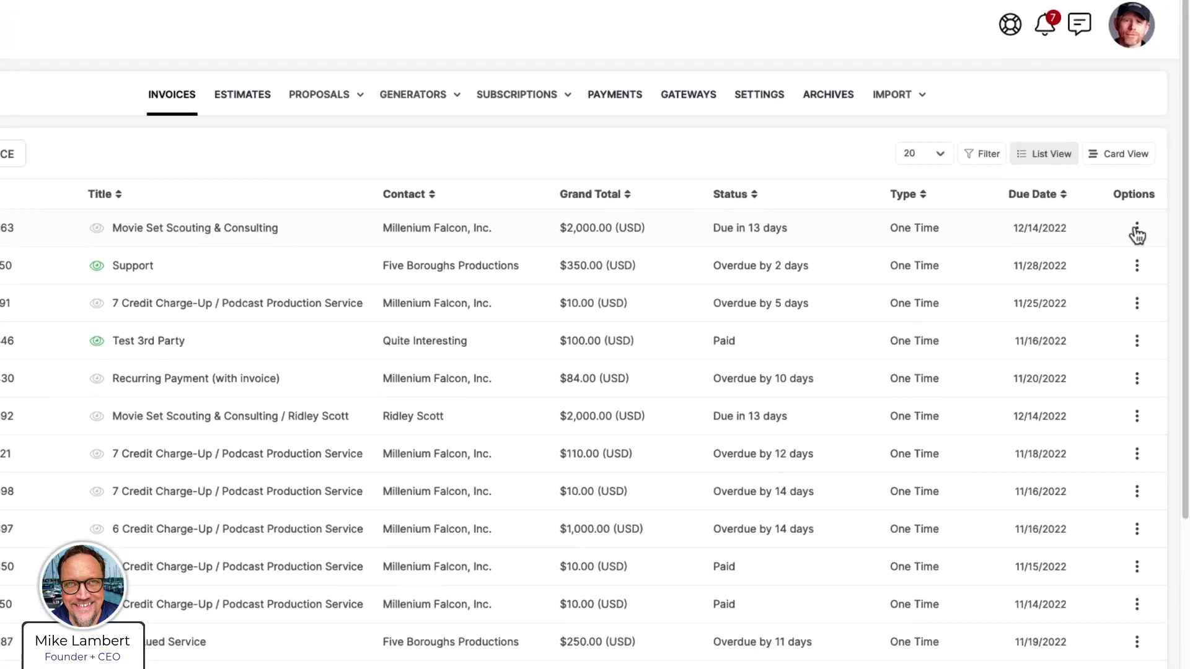
- Duplicate the one-time invoice "Movie Set Scouting & Consulting" for Millenium Falcon, Inc
left_click(1146, 244)
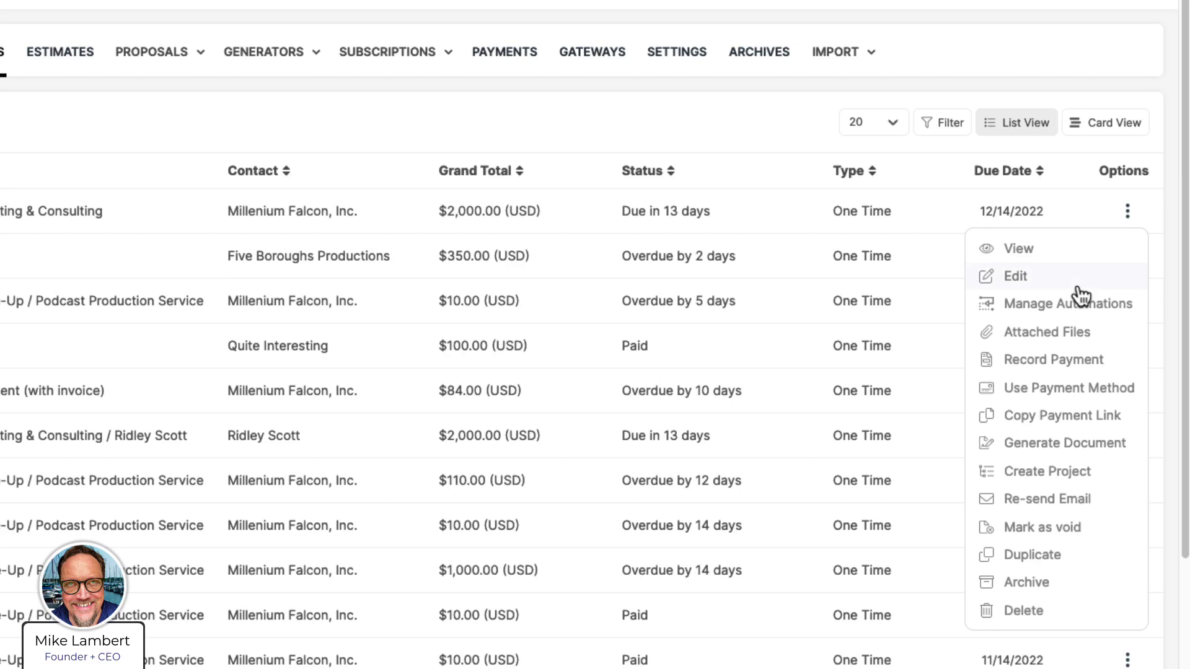
left_click(1012, 556)
left_click(241, 474)
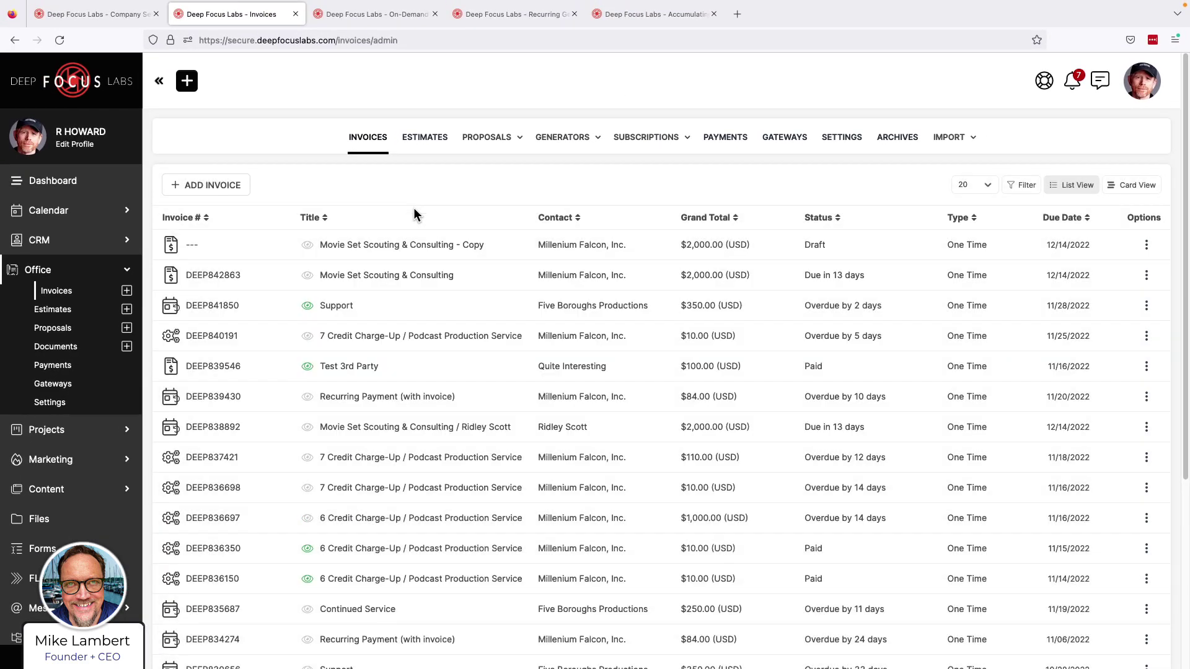
- Open the draft invoice copy for editing and retitle it "Movie Set Scouting & Consulting - Two"
left_click(1145, 247)
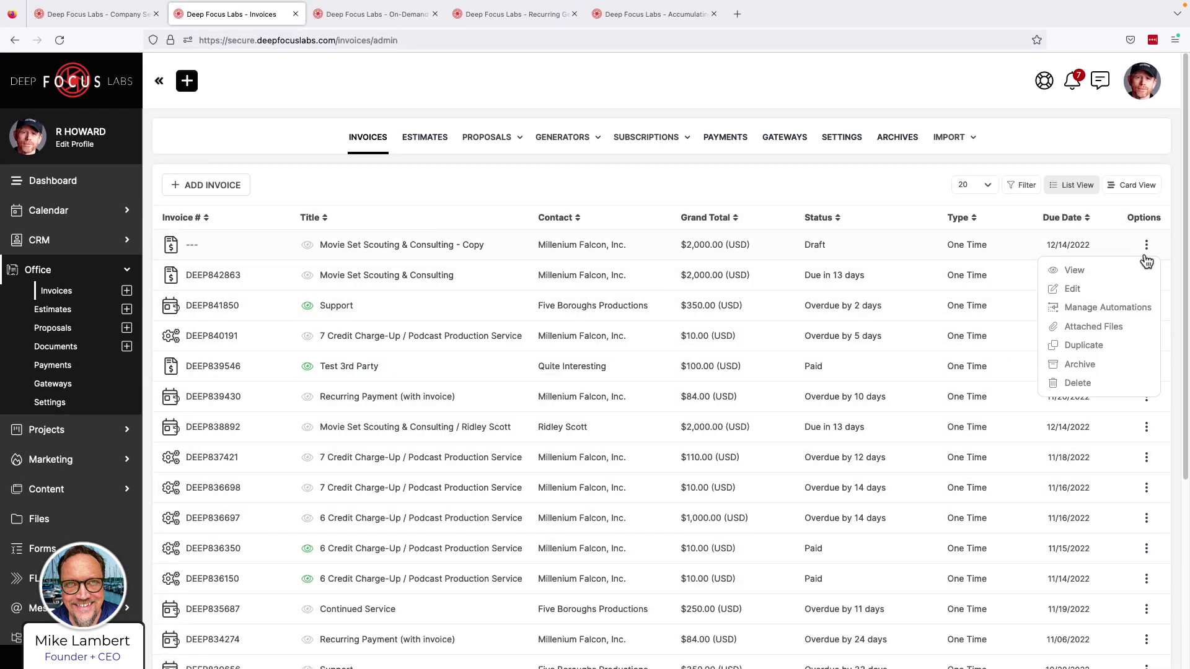
left_click(1088, 290)
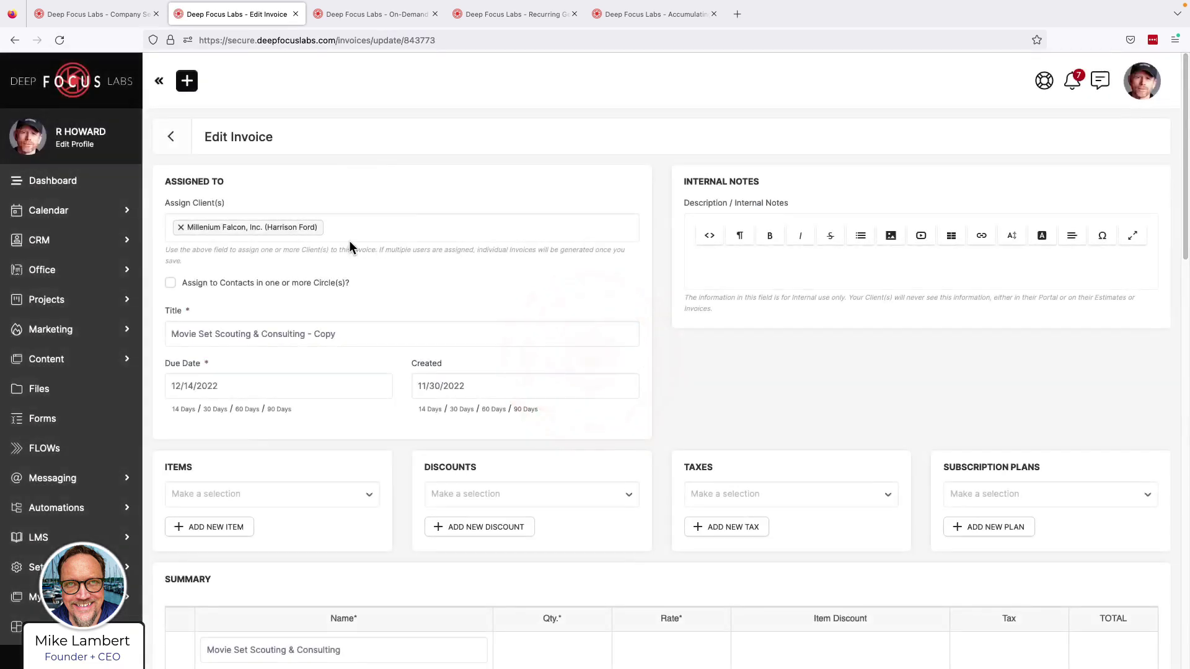
left_click(349, 339)
key("BackSpace")
key("BackSpace")
key("BackSpace")
key("BackSpace")
key("BackSpace")
key("BackSpace")
key("BackSpace")
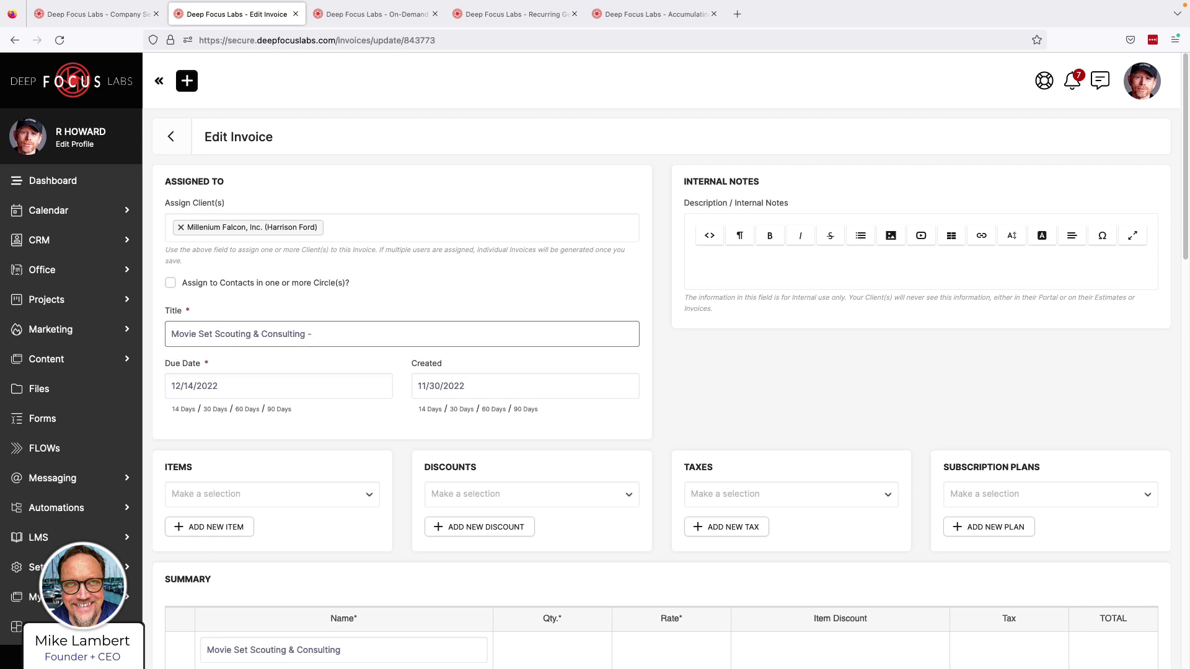
type("- Two")
- Review the draft invoice's line item, charge summary, dates and payment settings
scroll(381, 397, "down", 15)
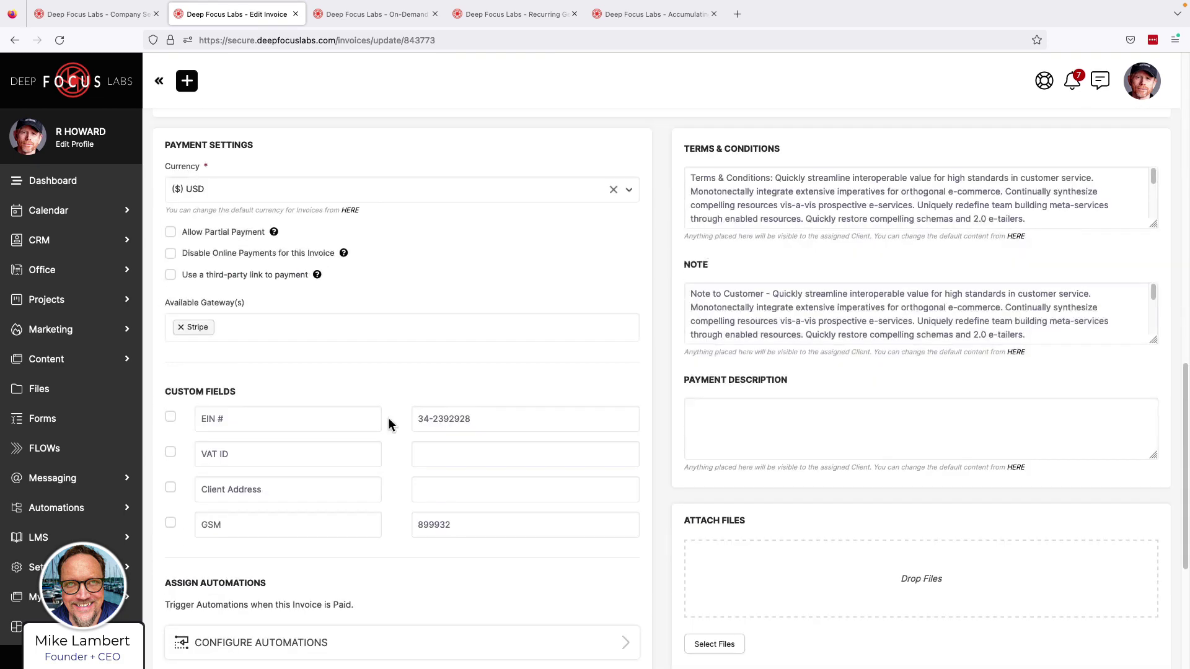
scroll(389, 424, "up", 8)
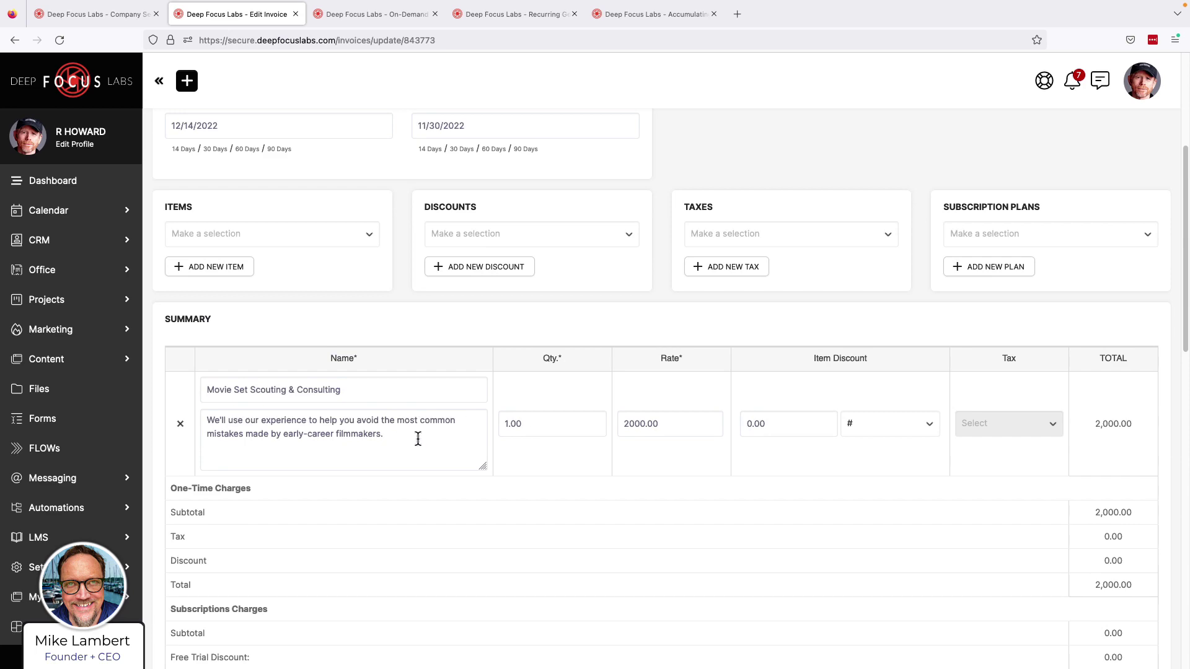
scroll(416, 438, "down", 2)
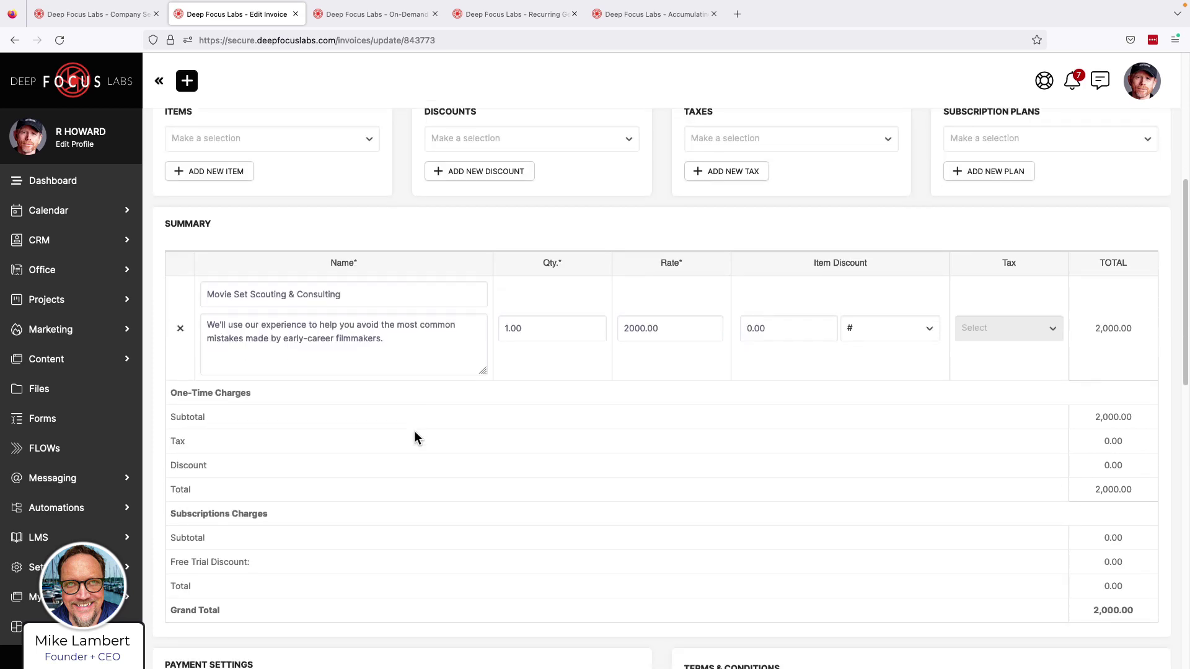
scroll(414, 433, "down", 5)
scroll(415, 437, "up", 11)
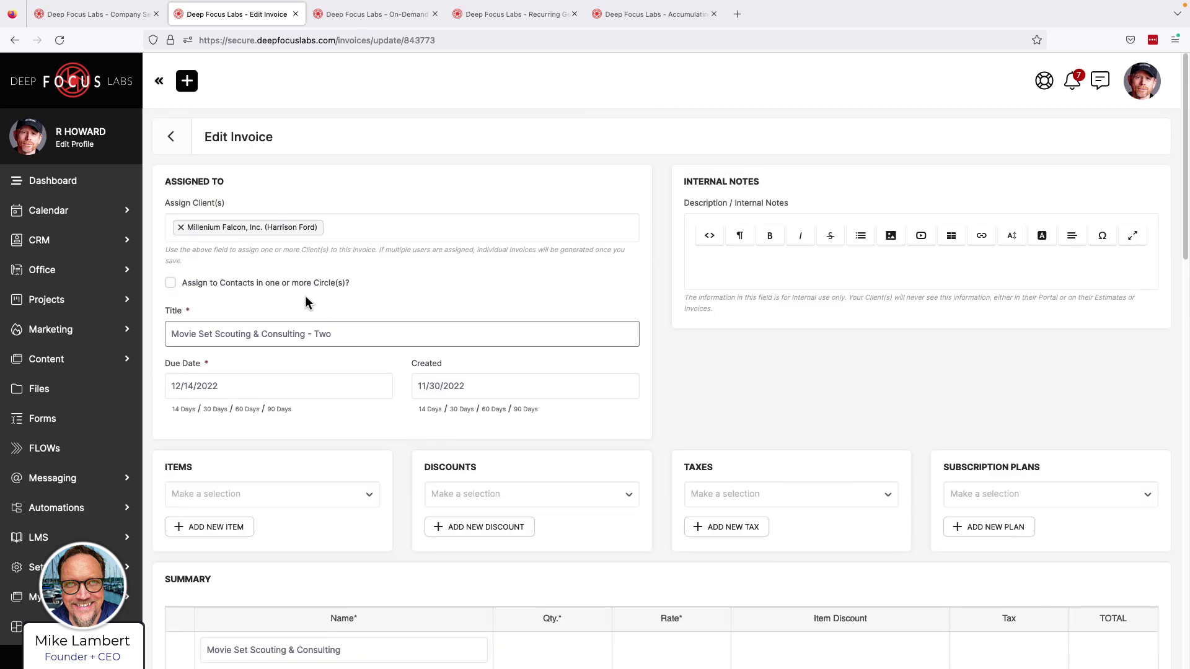
scroll(310, 328, "down", 4)
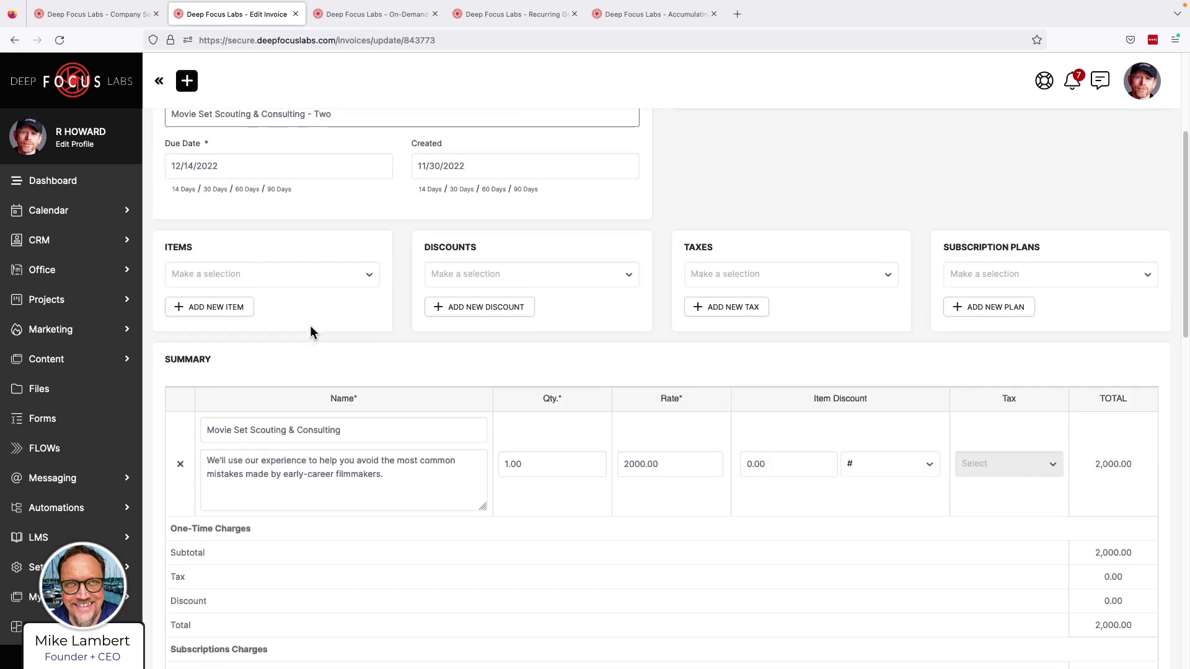
scroll(310, 331, "down", 7)
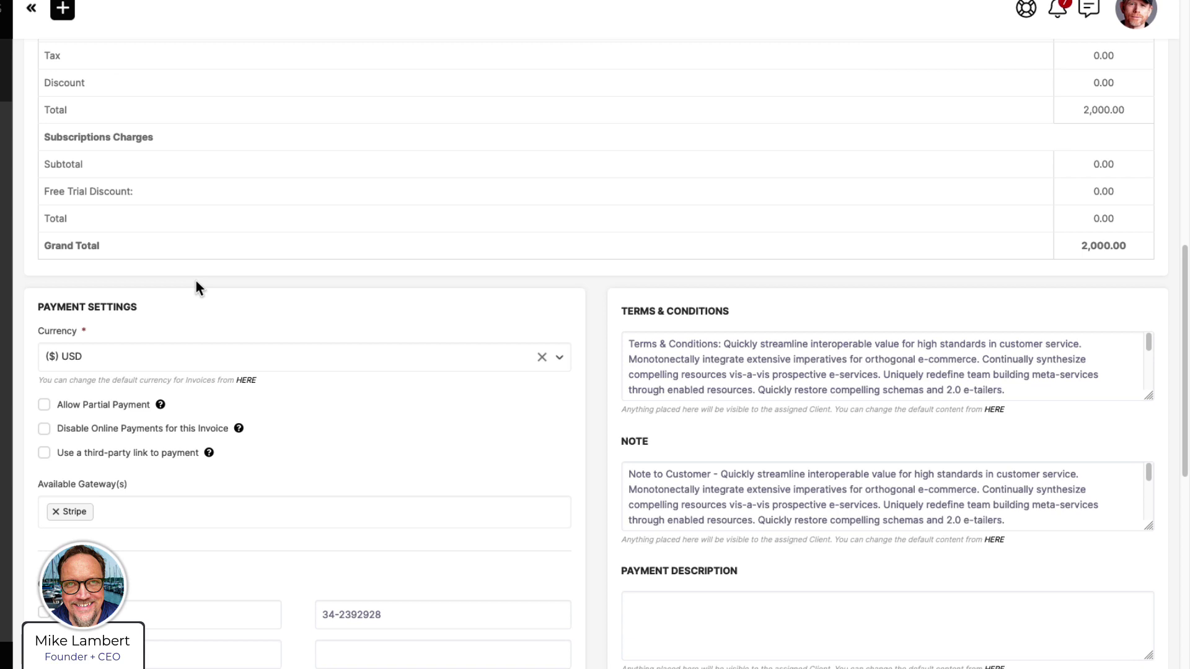
scroll(196, 286, "down", 1)
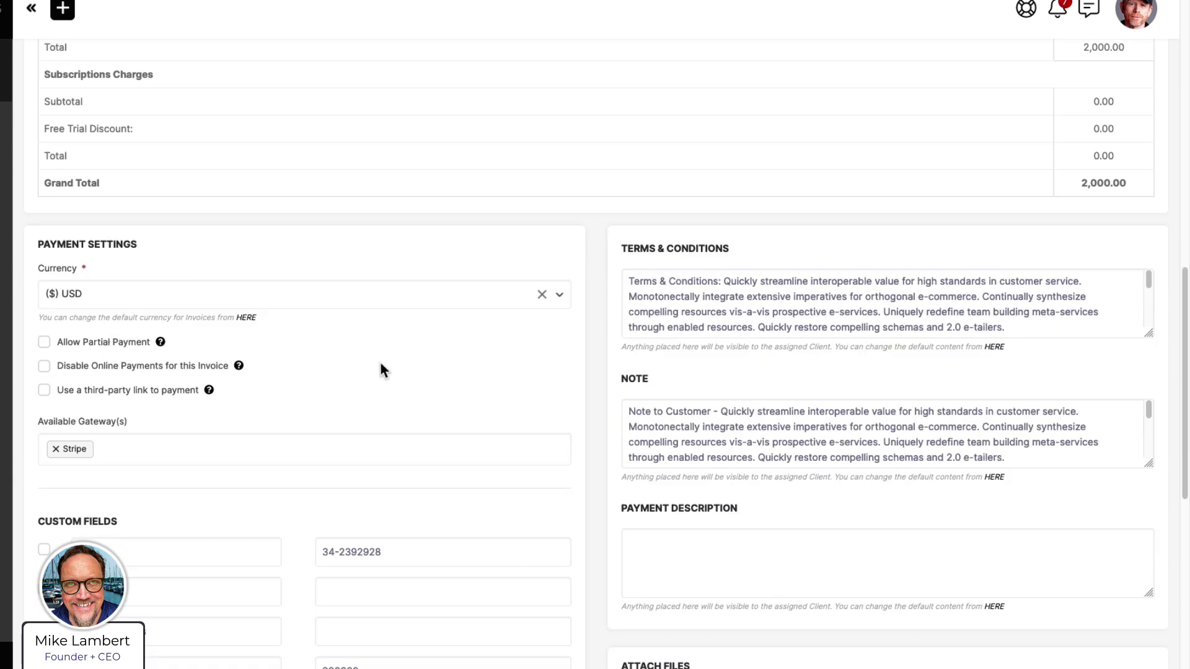
- Allow partial payment on the invoice and add a percent-based installment
left_click(89, 349)
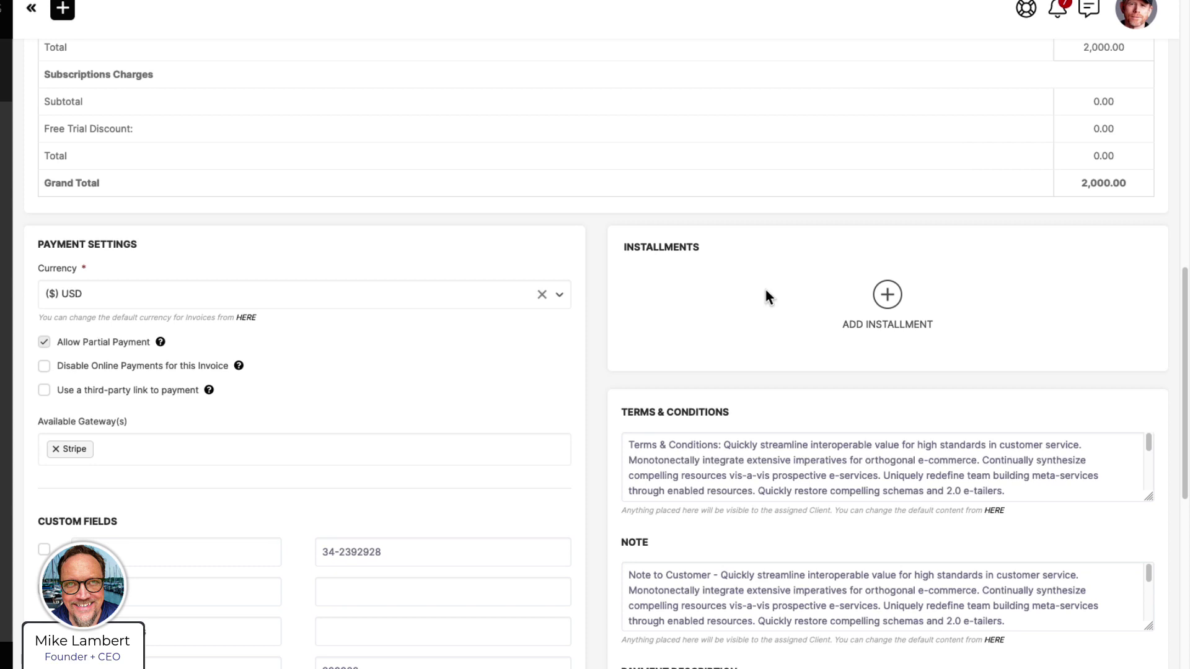
left_click(888, 298)
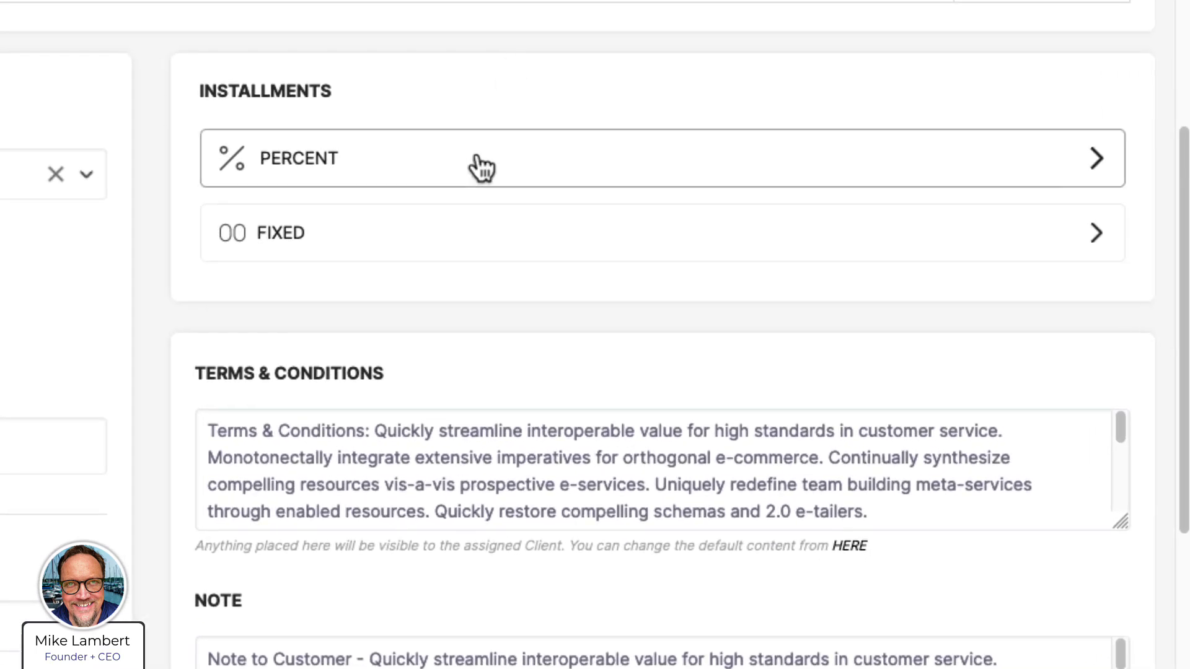
left_click(482, 166)
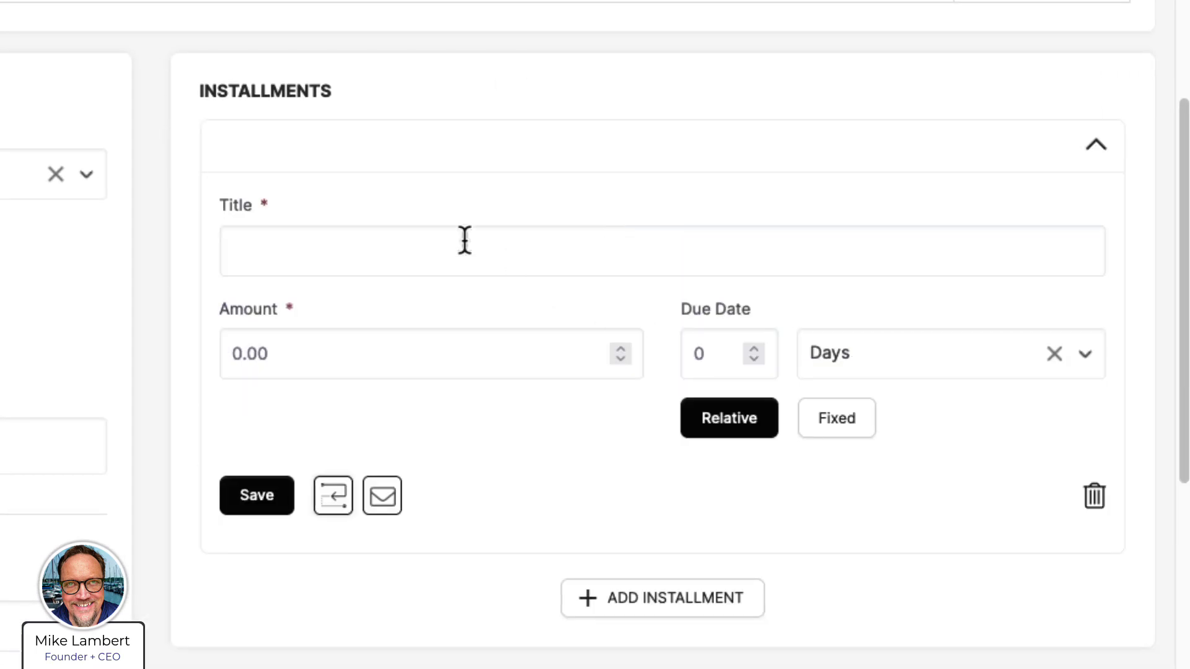
- Title the installment "First Payment / Deposit" and set its amount to 50 percent
left_click(465, 239)
type("Dep")
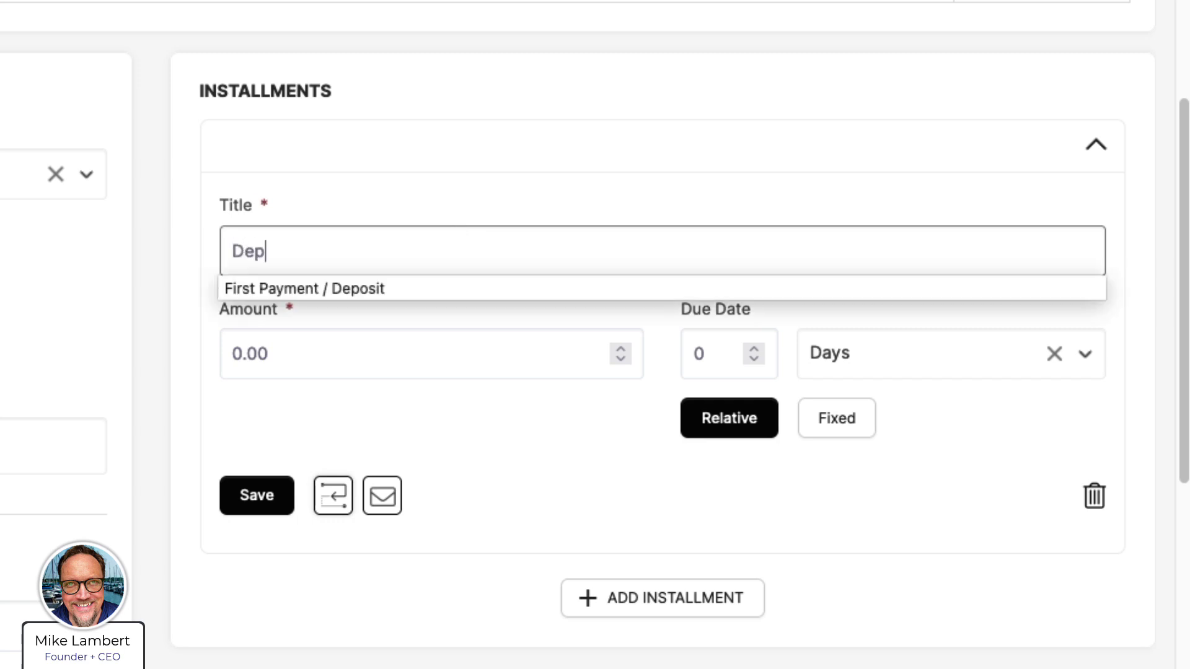
type("os")
left_click(397, 286)
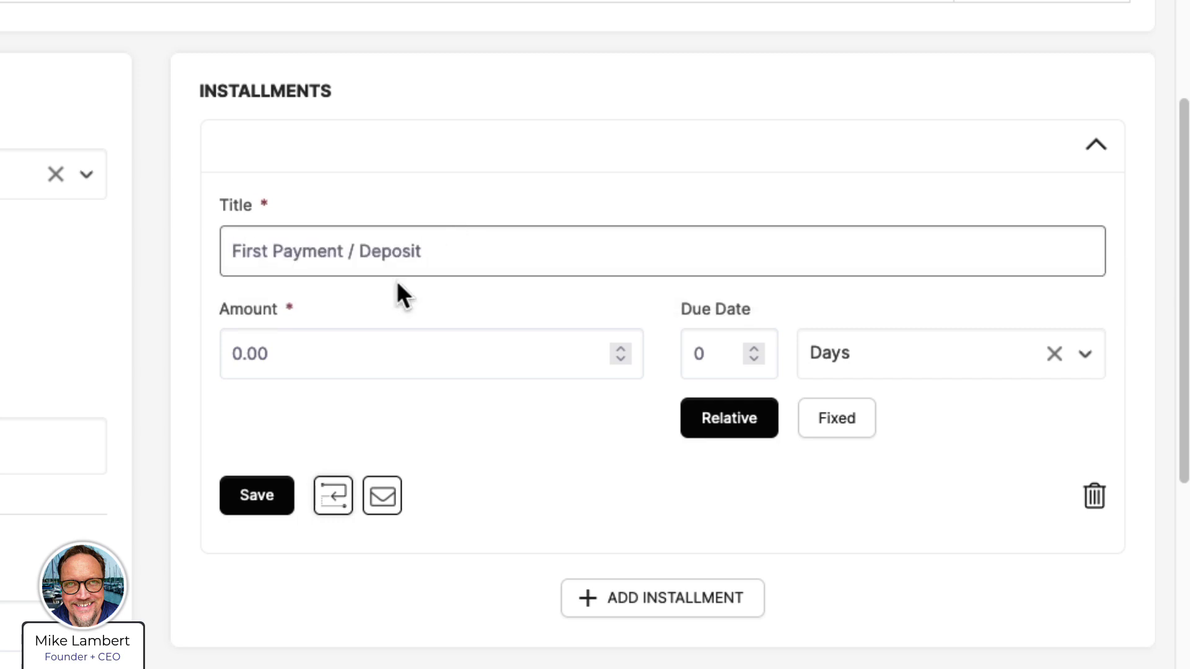
triple_click(334, 353)
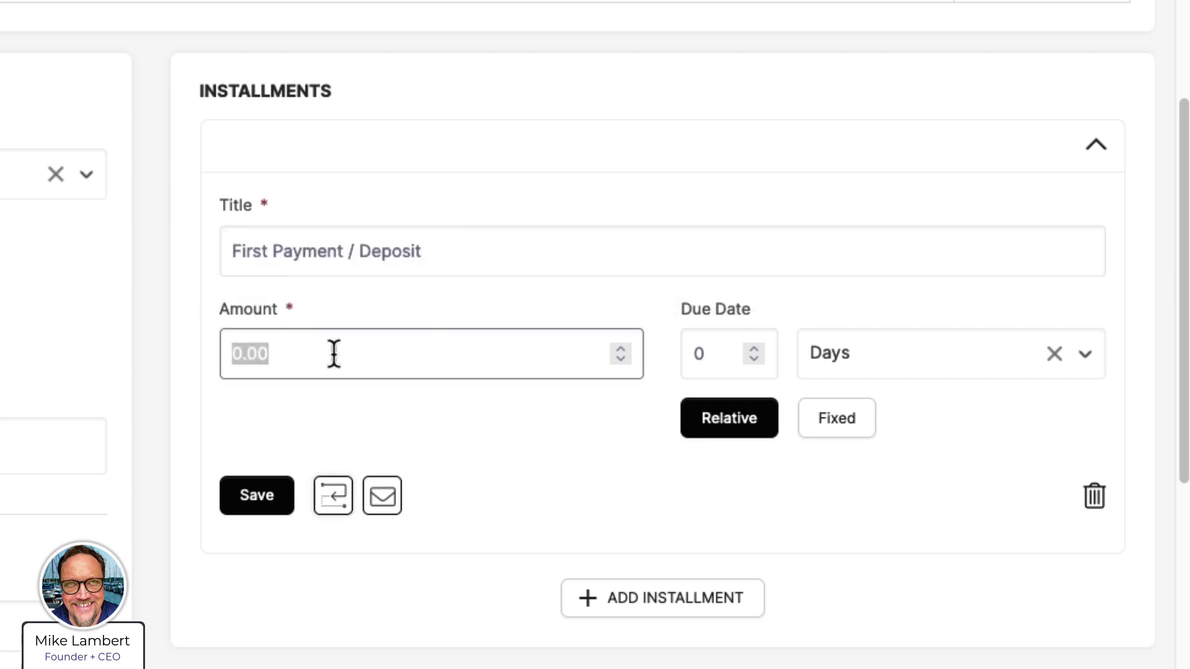
type("50")
left_click(488, 443)
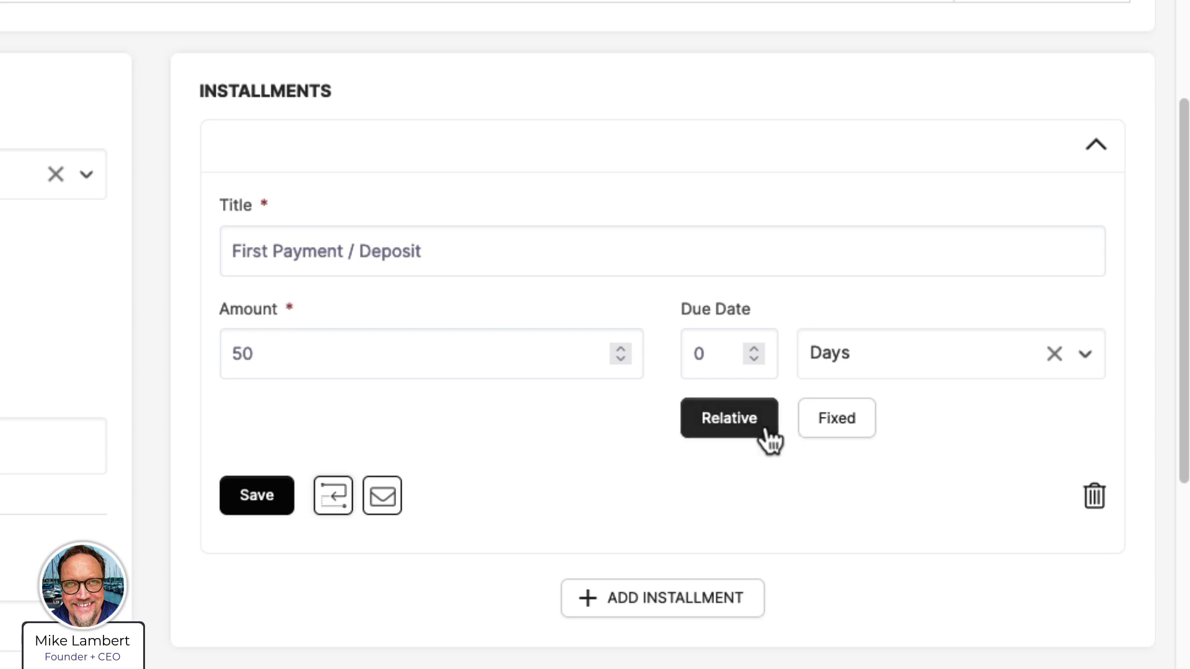
- Switch the installment's due date to Fixed and set it to 01/15/2023
scroll(662, 334, "down", 15)
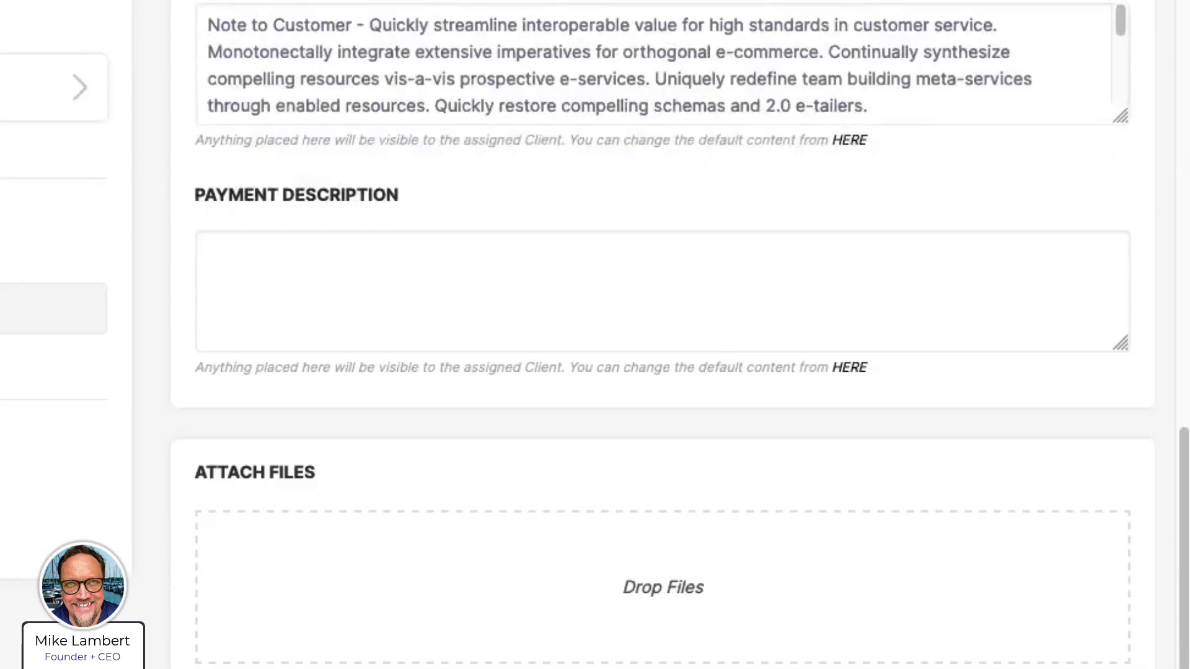
scroll(662, 334, "down", 1)
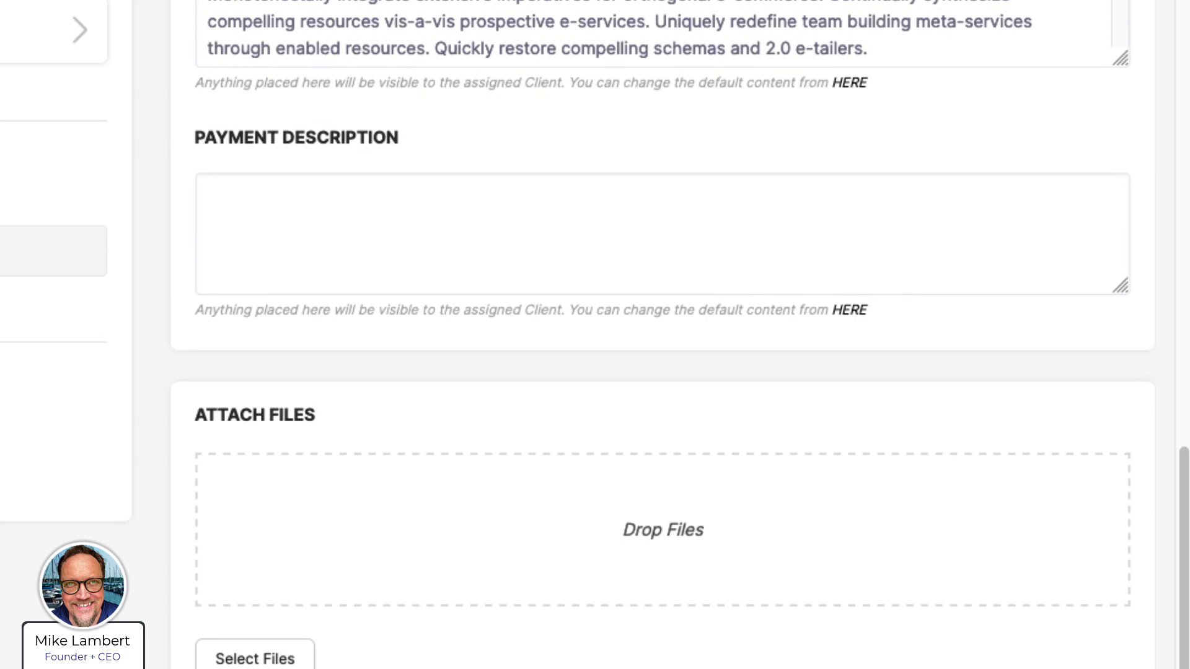
scroll(114, 481, "up", 15)
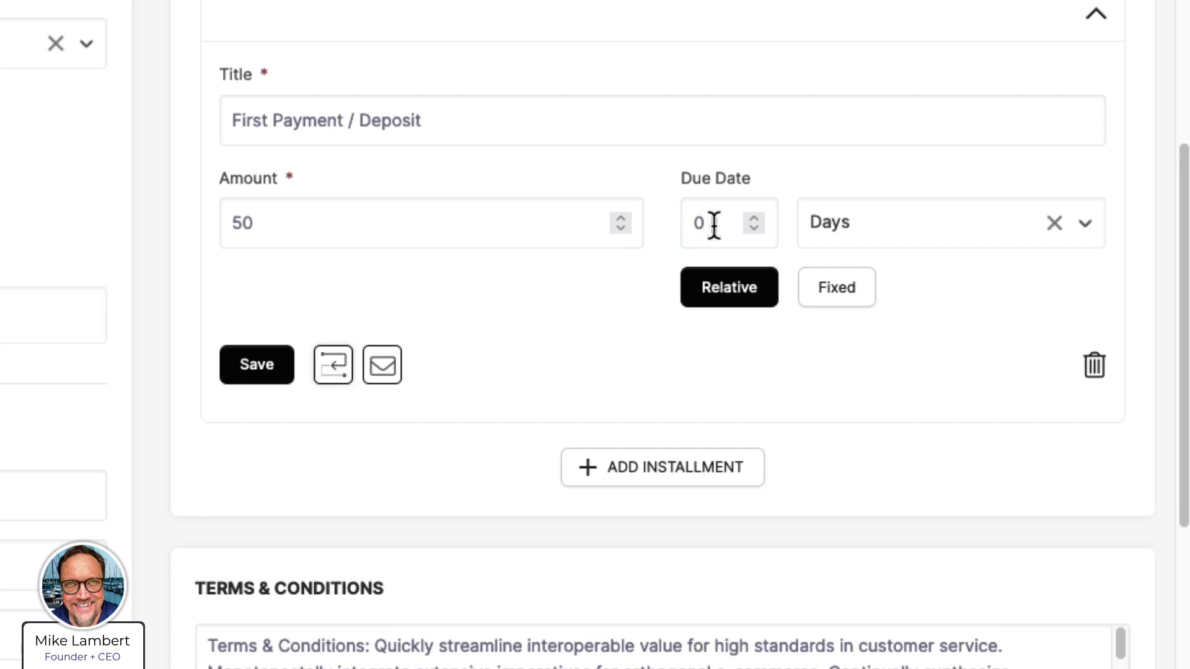
left_click(821, 292)
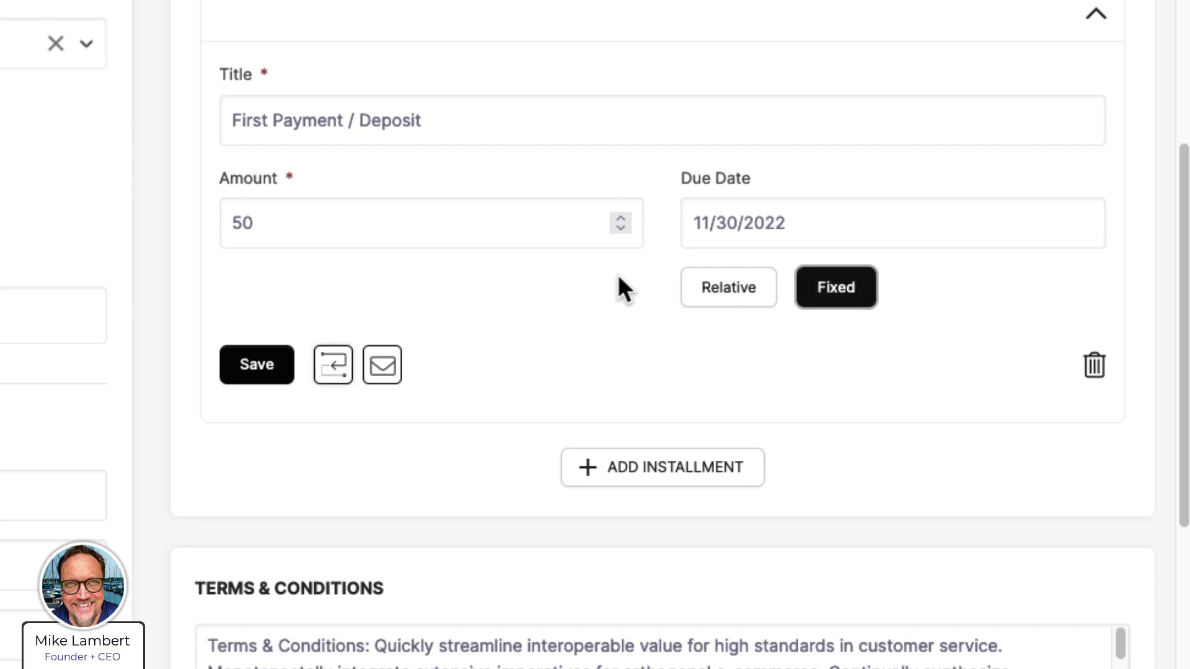
left_click(773, 213)
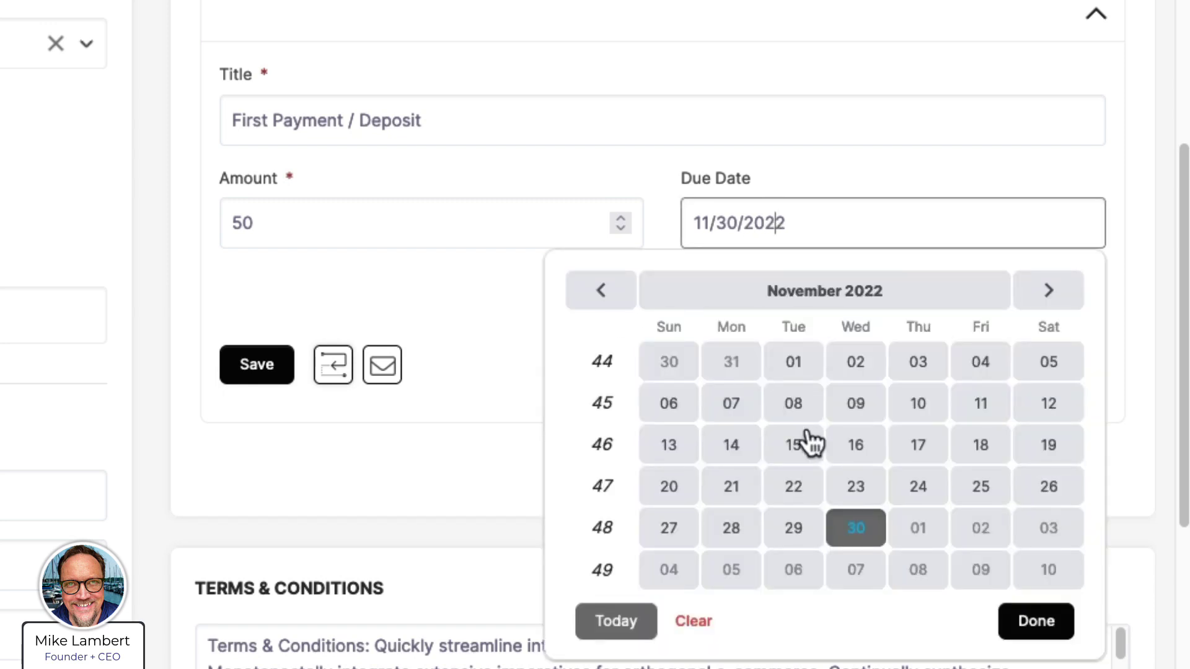
left_click(1041, 300)
left_click(1044, 300)
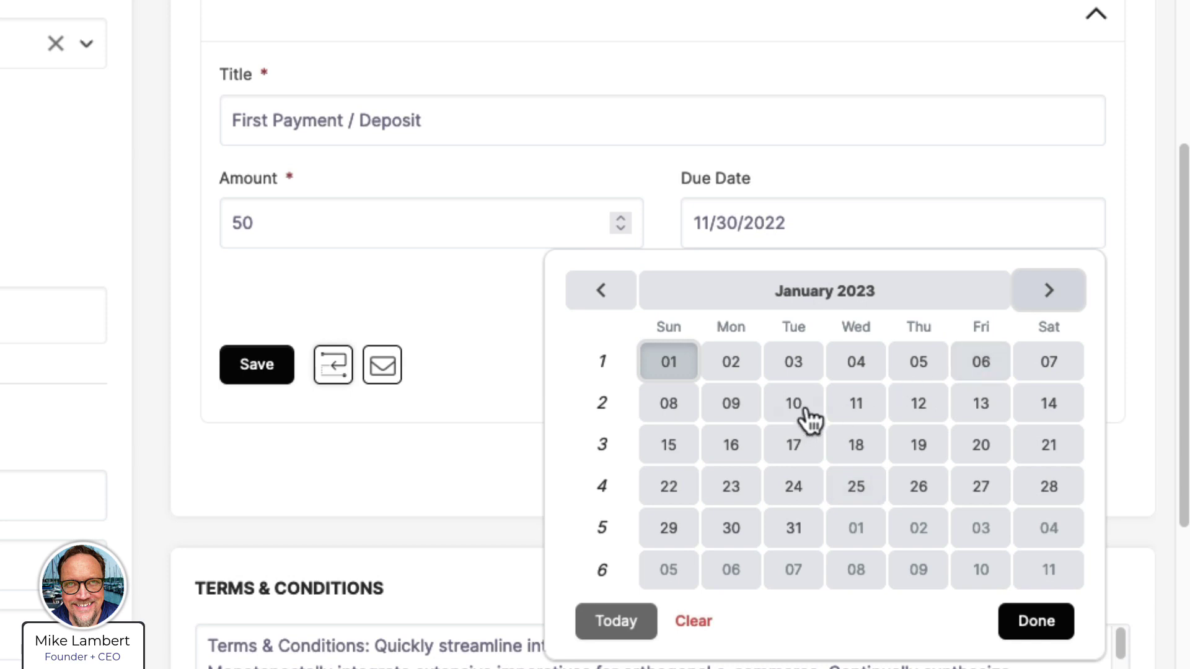
left_click(678, 446)
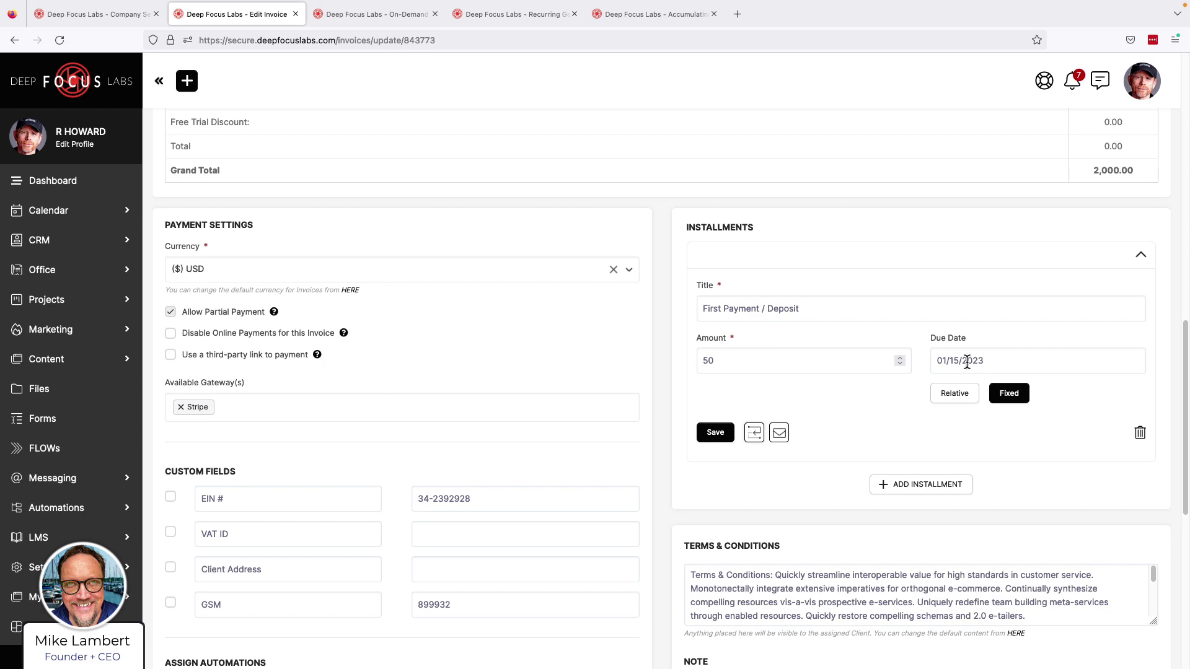
- Compare the invoice's overall due date with the due date of the first installment
scroll(967, 362, "up", 15)
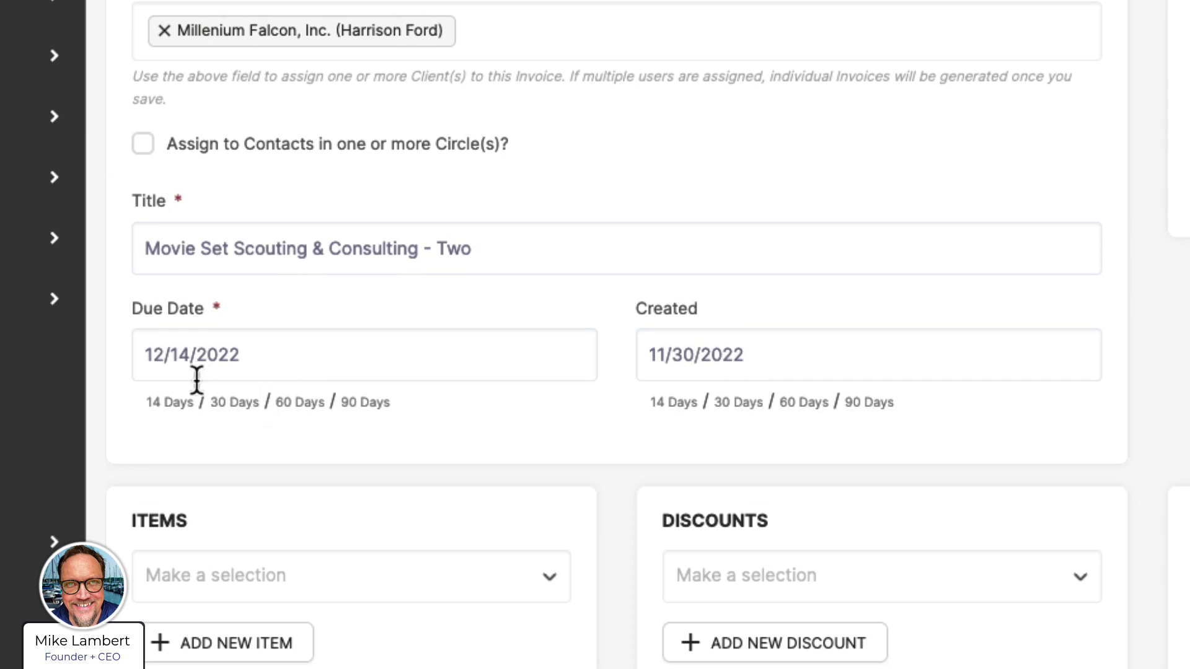
scroll(211, 384, "down", 5)
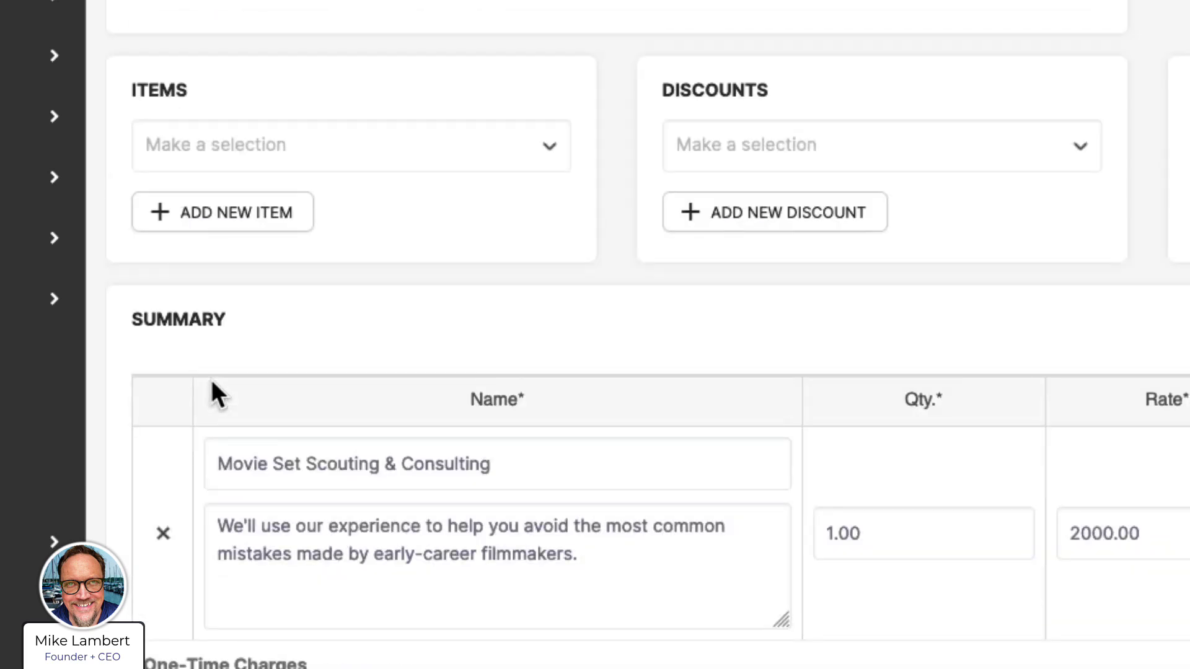
scroll(210, 384, "up", 2)
scroll(211, 383, "up", 1)
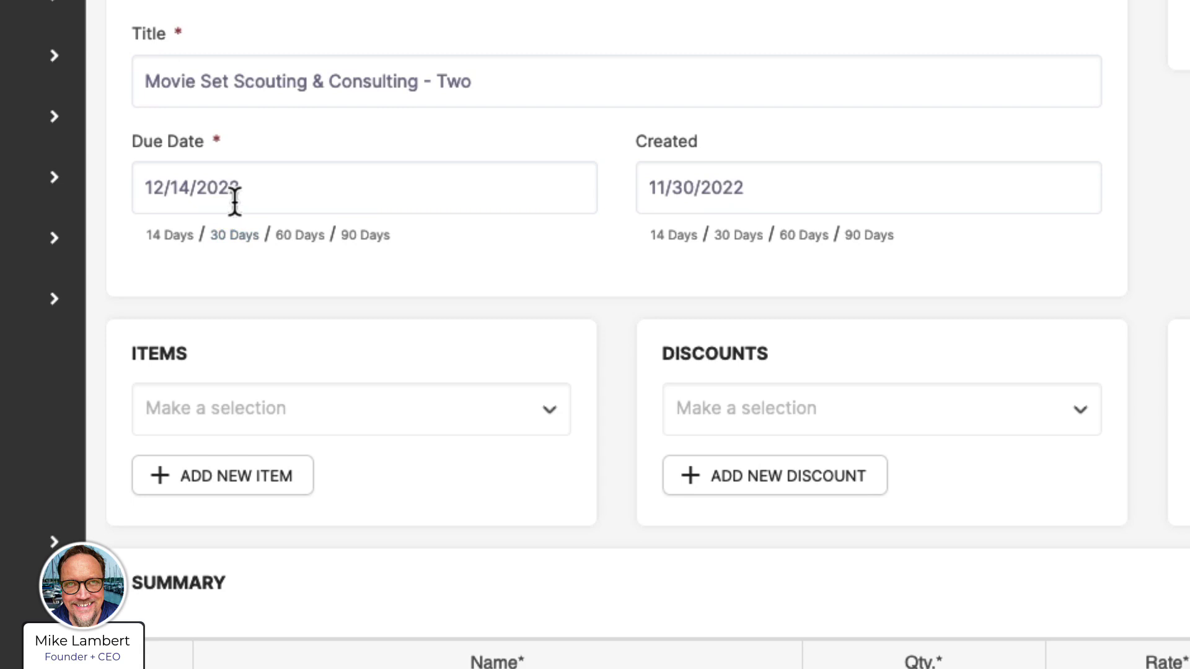
scroll(276, 272, "down", 10)
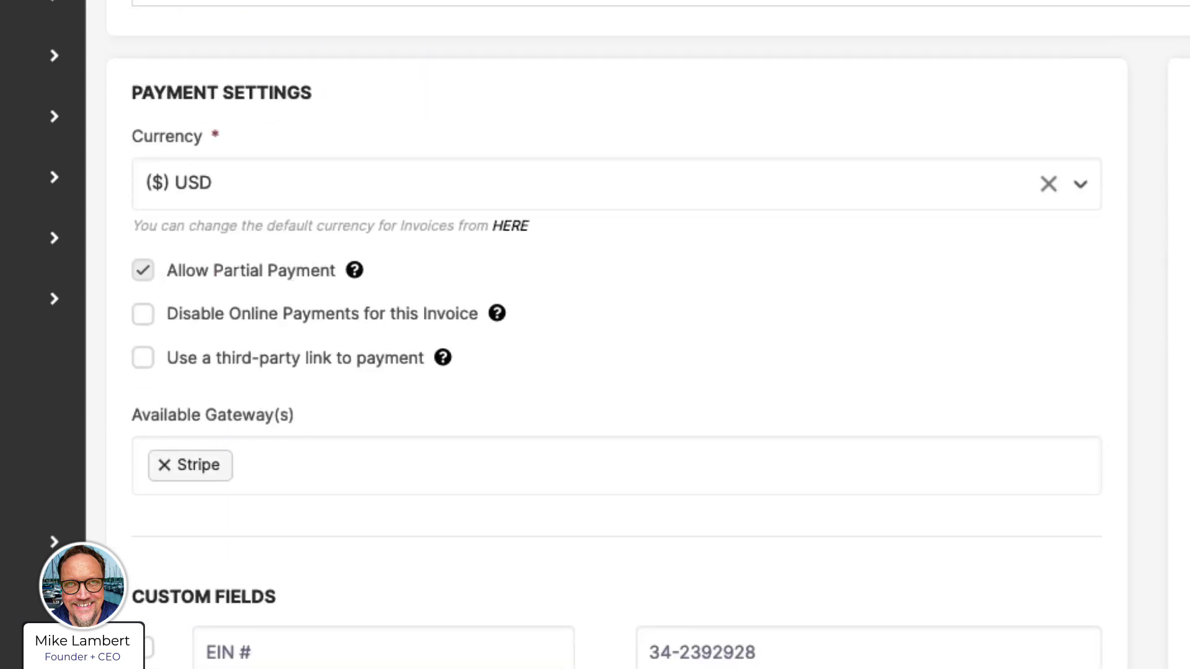
scroll(614, 268, "up", 8)
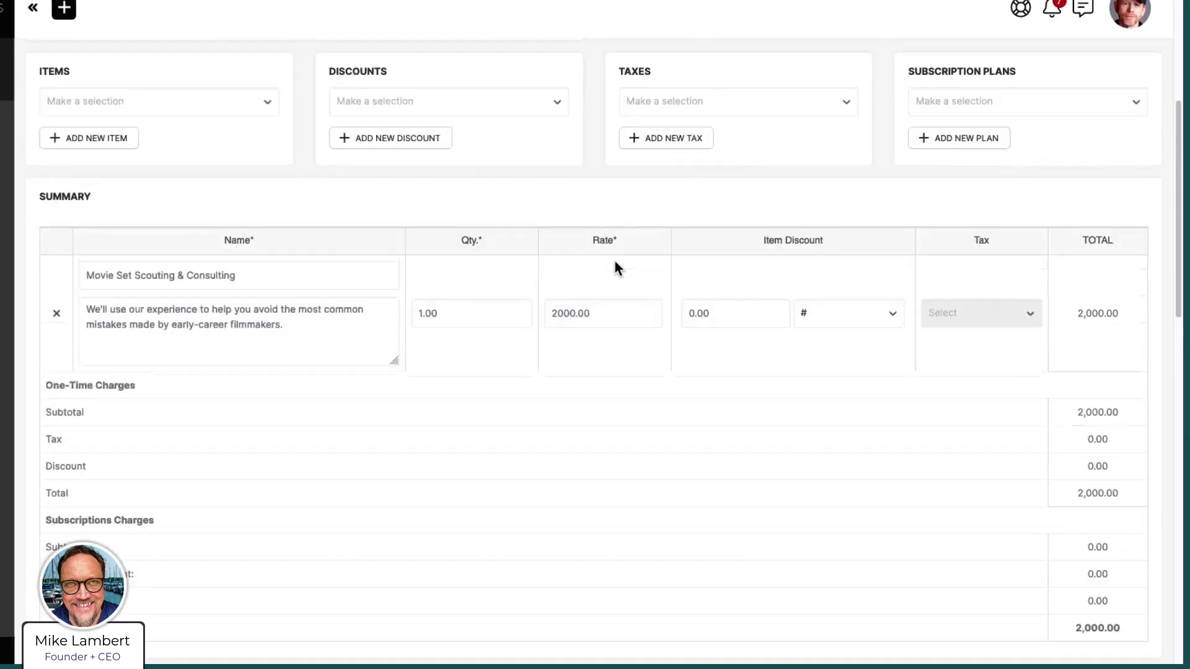
scroll(615, 268, "up", 1)
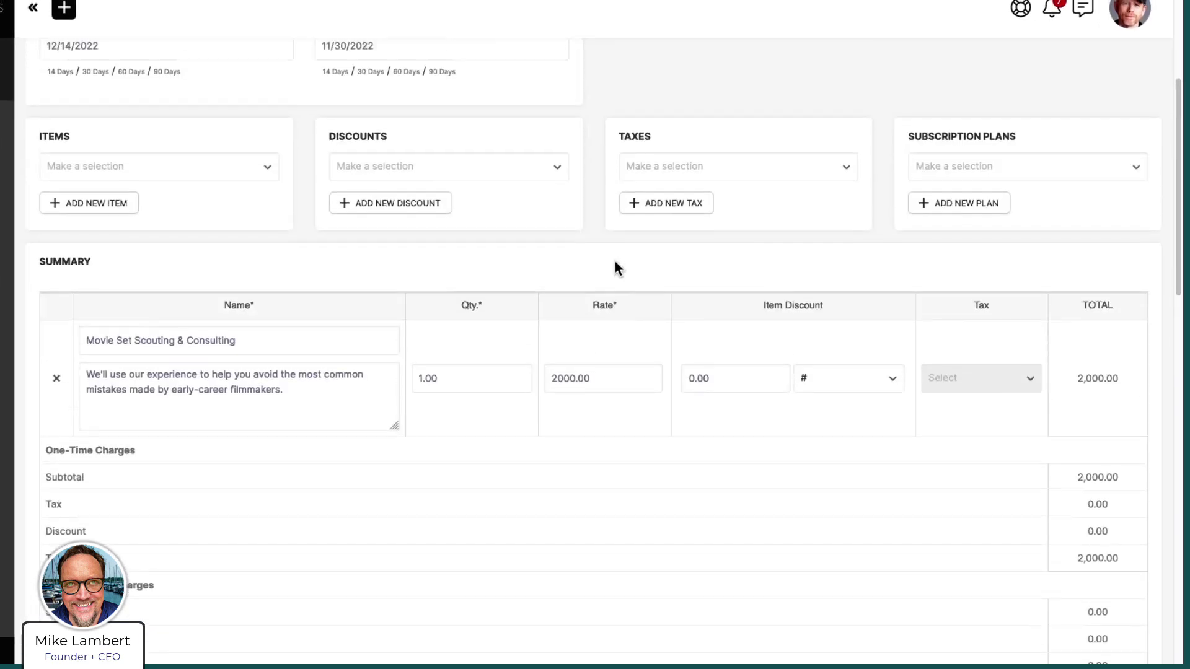
scroll(202, 127, "up", 3)
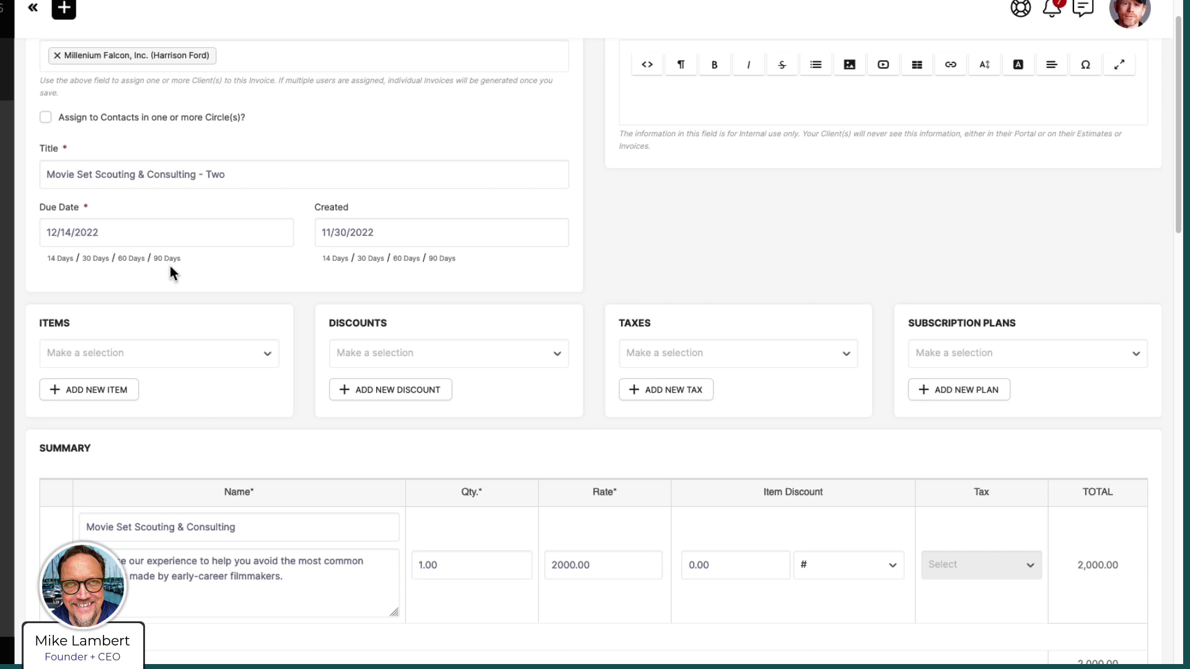
scroll(170, 267, "down", 10)
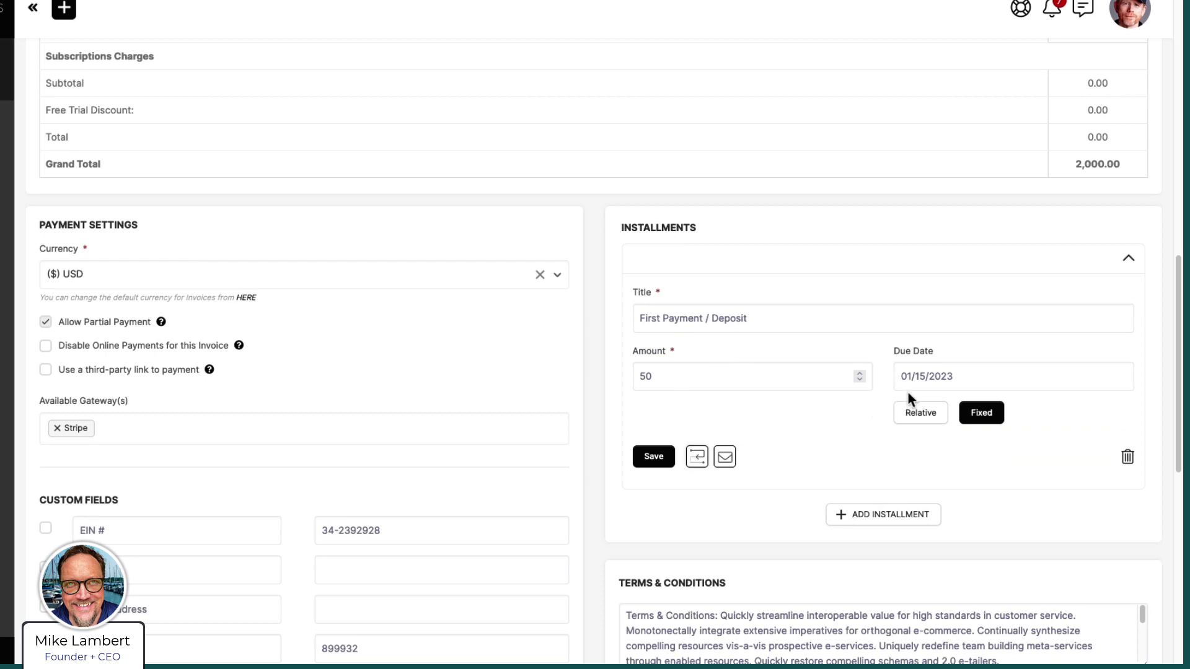
- Set the first installment's fixed due date to 12/07/2022 and save the installment
left_click(941, 379)
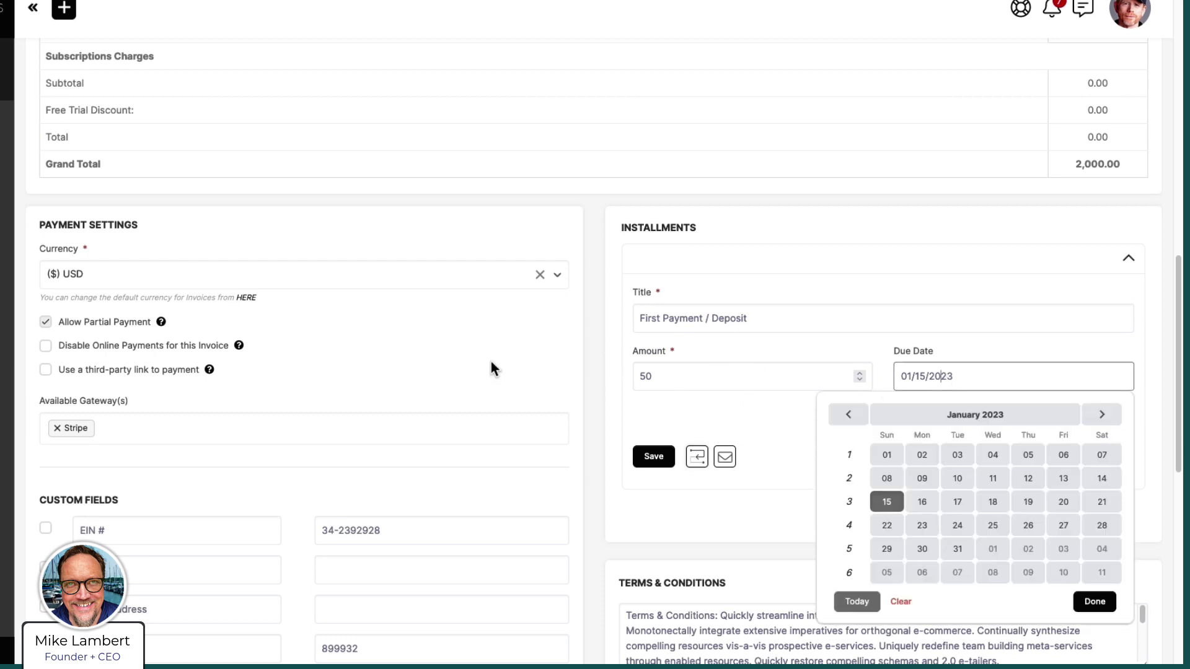
left_click(847, 415)
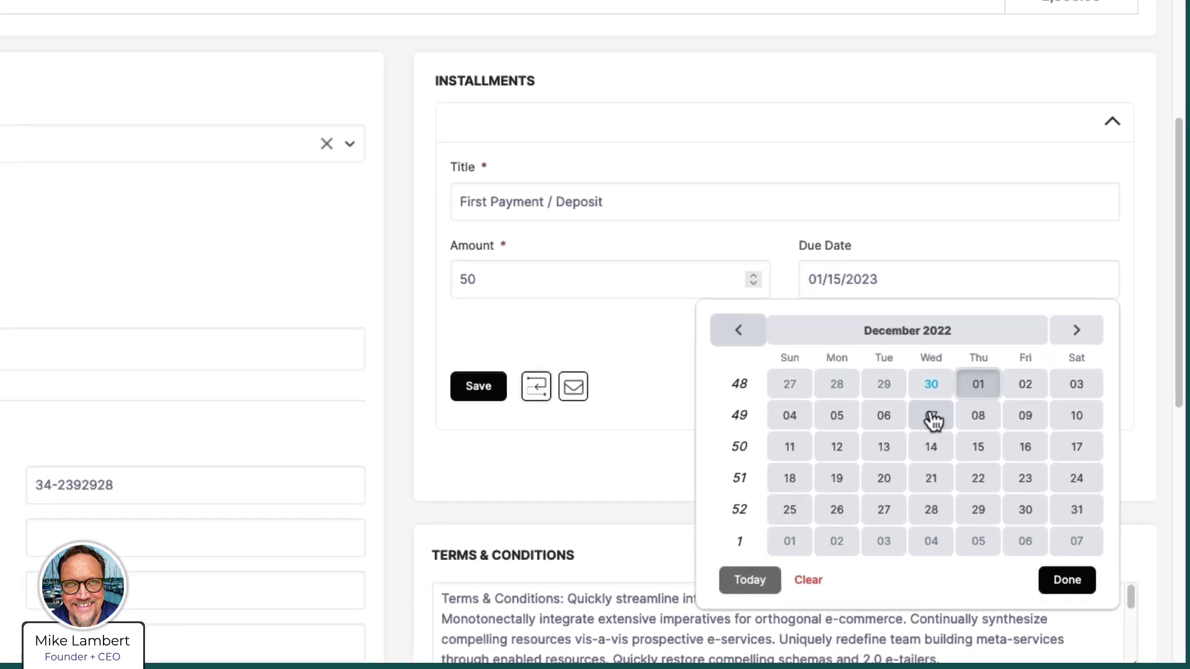
left_click(931, 416)
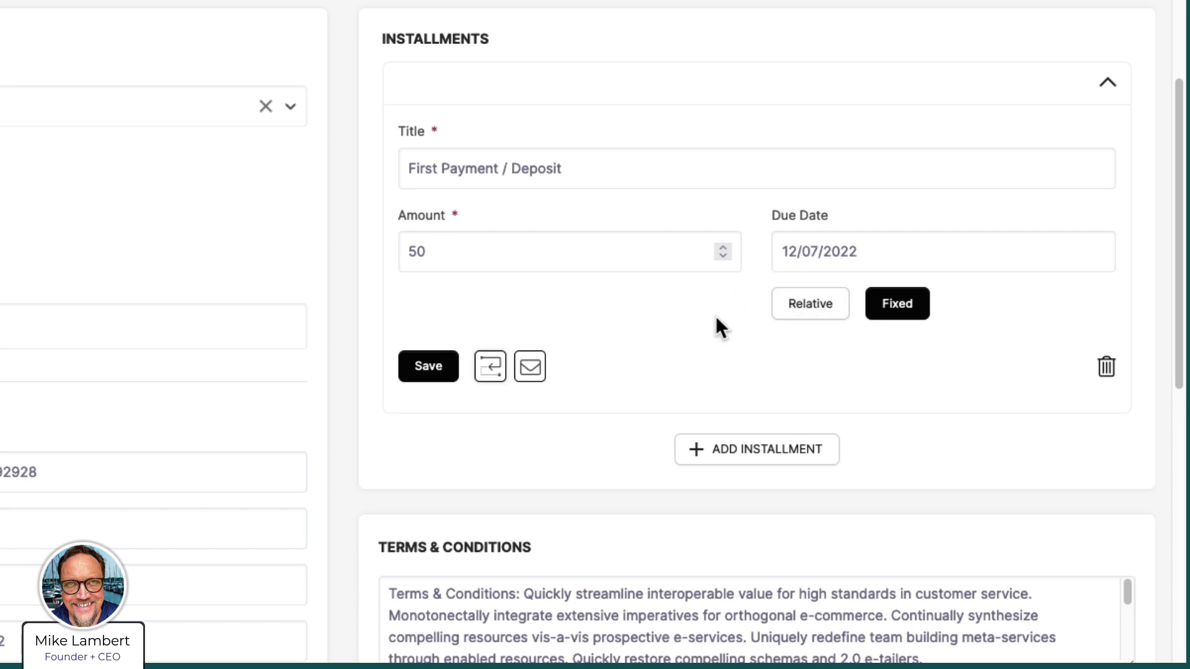
left_click(422, 374)
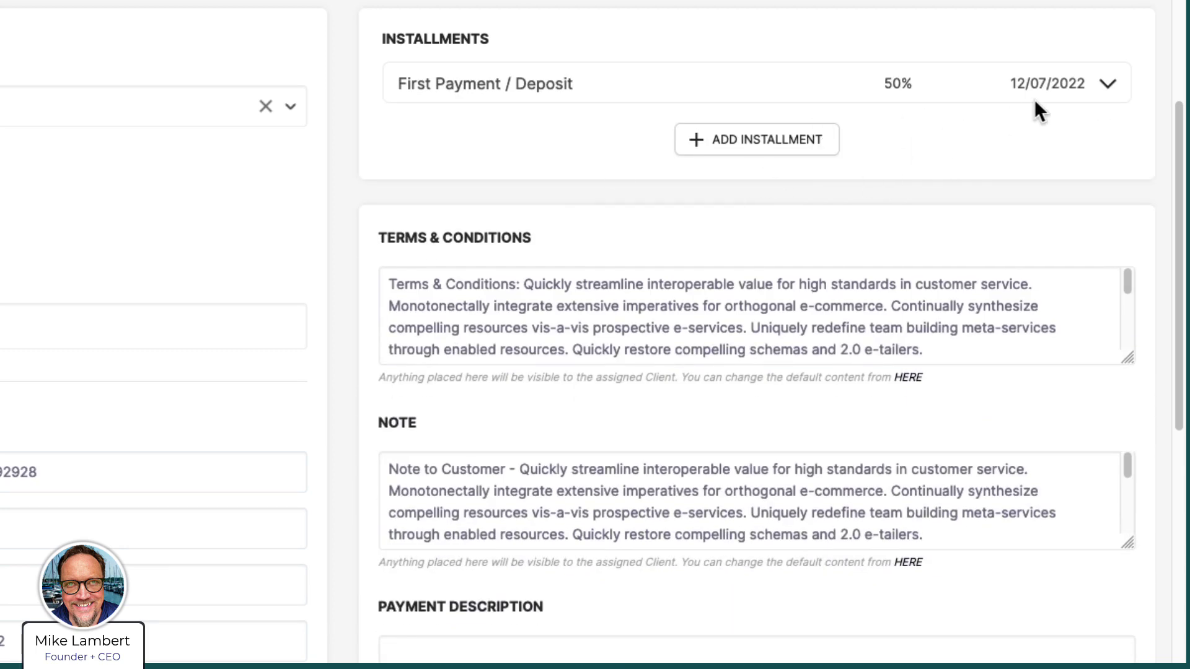
- Check the first installment against the invoice's overall due date, review the remaining settings, and save the invoice
scroll(1067, 271, "up", 10)
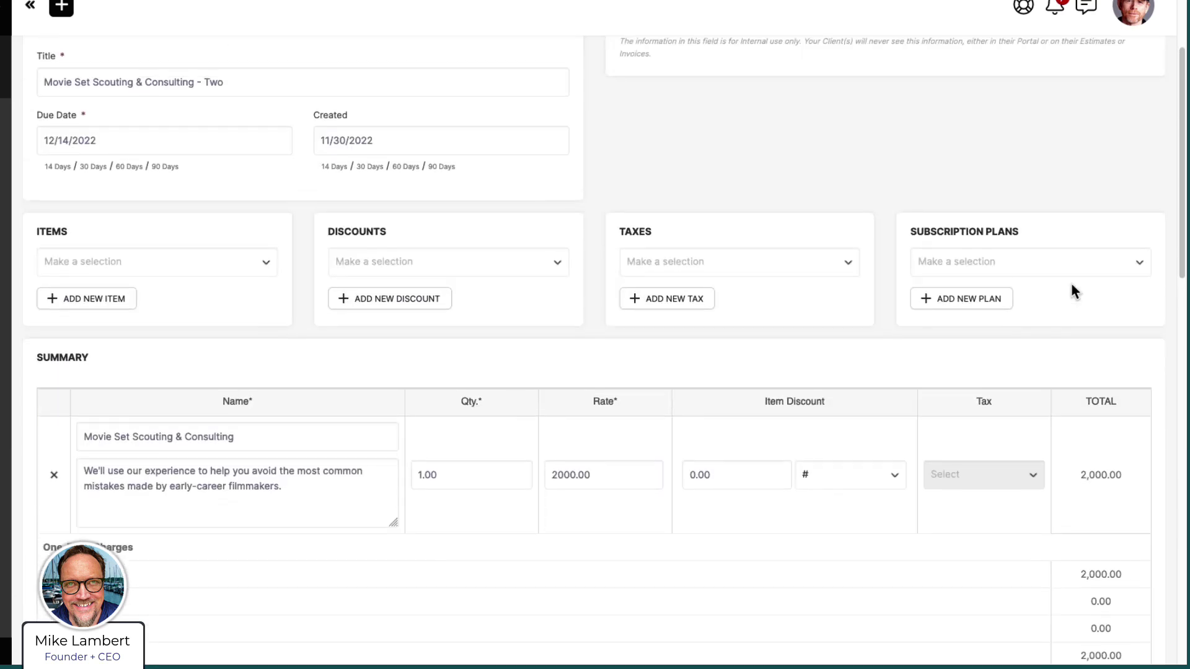
scroll(1070, 283, "up", 1)
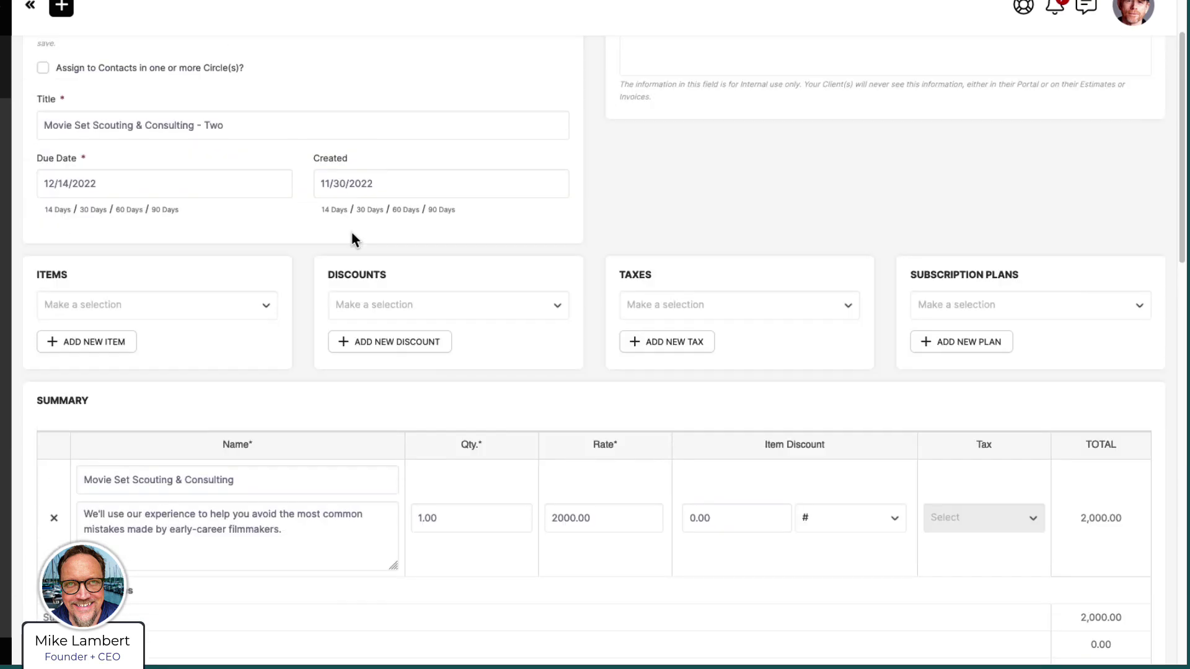
scroll(289, 235, "down", 10)
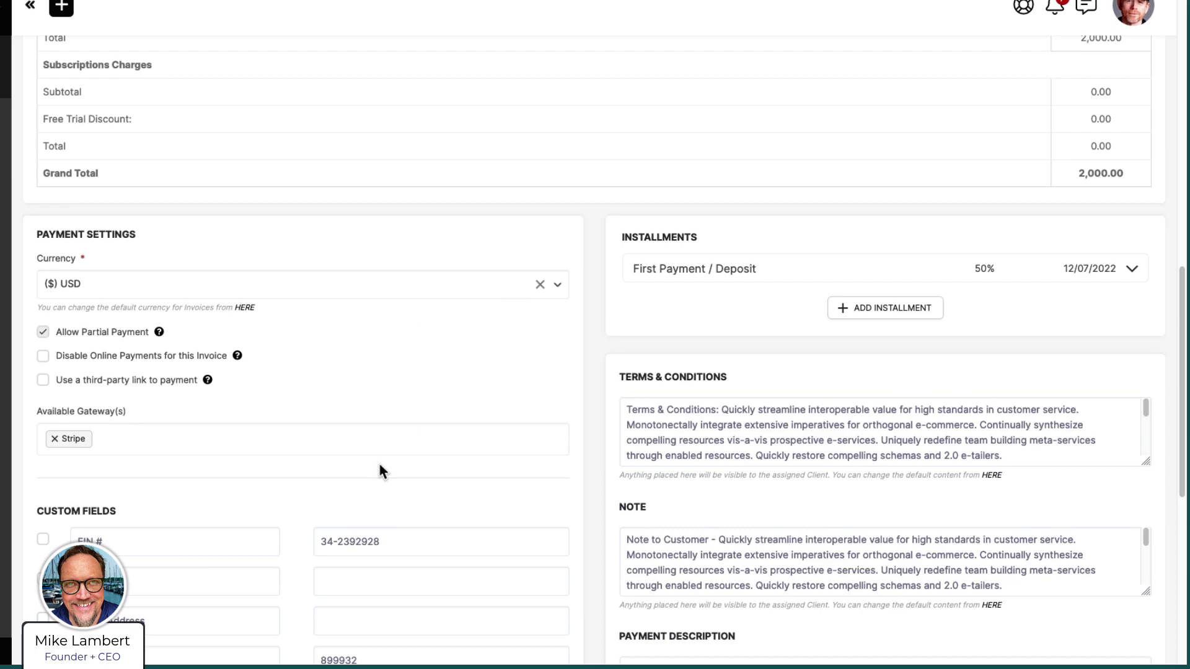
scroll(379, 471, "down", 5)
scroll(379, 468, "up", 2)
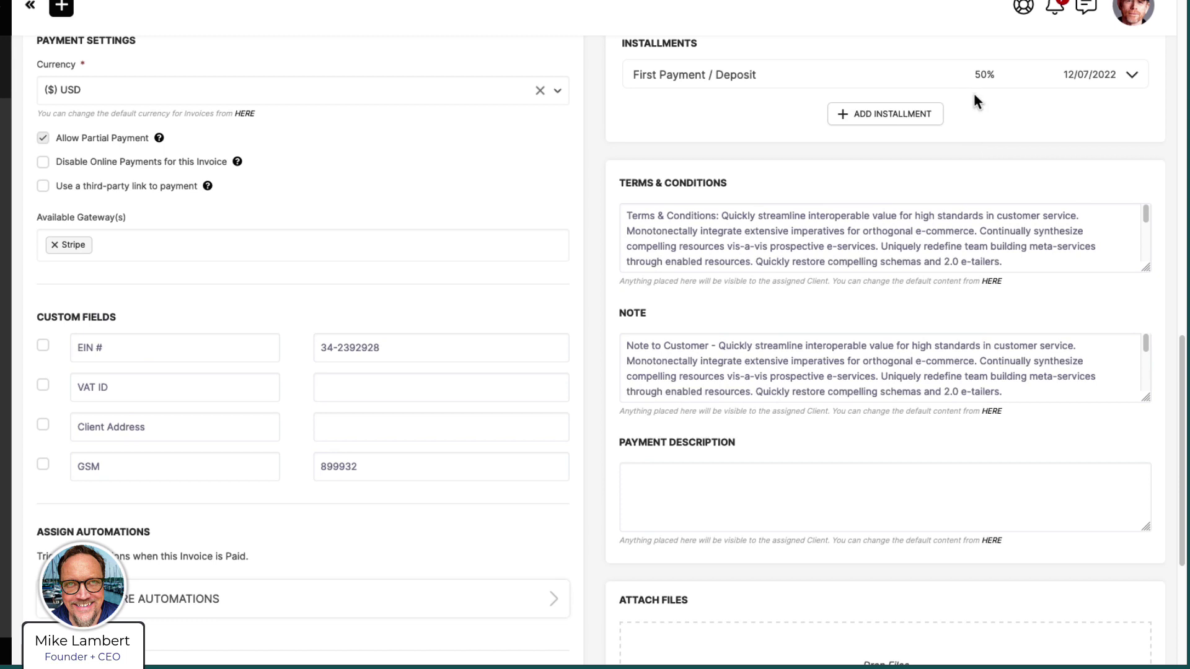
scroll(366, 324, "down", 4)
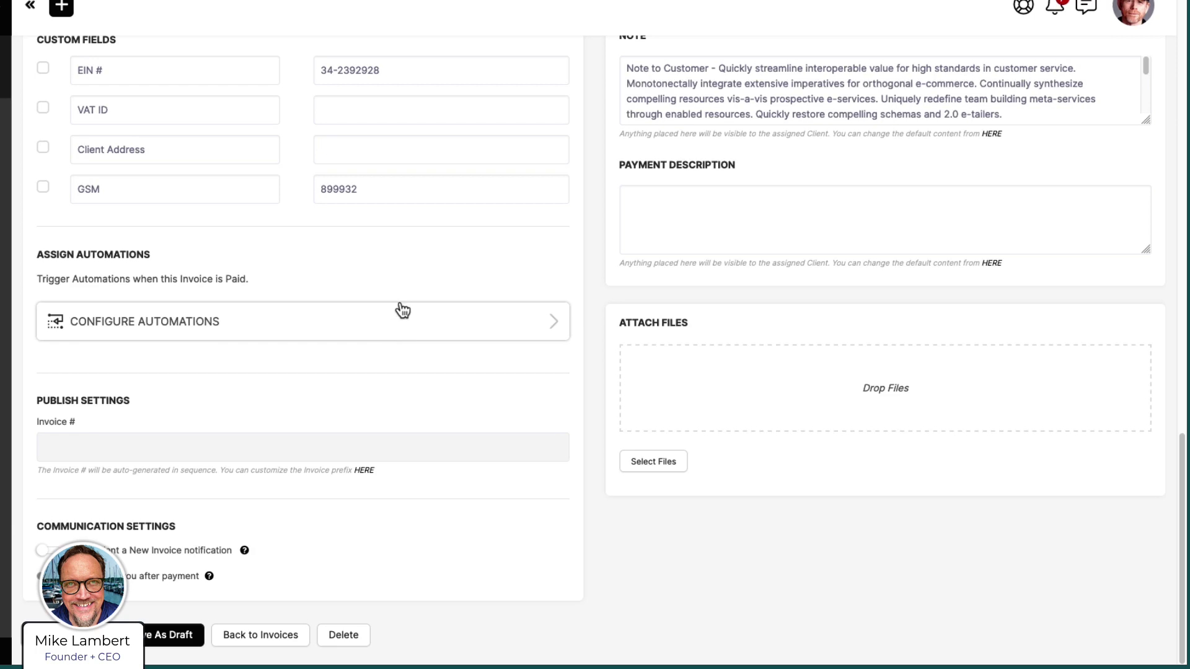
scroll(547, 272, "up", 2)
scroll(547, 273, "up", 4)
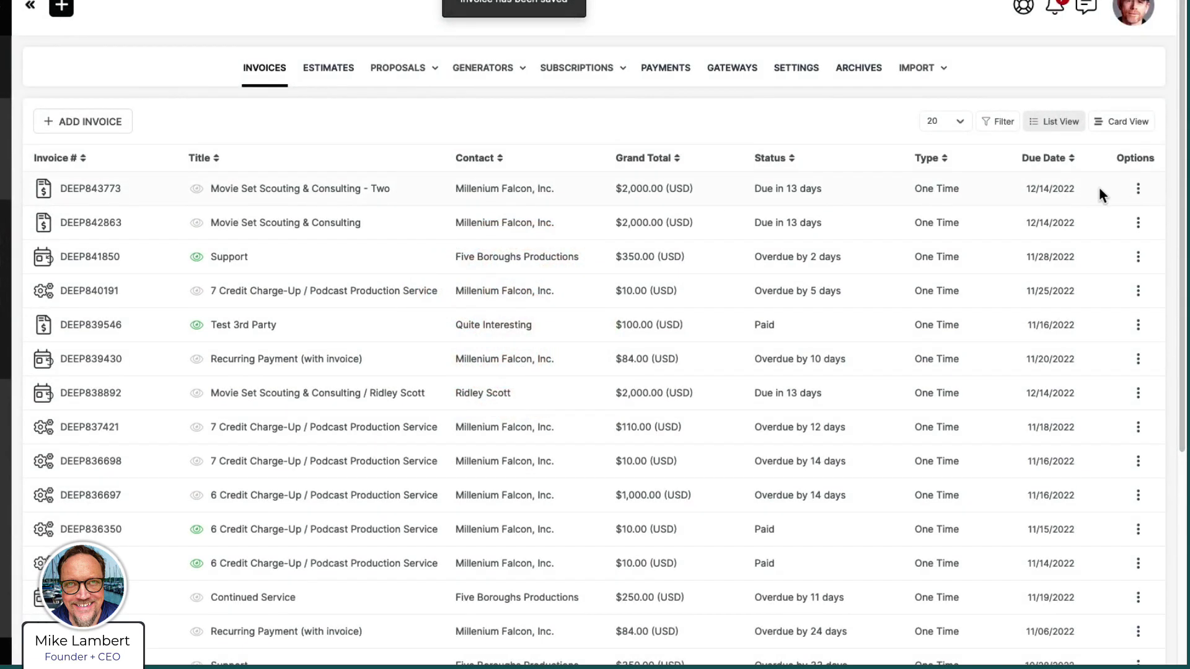
- Open the "Movie Set Scouting & Consulting - Two" invoice for editing and compare its installments with the overall due date
left_click(1138, 188)
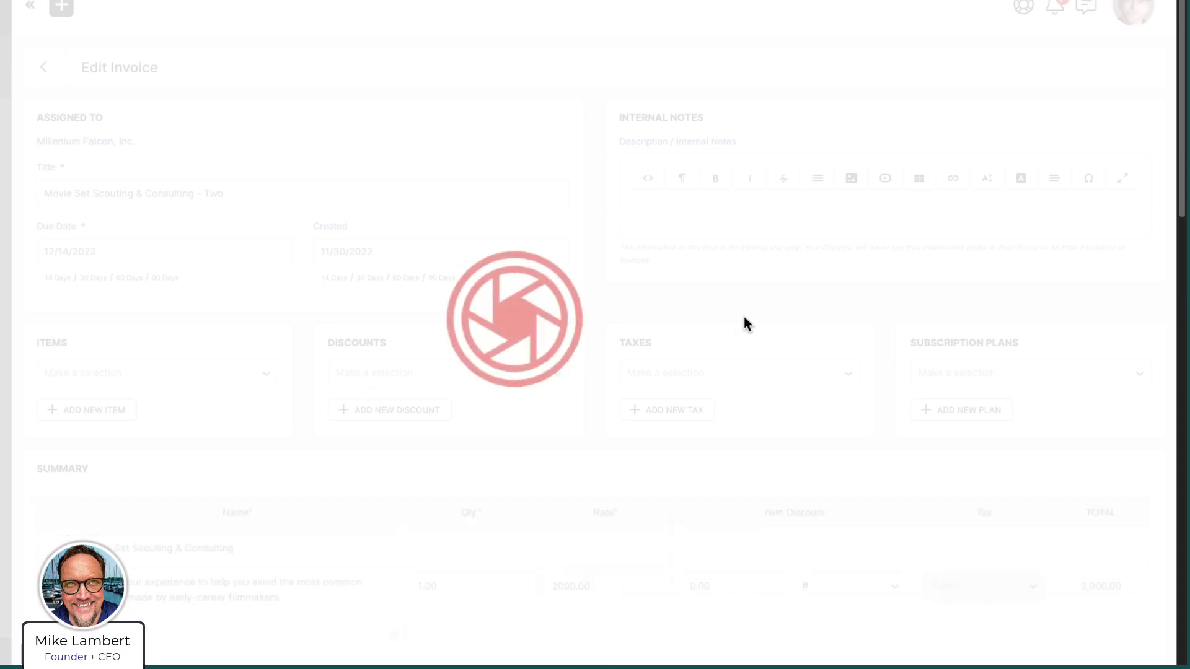
scroll(744, 318, "down", 10)
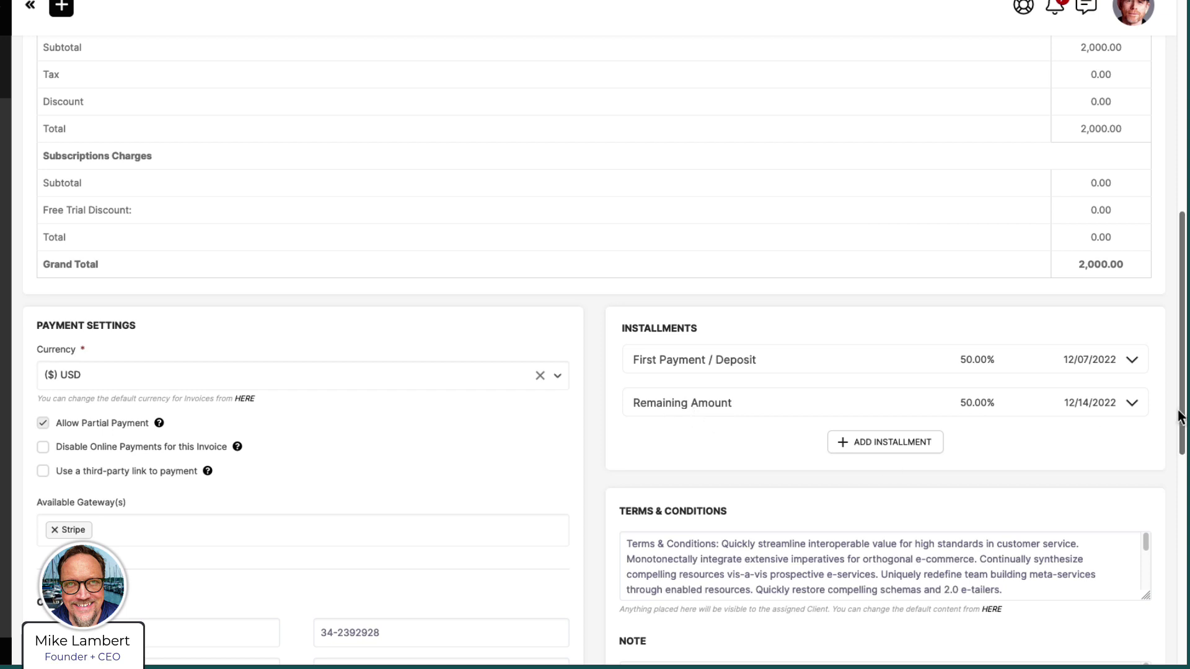
scroll(965, 417, "up", 7)
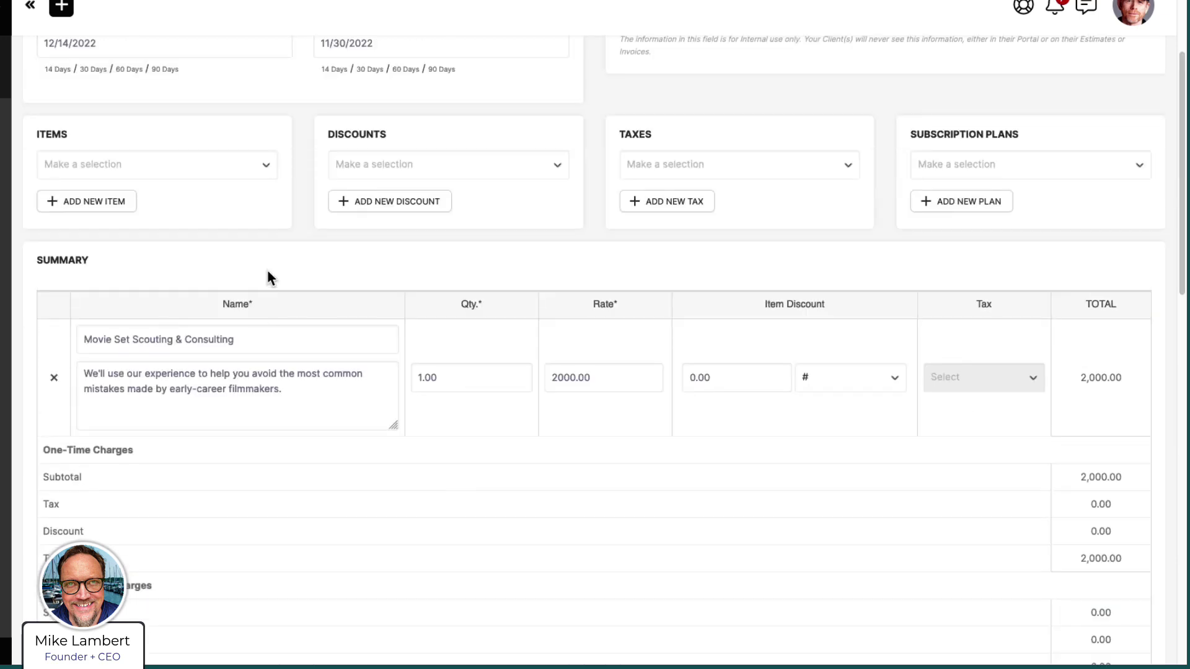
scroll(266, 271, "up", 3)
scroll(281, 318, "down", 12)
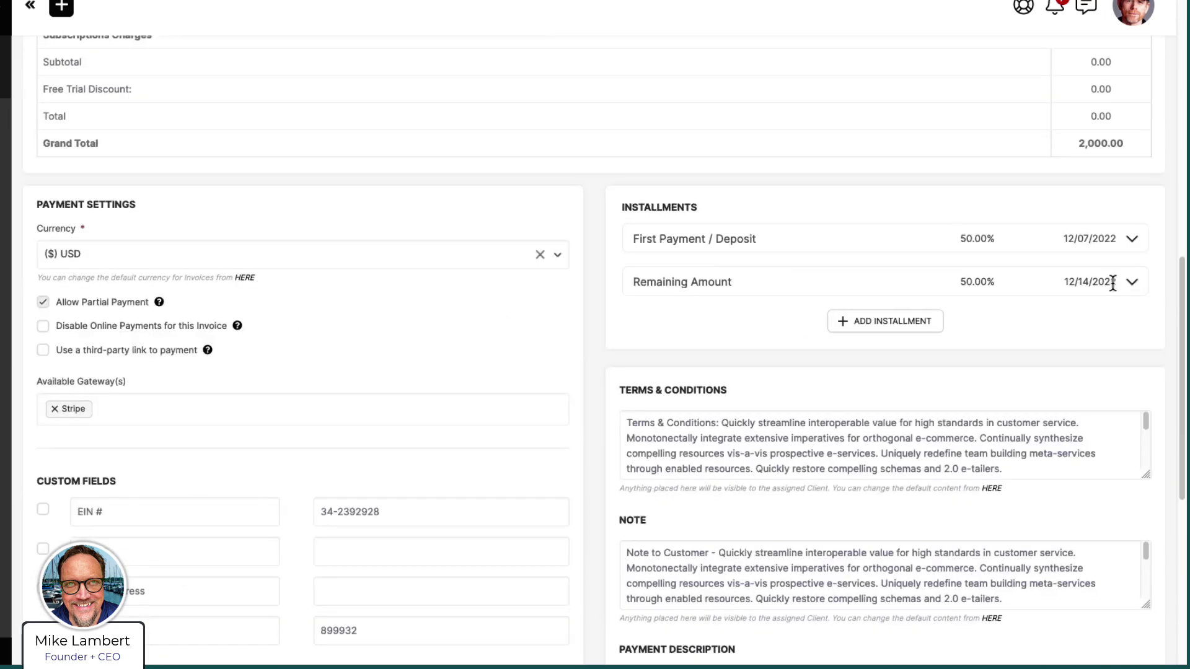
- Inspect the details of the Remaining Amount installment and return to the invoice list
left_click(1132, 283)
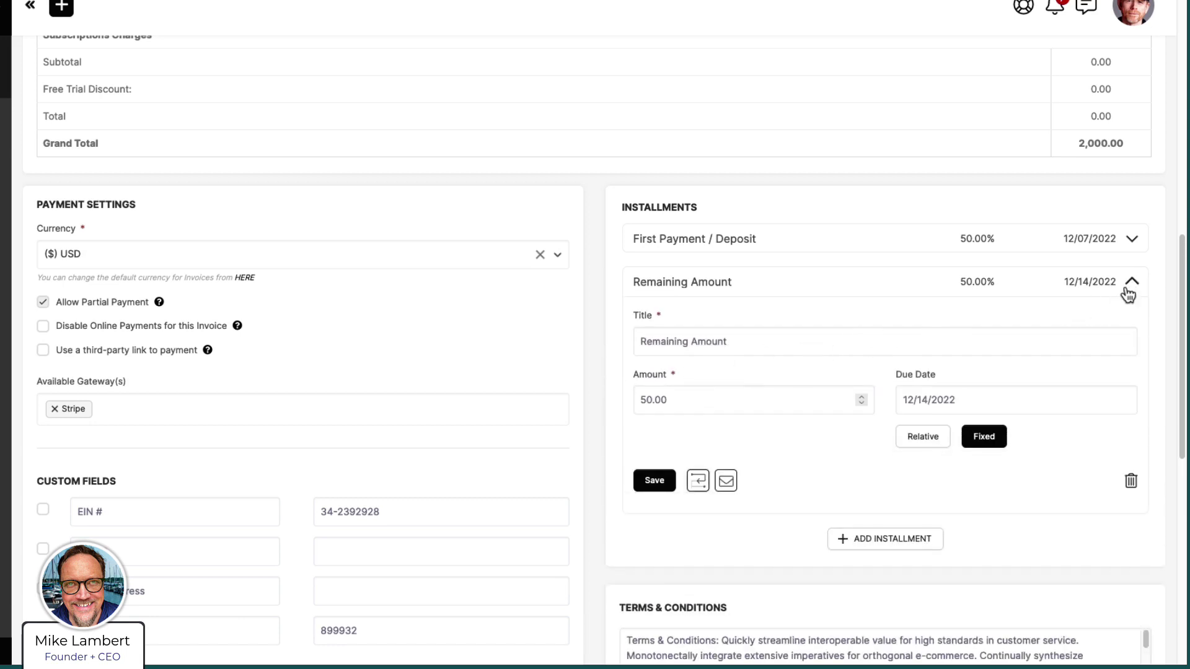
left_click(1129, 290)
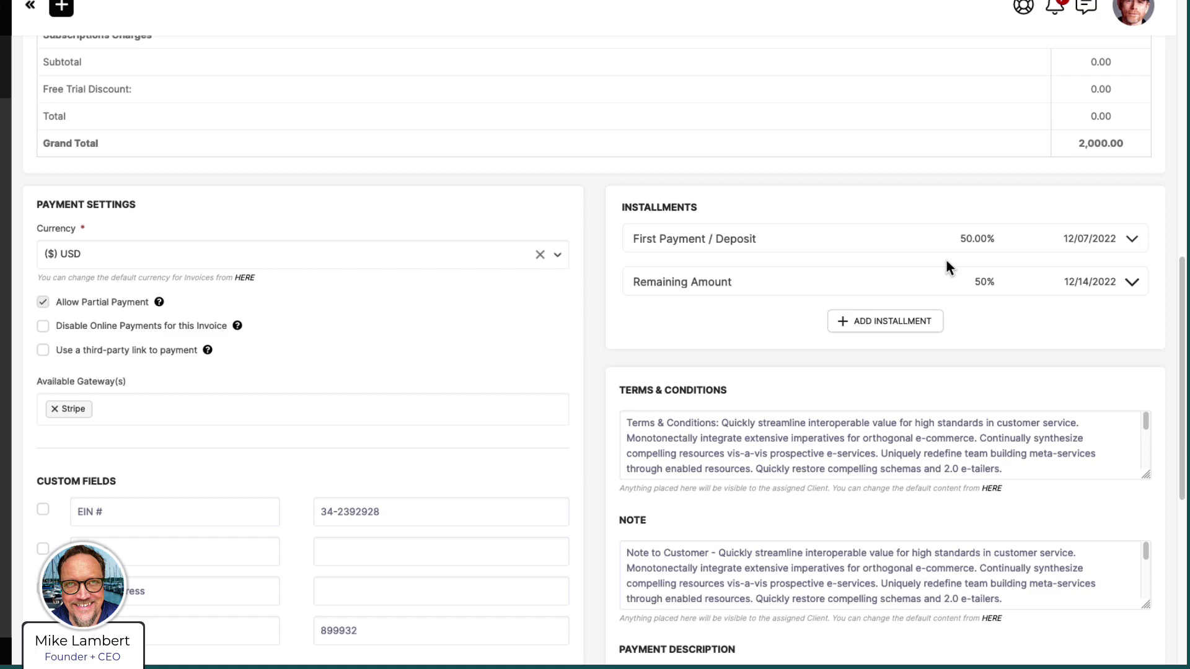
scroll(941, 251, "up", 12)
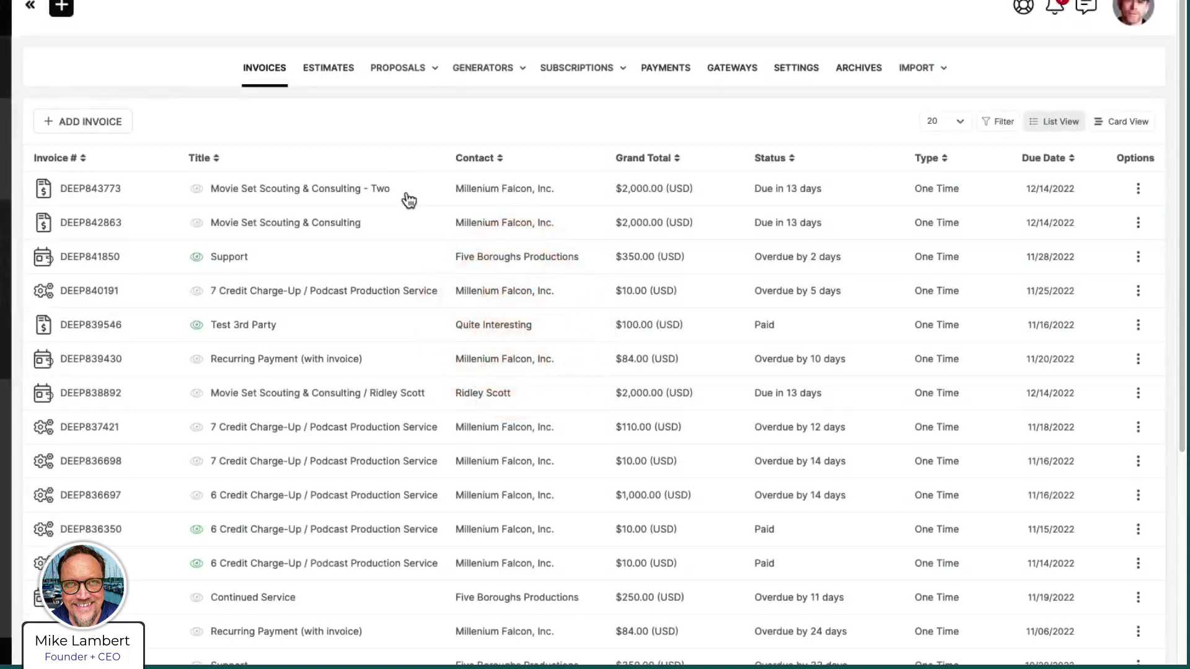
- View the "Movie Set Scouting & Consulting - Two" invoice, examine its installments and their payment options, and close the preview
left_click(402, 195)
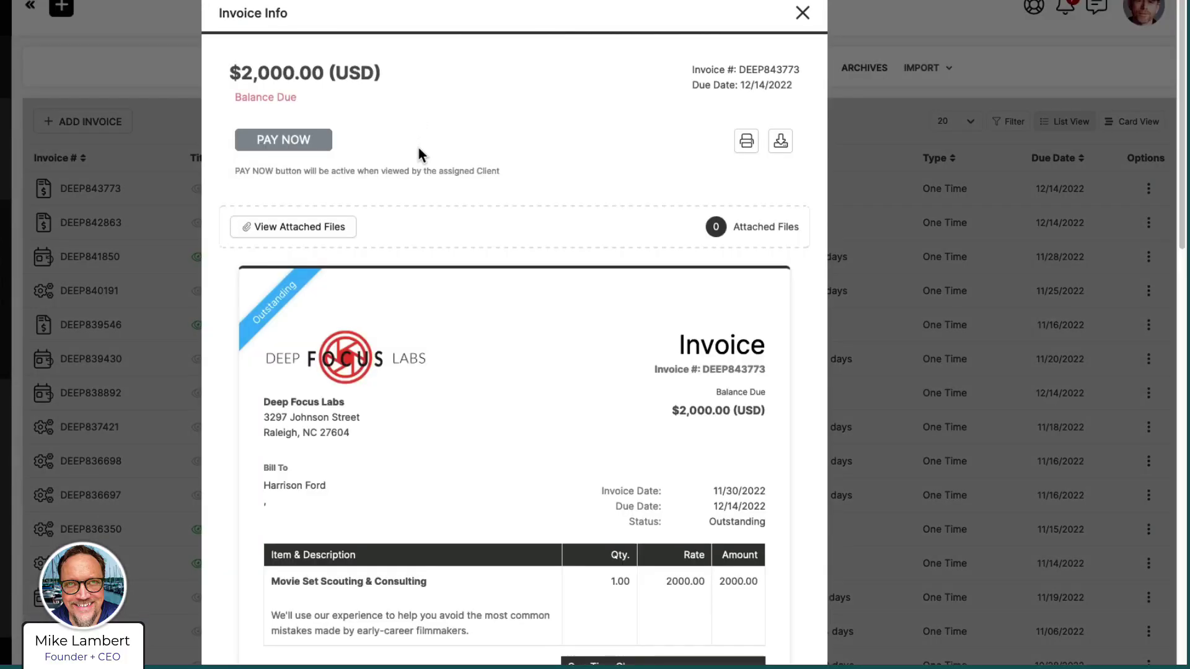
scroll(411, 144, "down", 1)
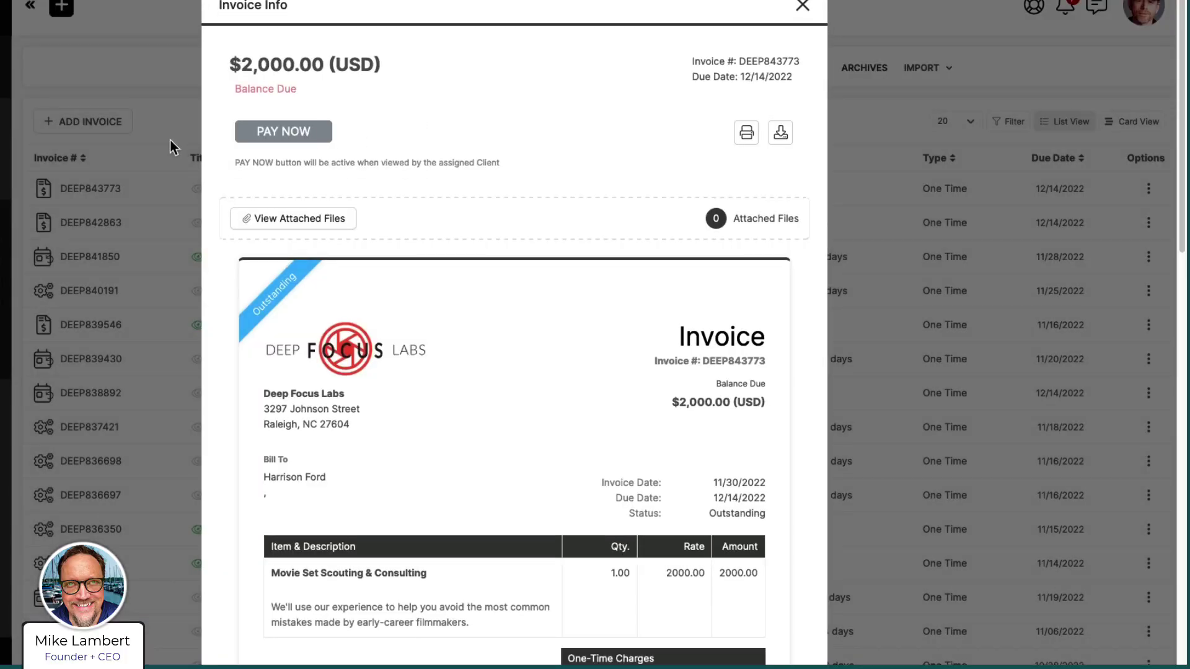
scroll(392, 154, "down", 15)
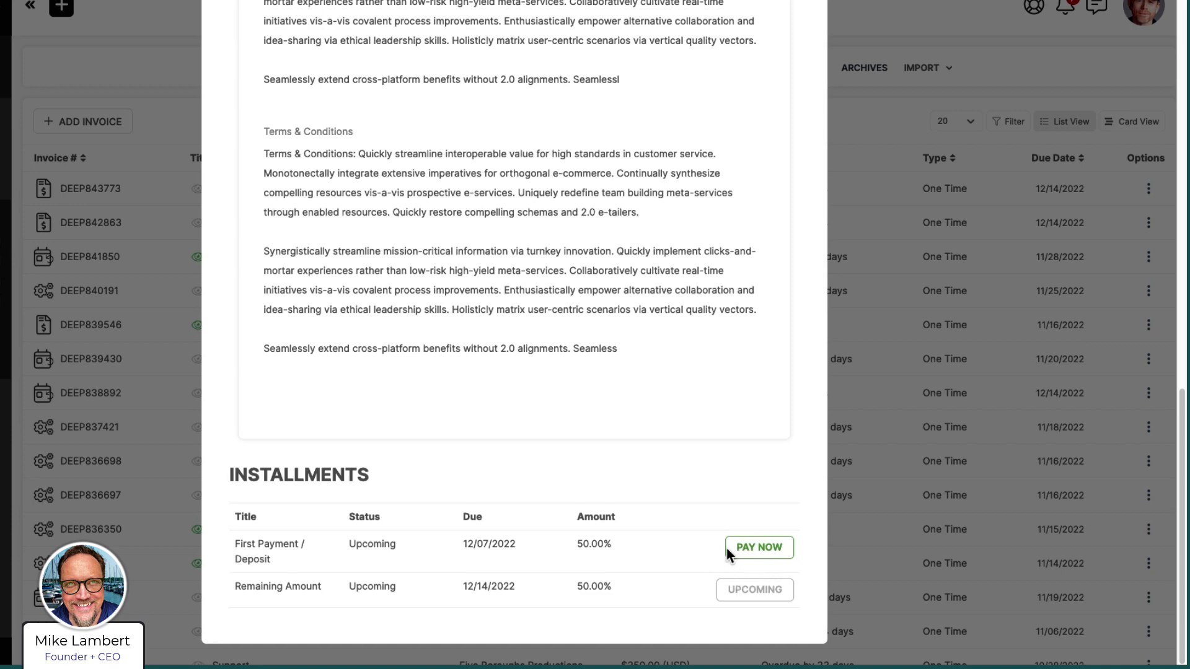
scroll(536, 437, "up", 15)
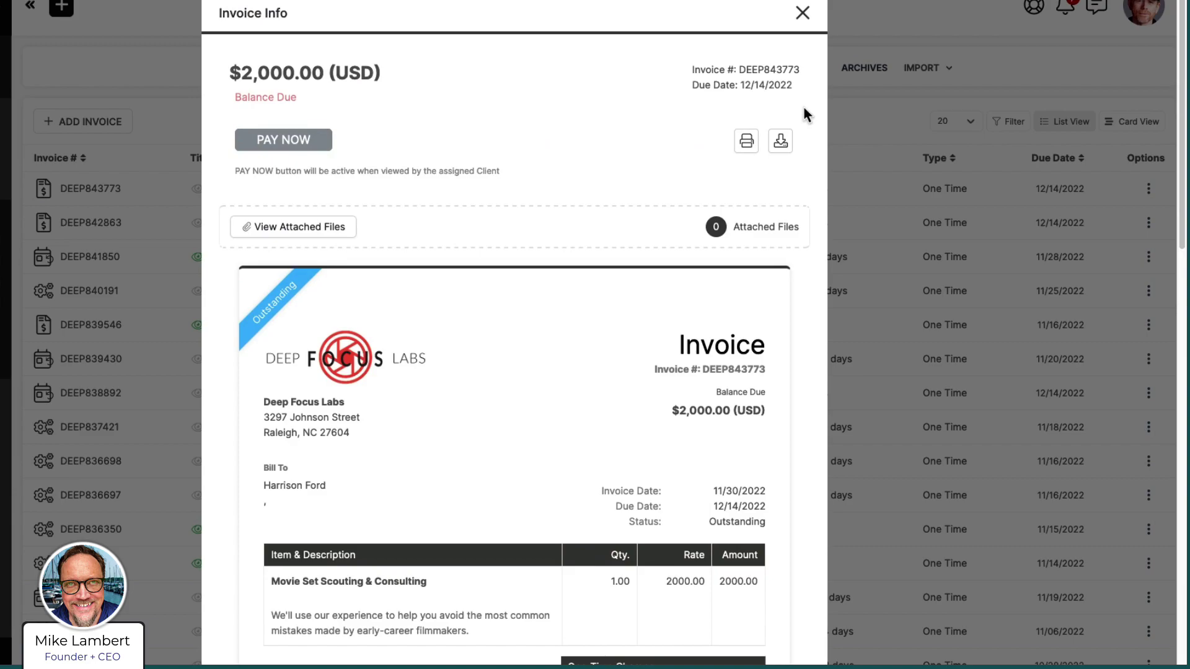
left_click(802, 14)
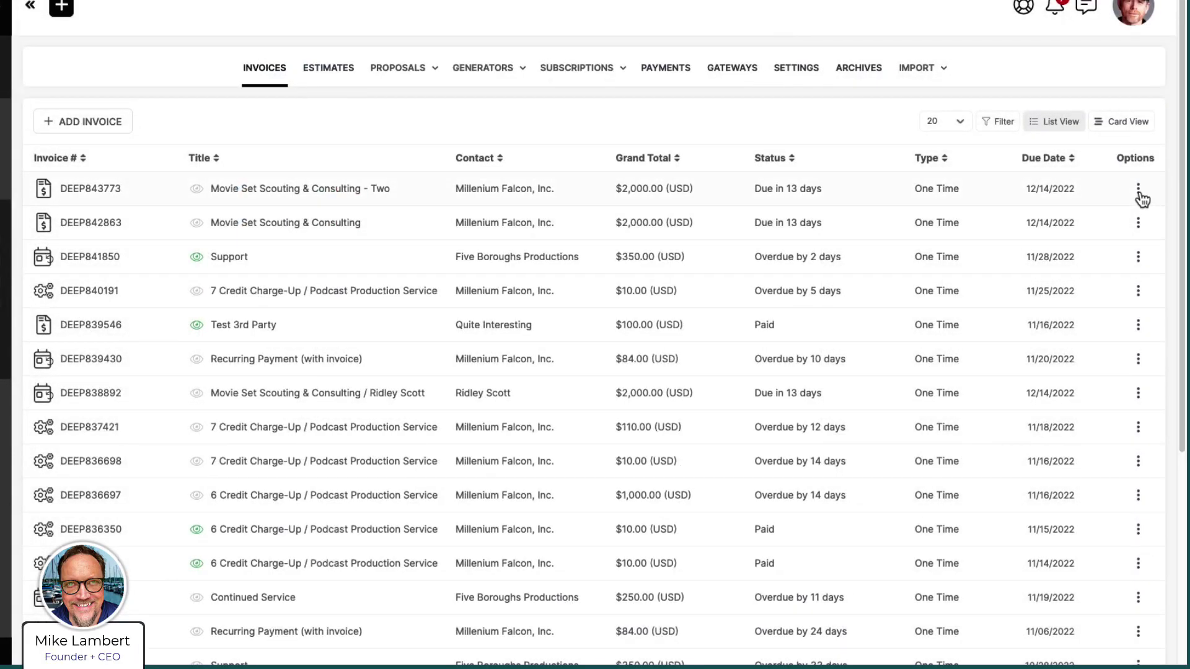
- Duplicate the original "Movie Set Scouting & Consulting" invoice and open the copy for editing
left_click(1138, 223)
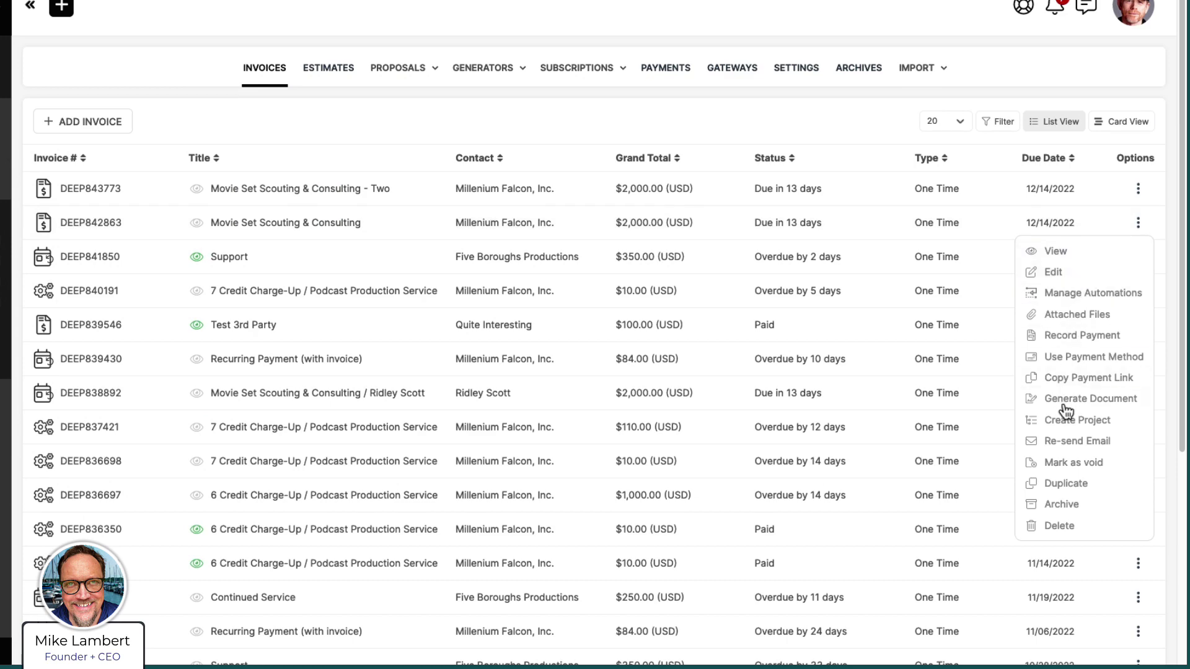
left_click(1063, 484)
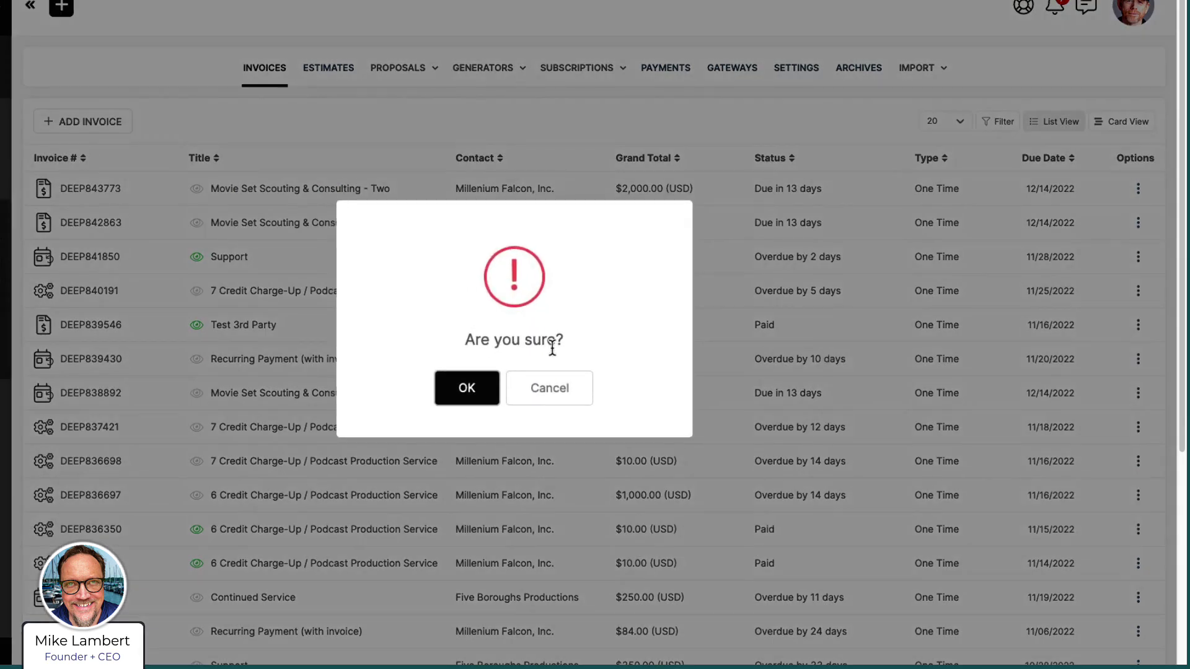
left_click(465, 397)
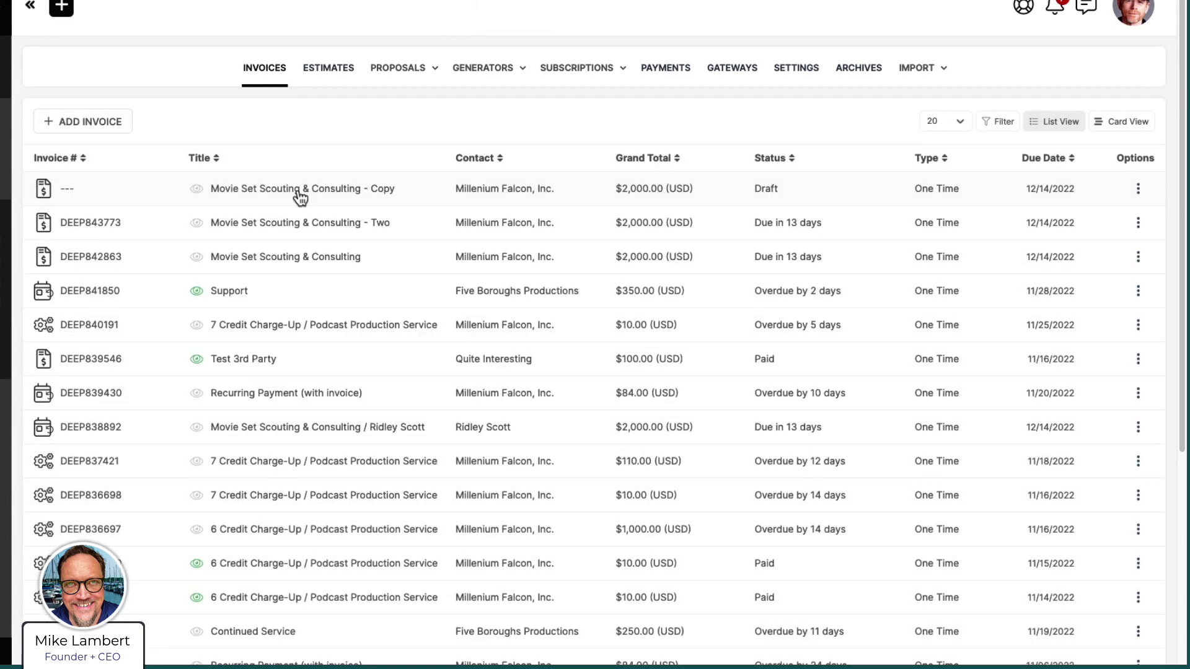
left_click(1137, 190)
left_click(1097, 236)
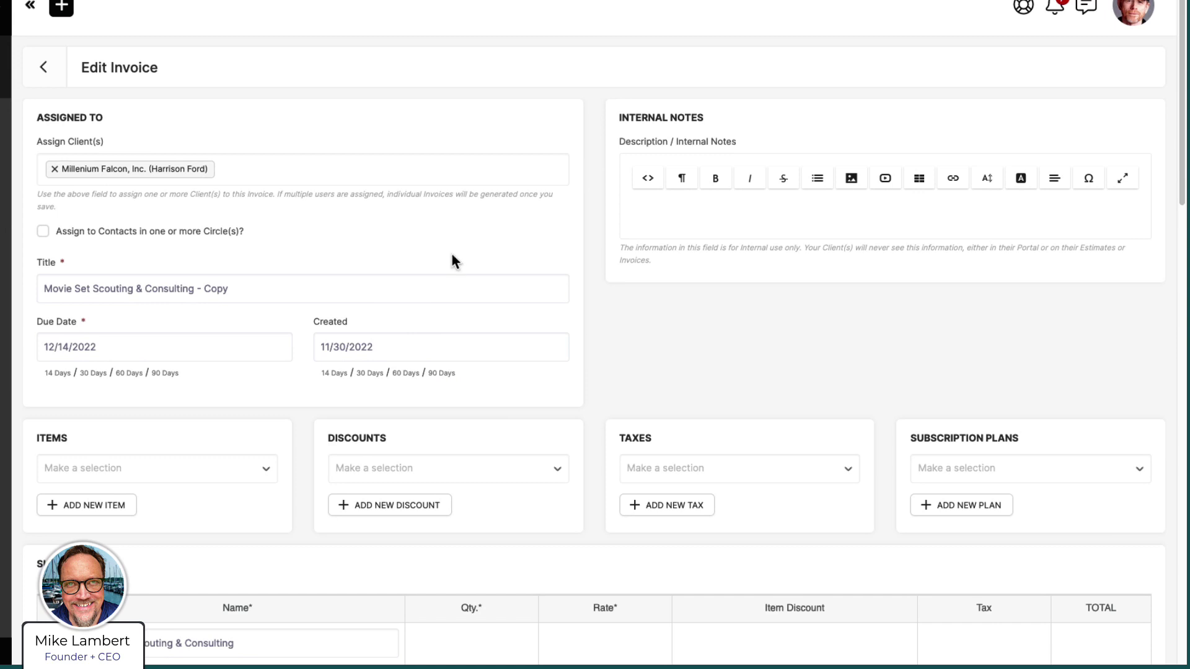
- Allow partial payment on the invoice copy and add a fixed-amount installment
scroll(470, 356, "down", 15)
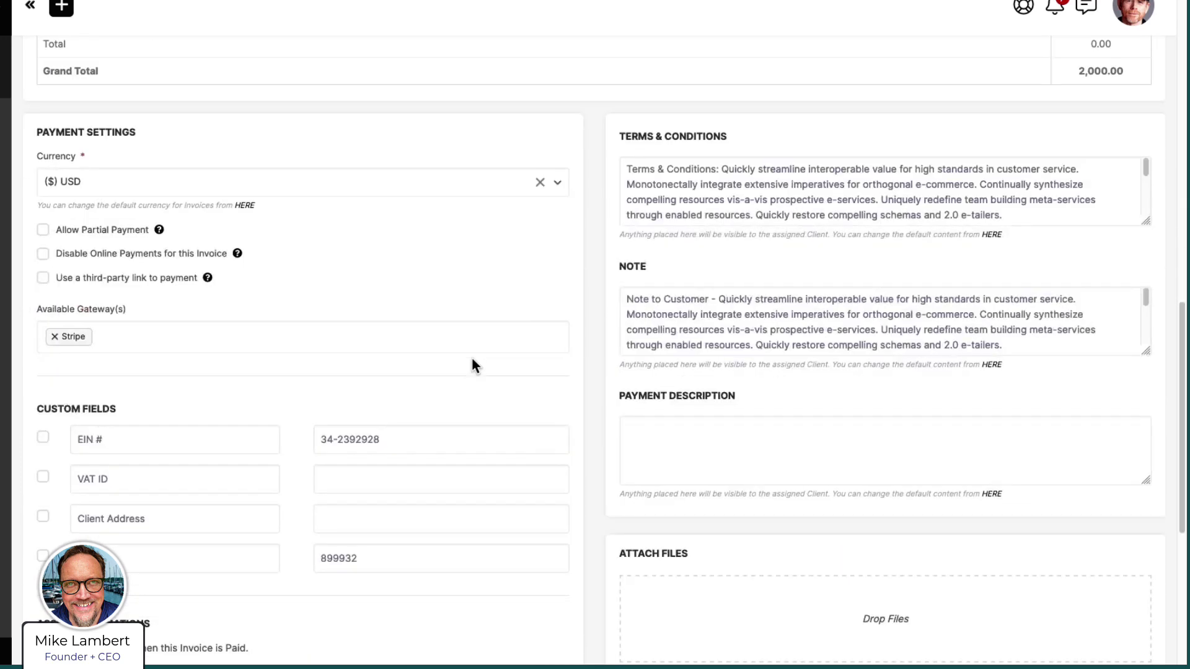
left_click(58, 233)
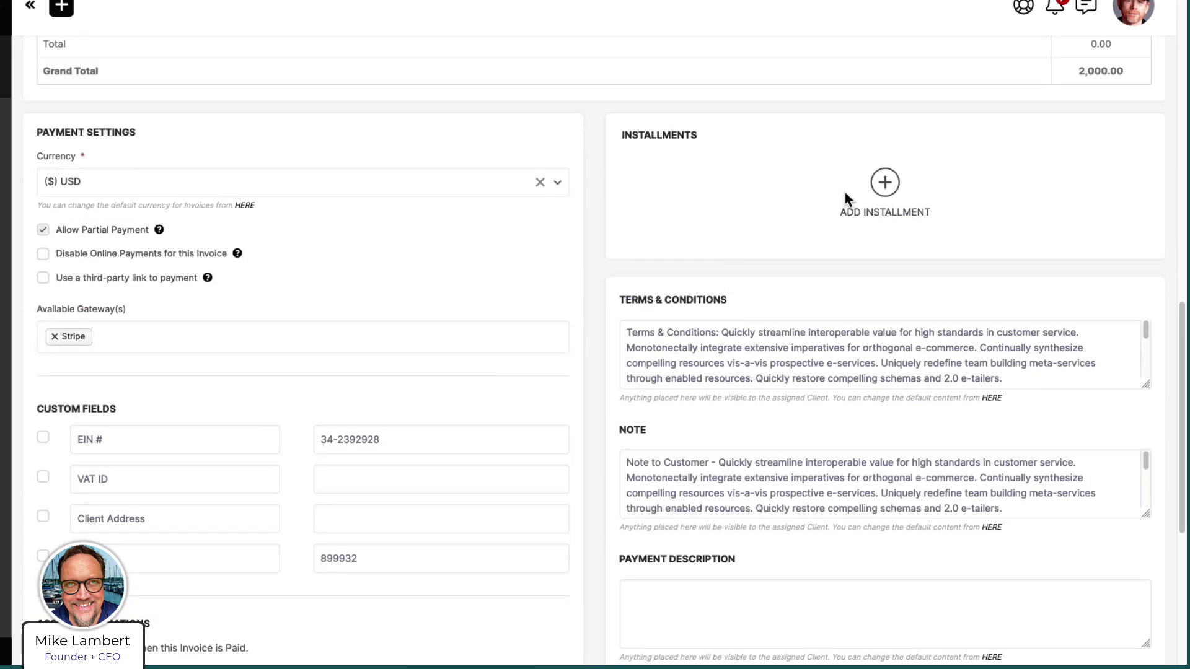
left_click(880, 186)
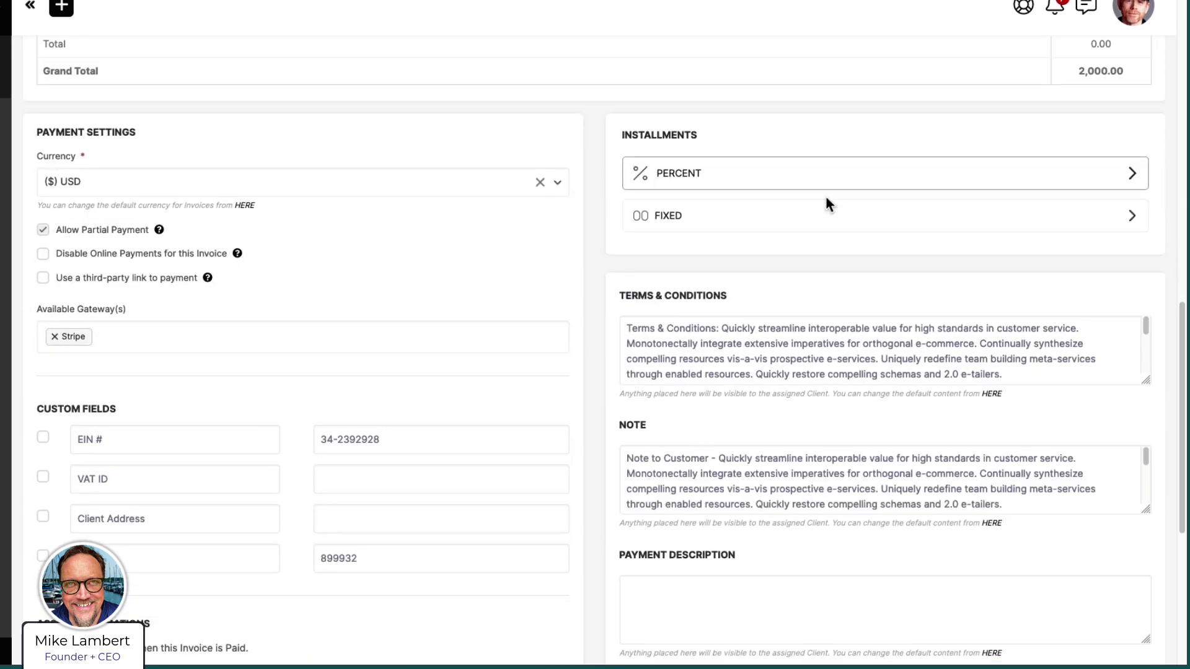
left_click(741, 221)
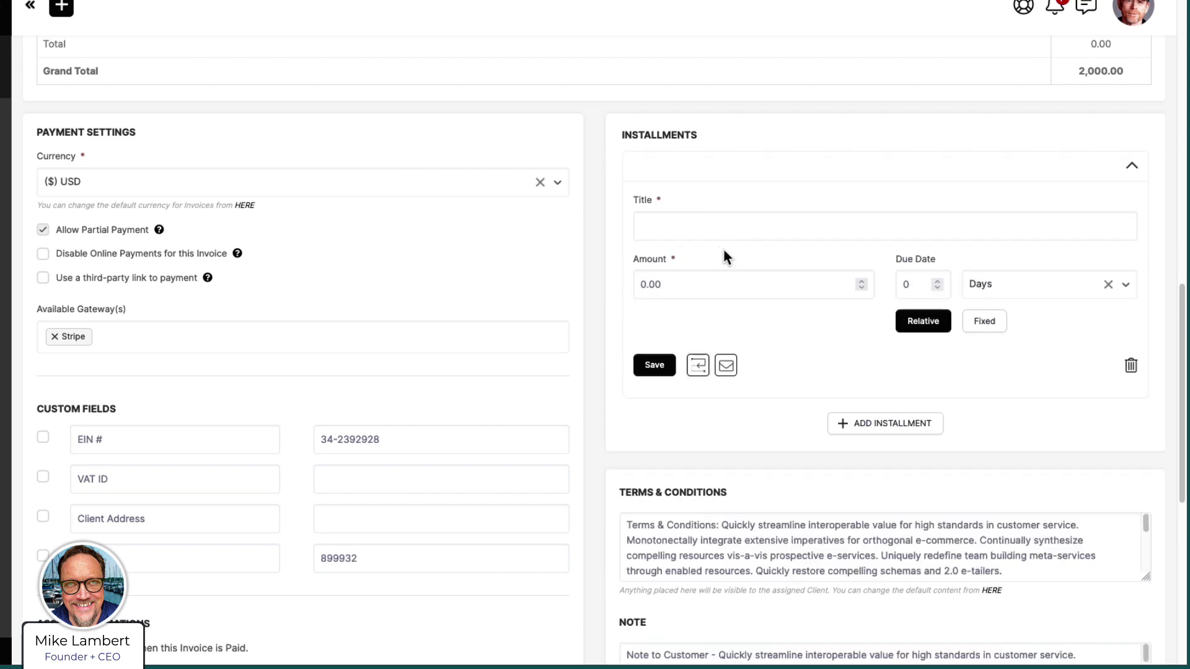
- Title the fixed installment "$500 Deposit" and set its amount to 500
left_click(707, 214)
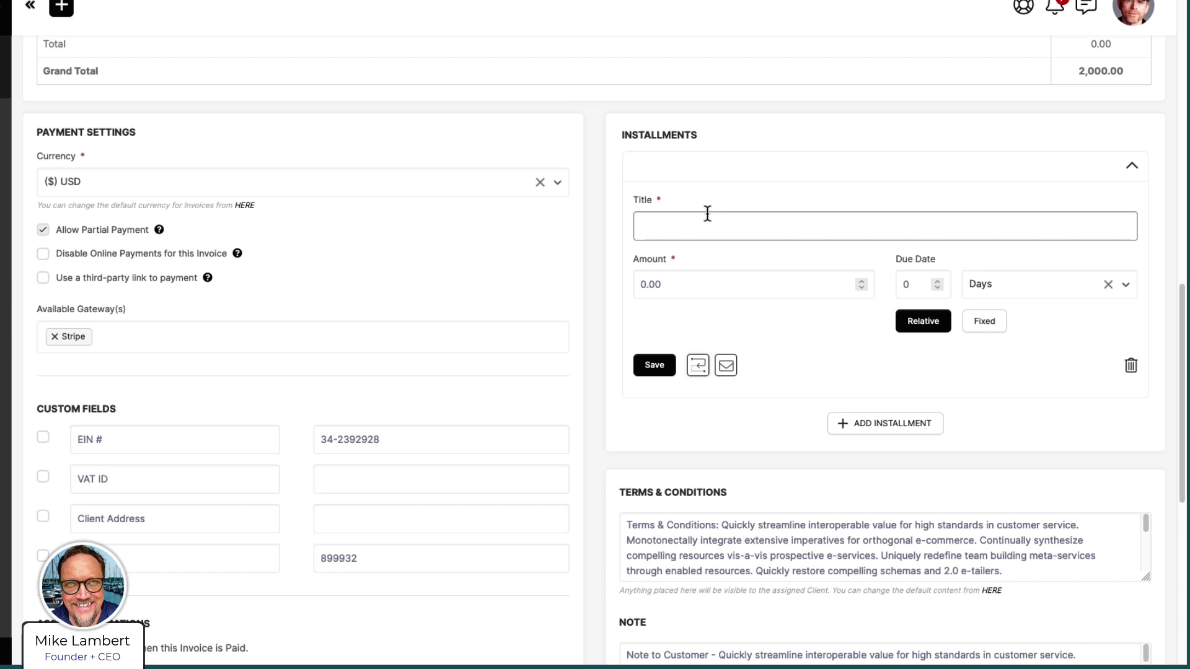
type("$500")
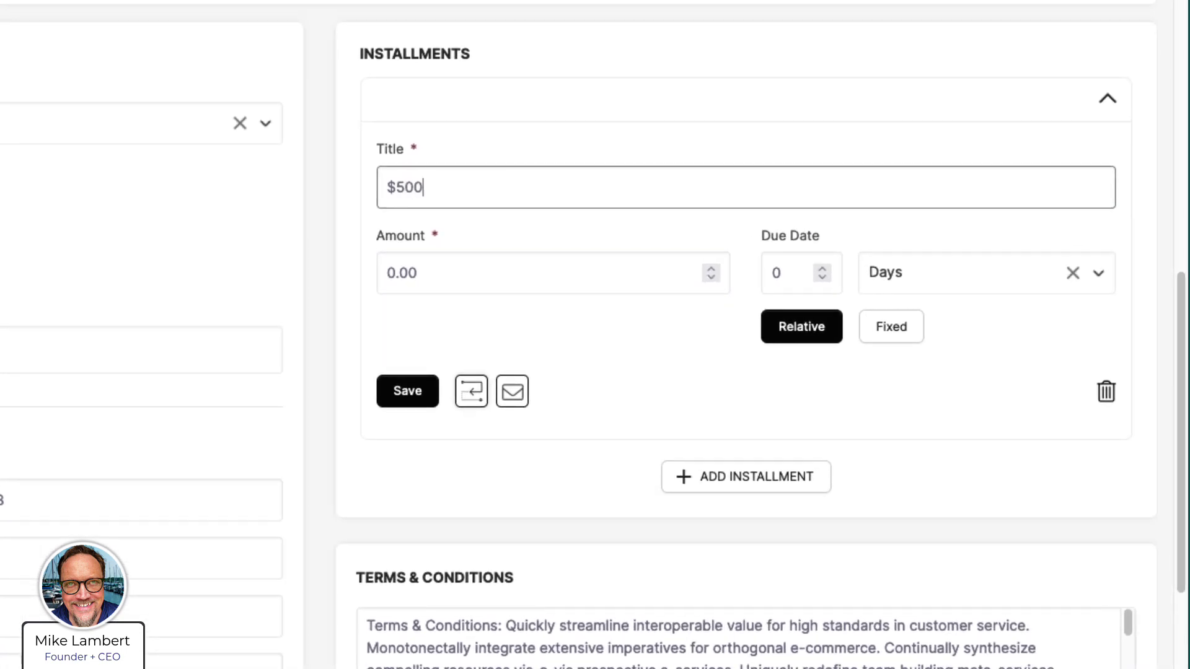
type(" Deposit")
left_click_drag(417, 273, 340, 276)
type("500")
- Set the $500 Deposit installment's relative due date to 7 days and save the installment
key("Tab")
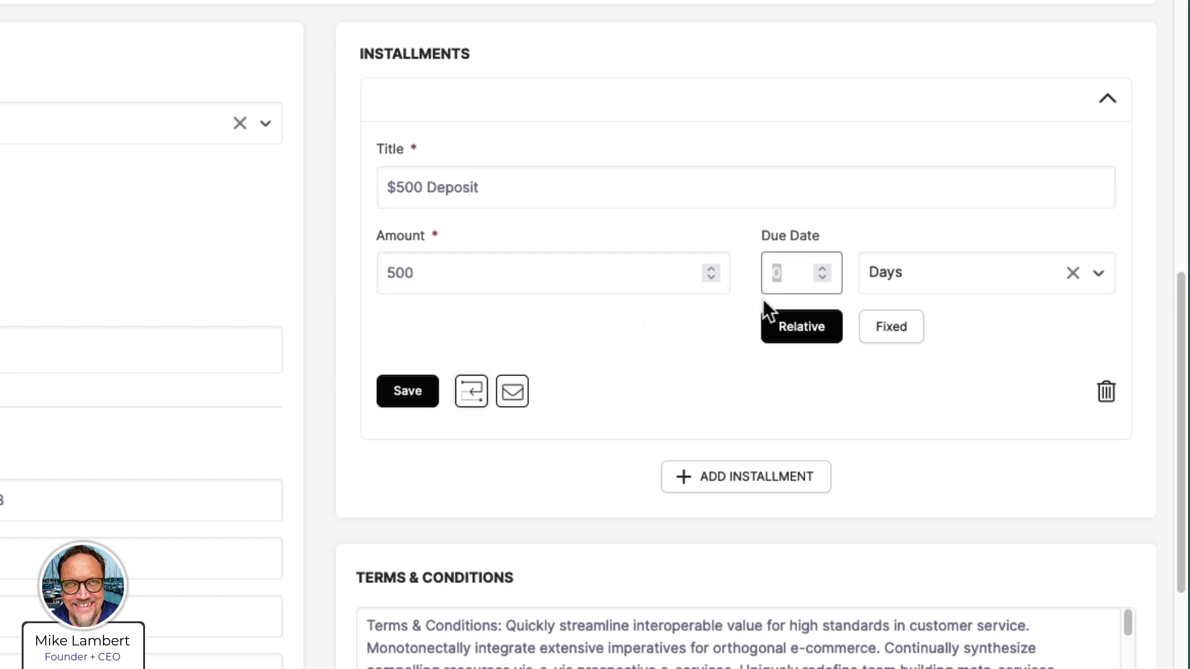
type("7")
left_click(890, 228)
left_click(418, 396)
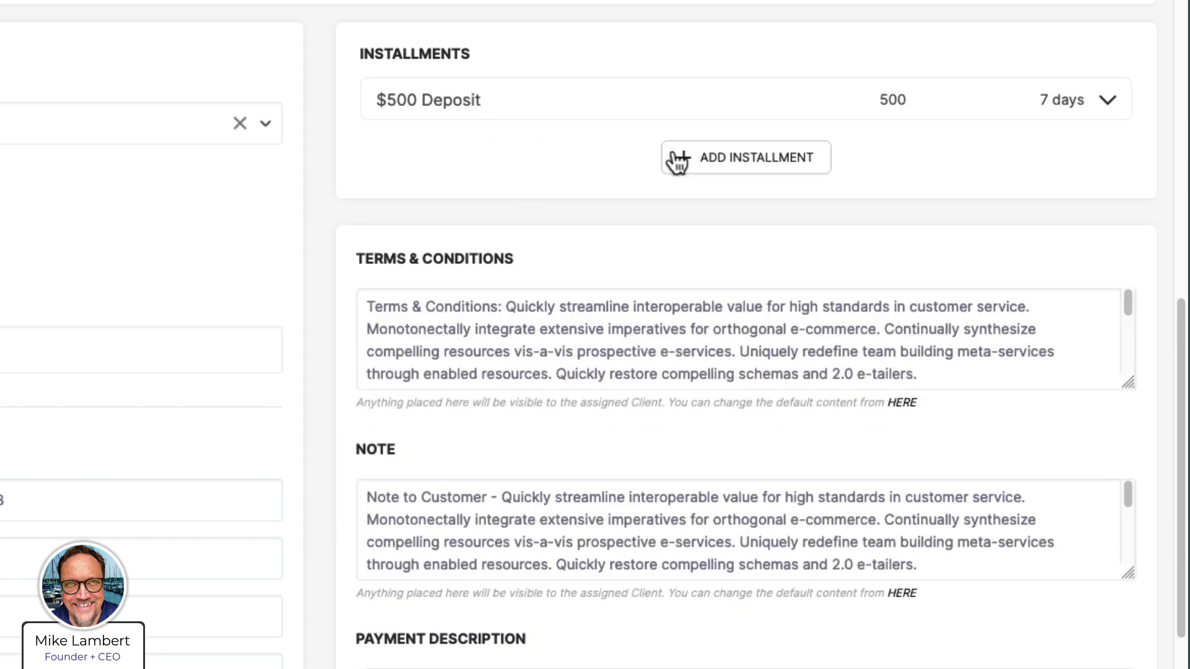
- Add a second fixed-amount installment titled "$250 Payment" with an amount of 250
left_click(678, 163)
left_click(435, 238)
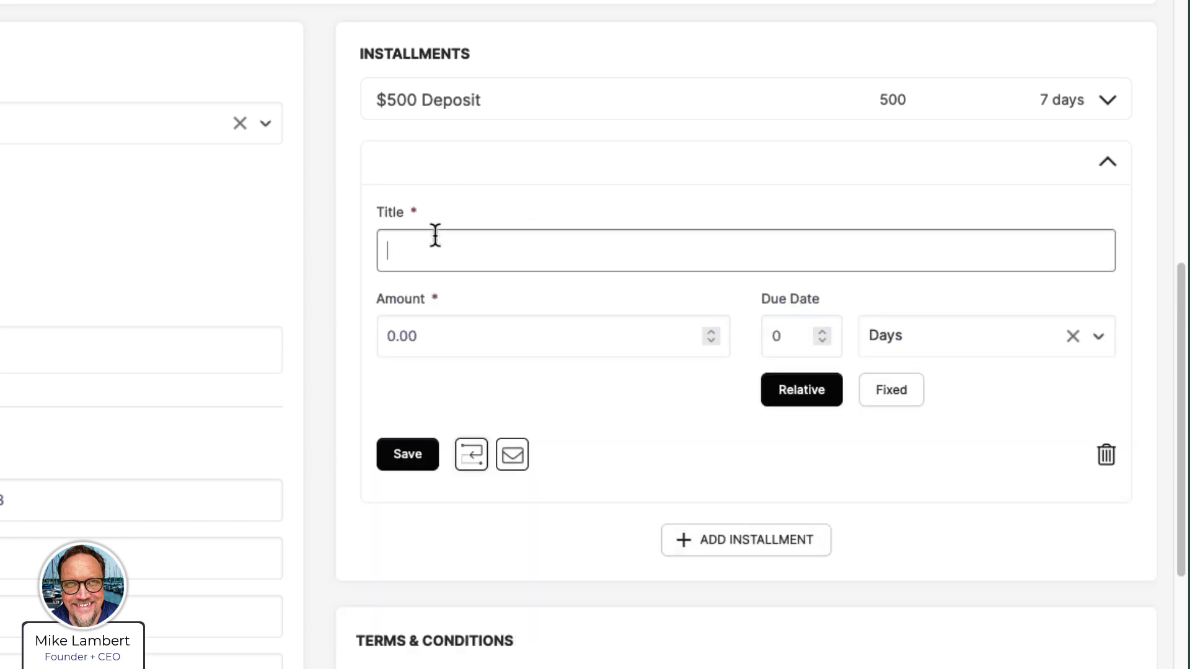
type("$250 Payment")
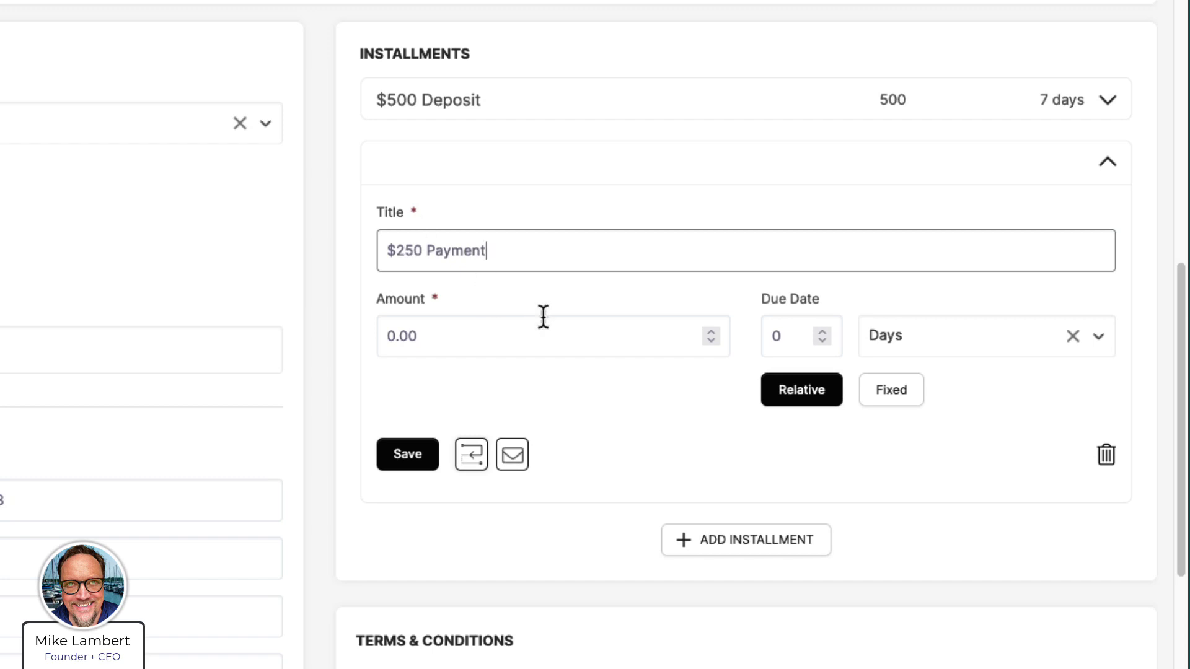
left_click(514, 325)
key("ctrl+a")
type("250")
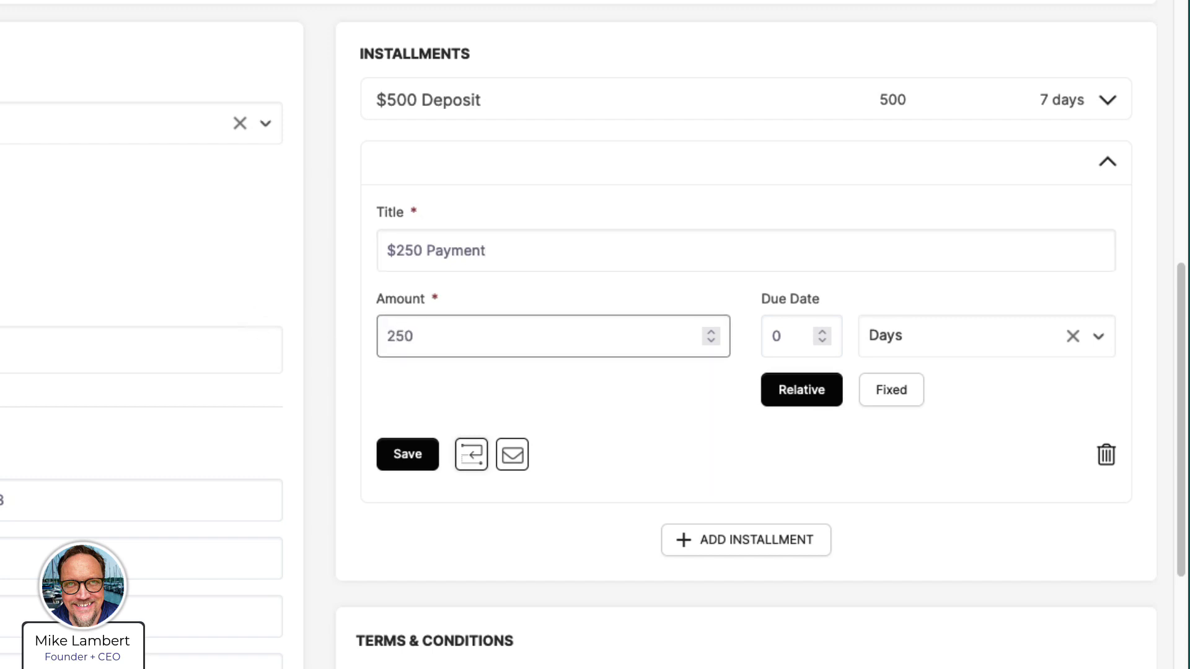
- Set the $250 Payment installment's relative due date to 9 days and save the installment
left_click(430, 249)
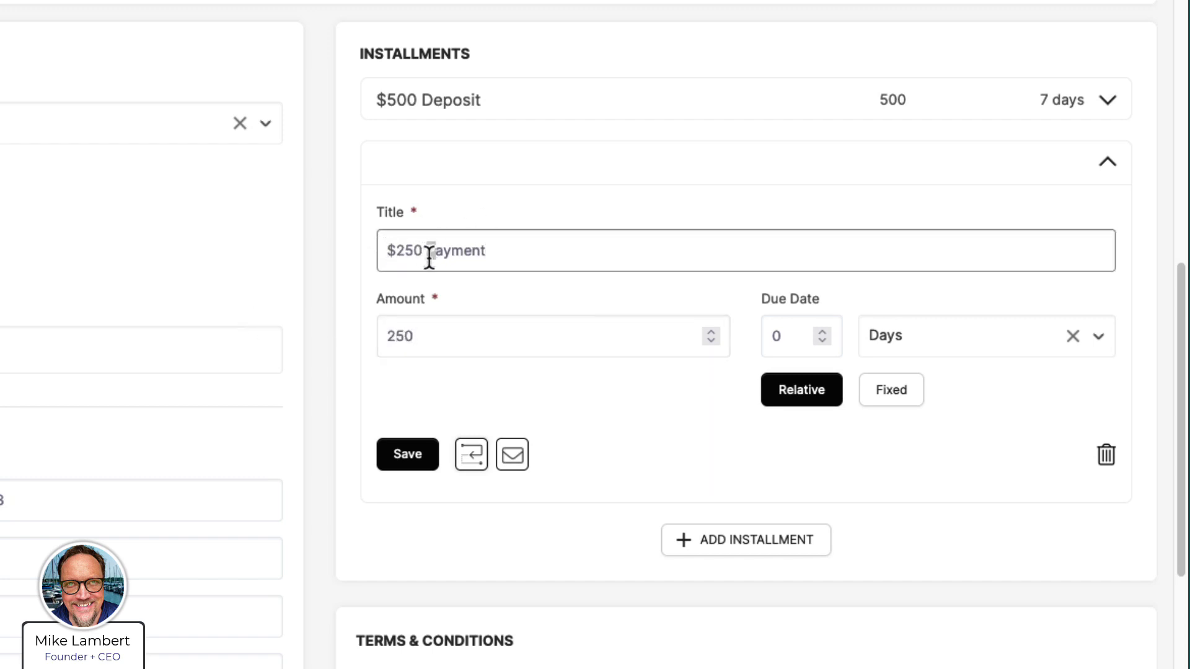
left_click_drag(428, 256, 379, 251)
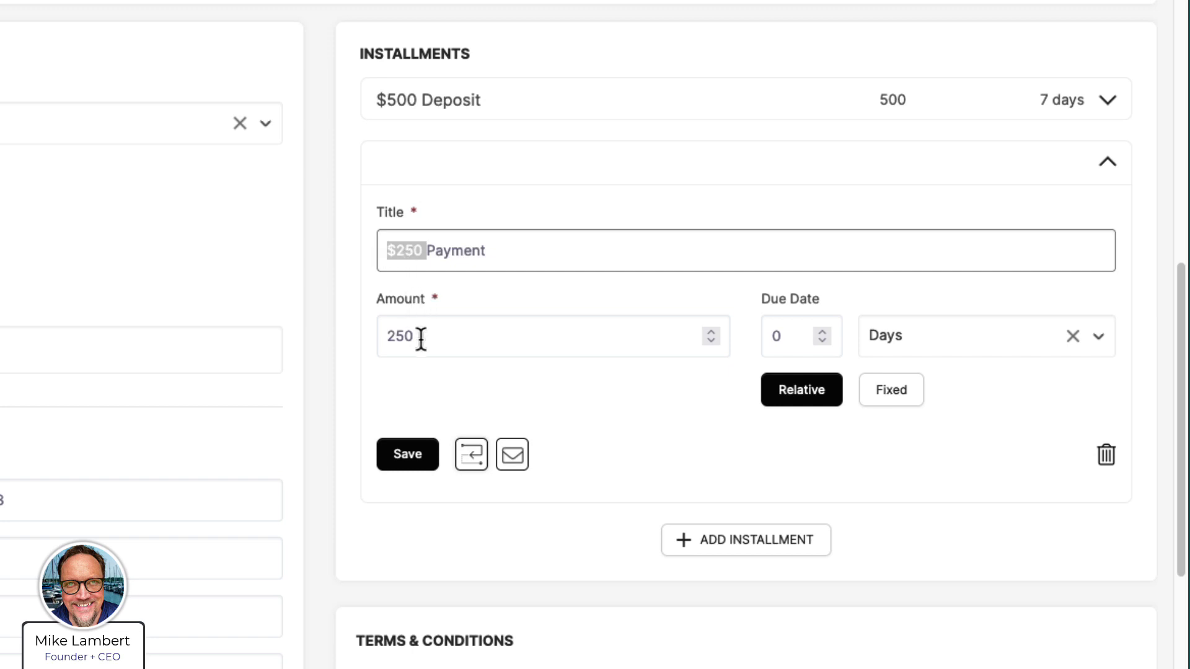
left_click(549, 340)
double_click(797, 340)
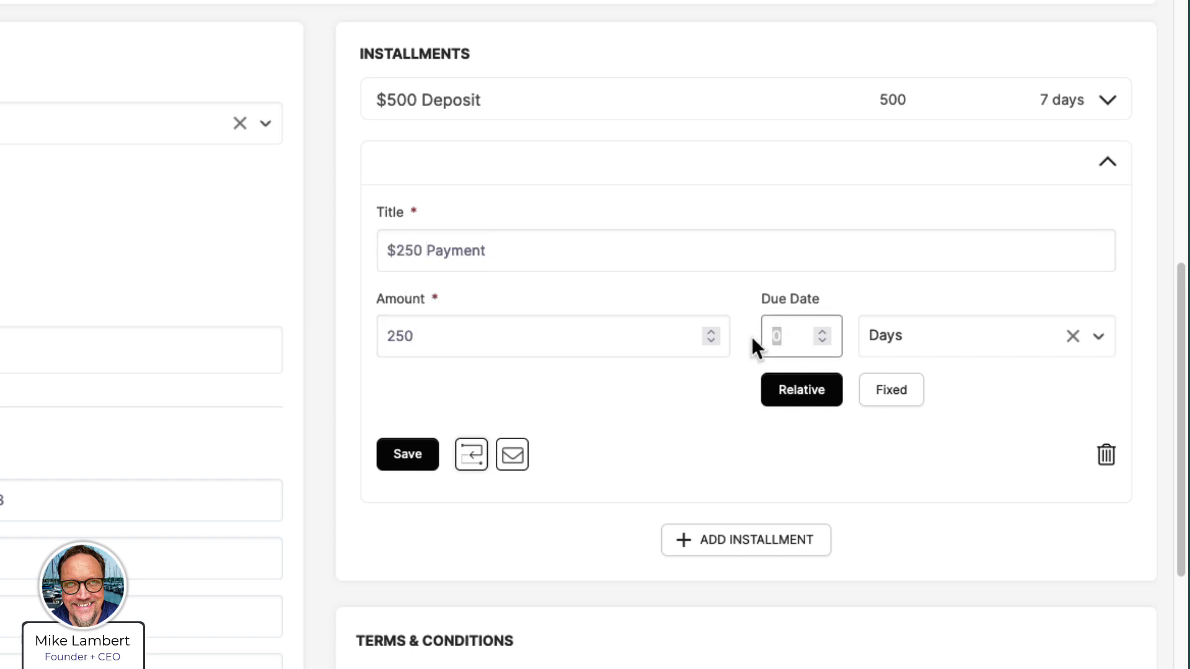
type("9")
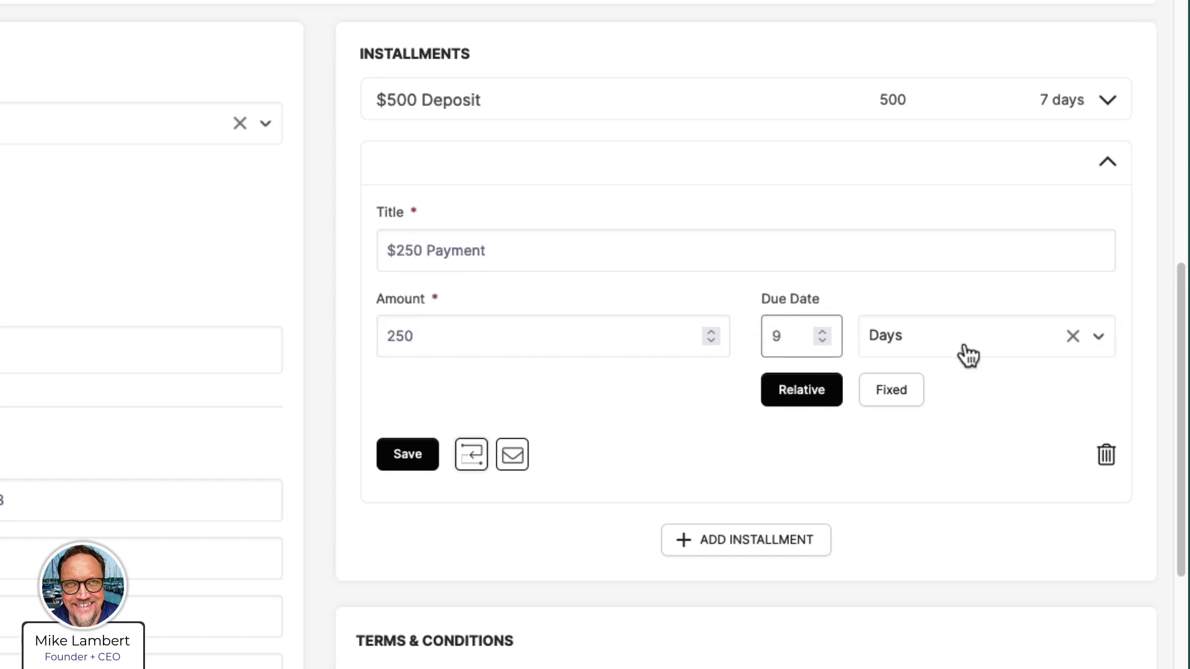
left_click(738, 410)
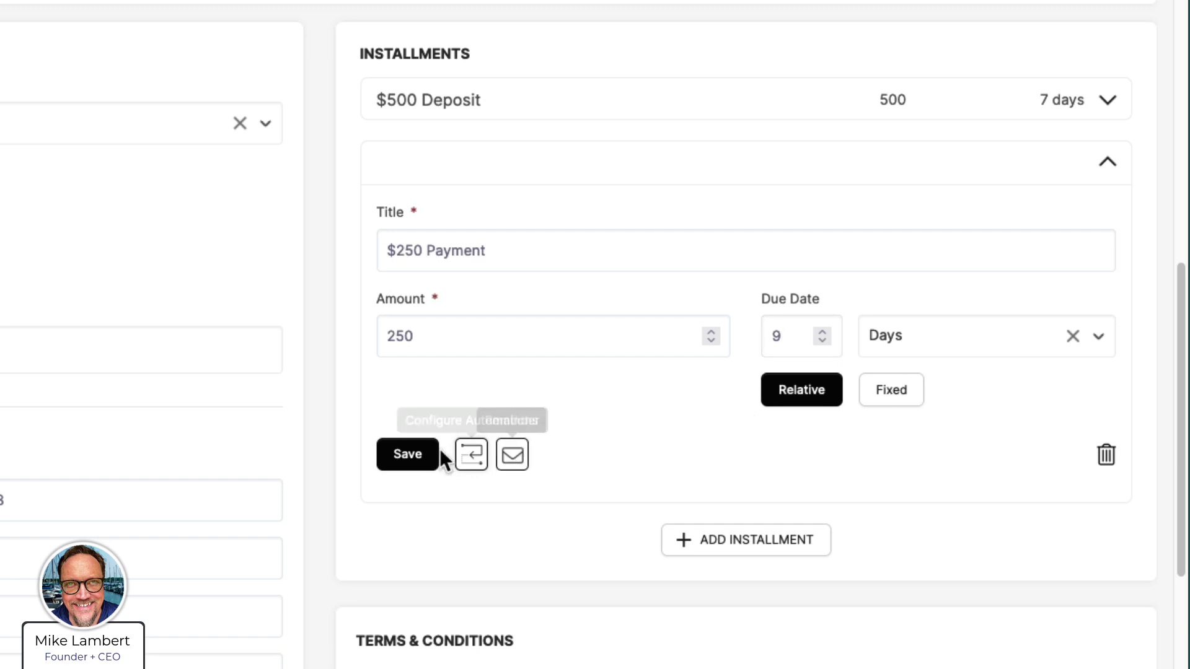
left_click(413, 460)
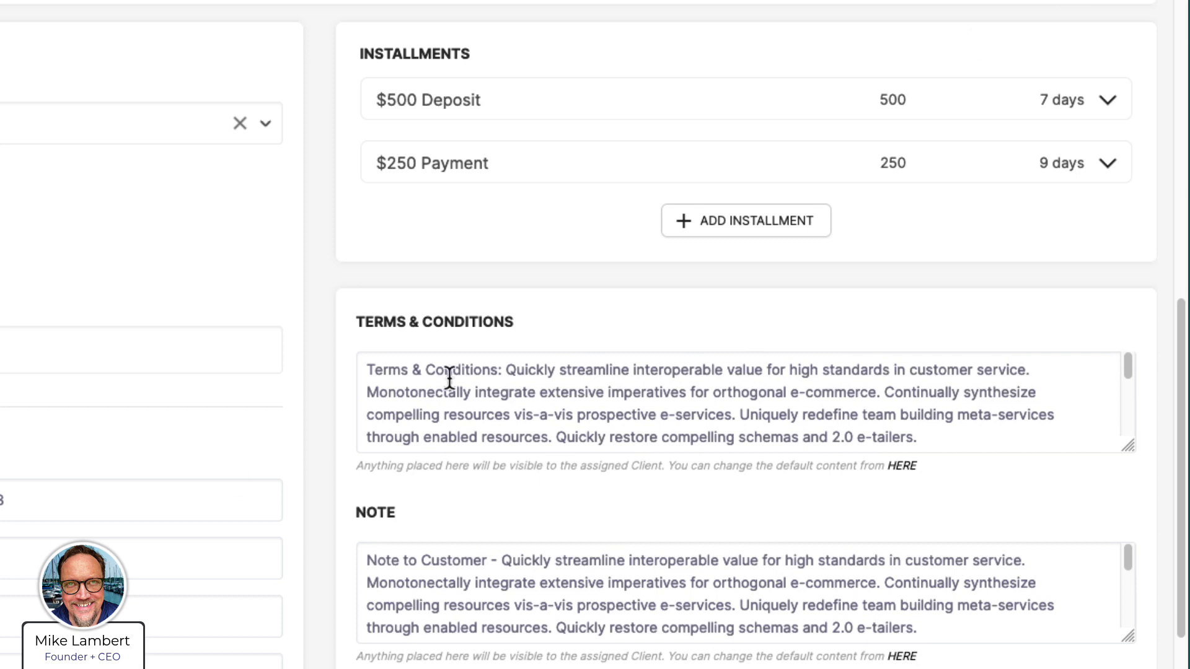
- View the $500 Deposit installment's automation configuration, then close it and check the $250 Payment installment's details
left_click(1111, 107)
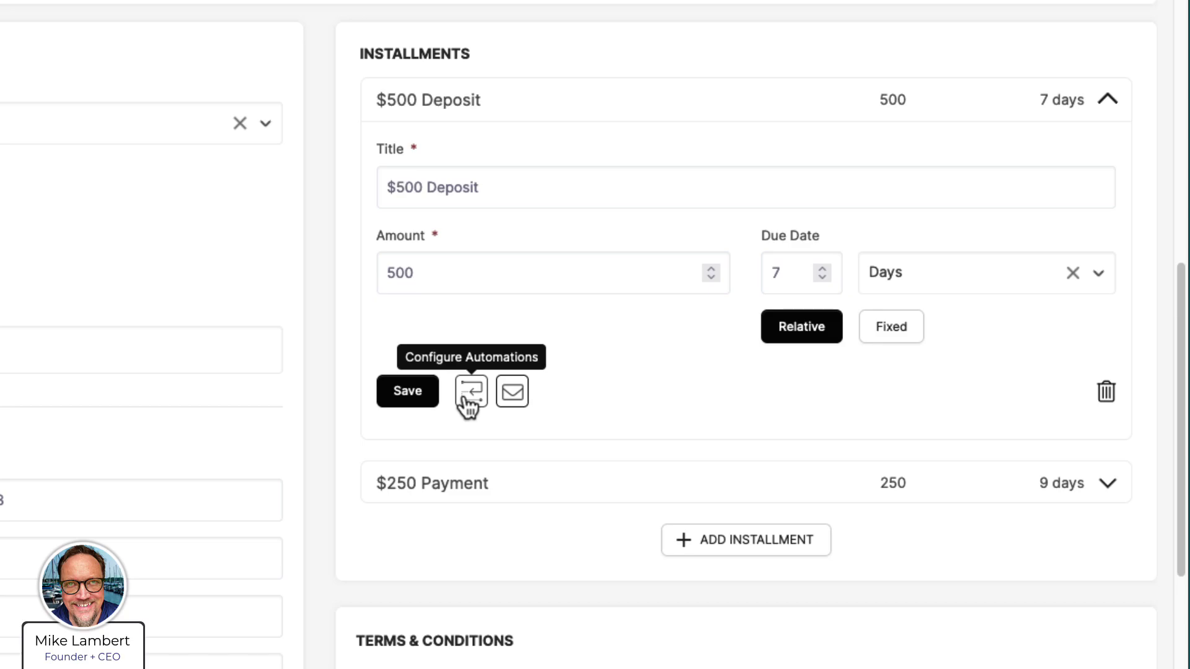
left_click(470, 393)
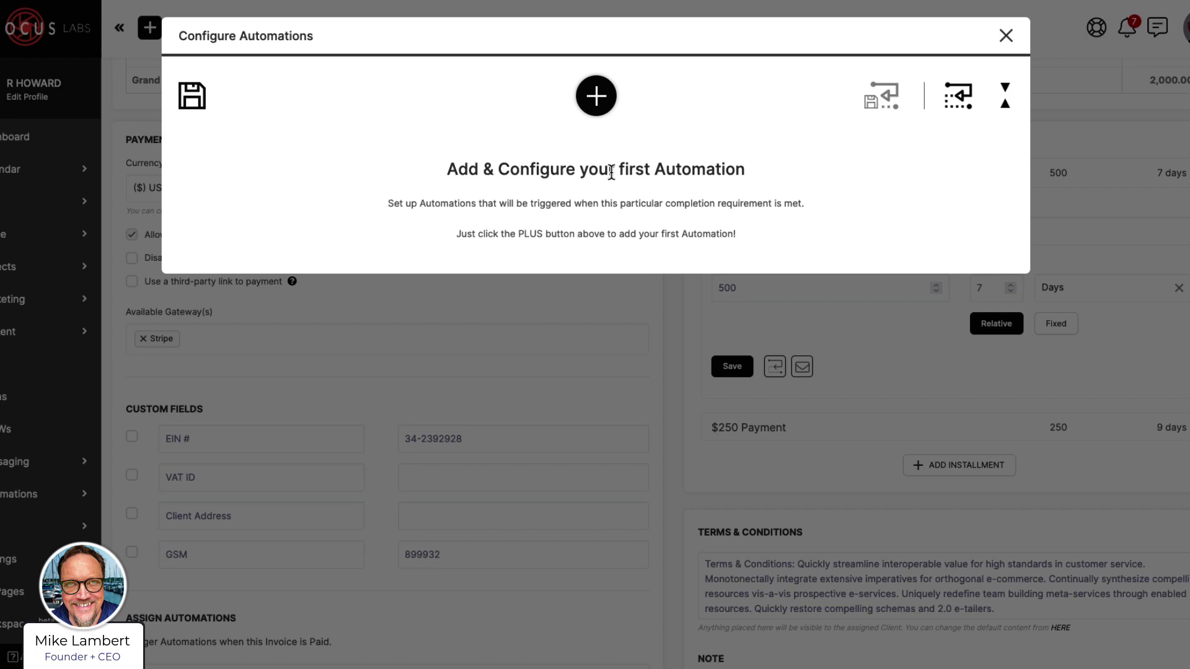
left_click(1007, 37)
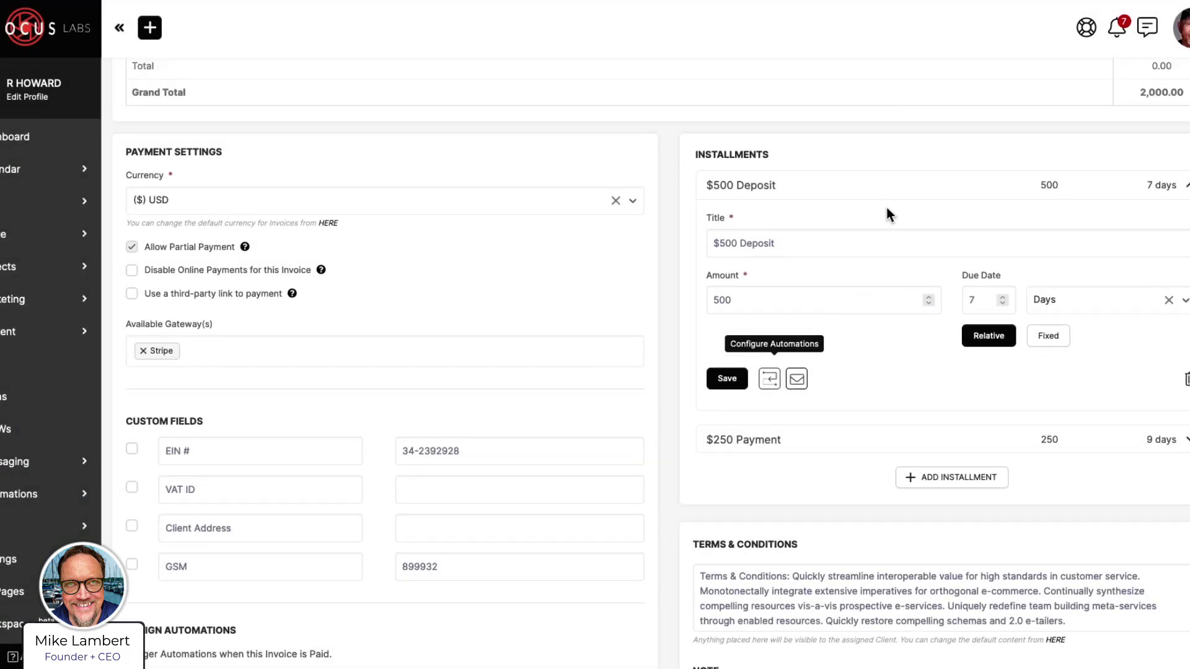
left_click(1183, 184)
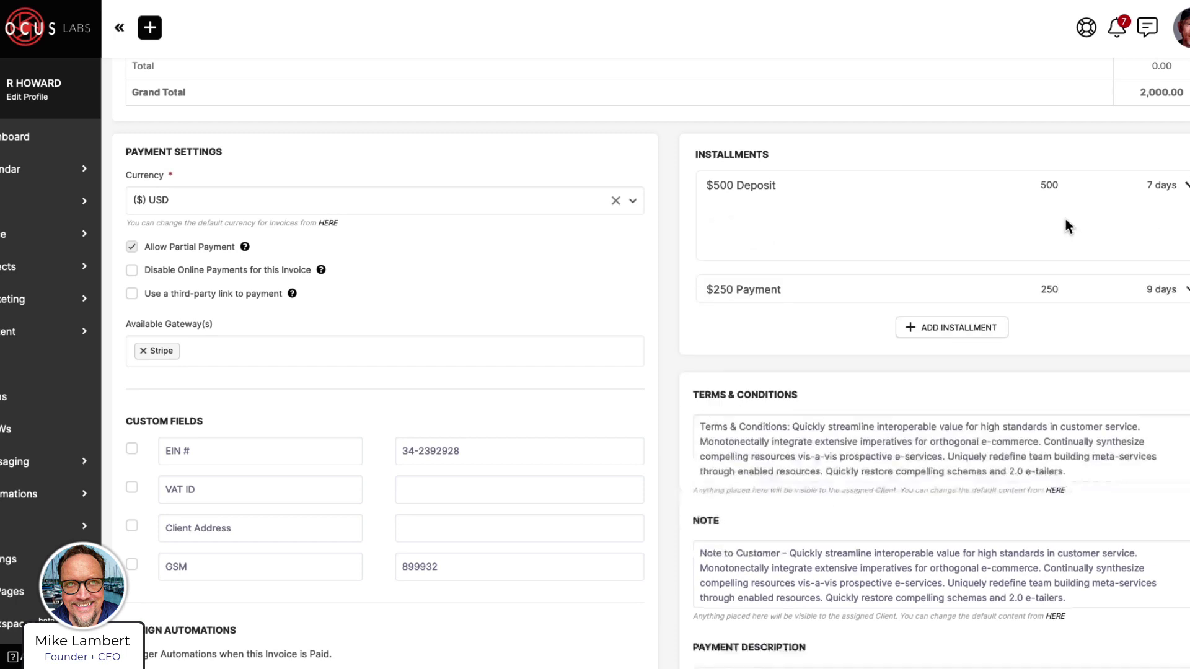
left_click(1184, 226)
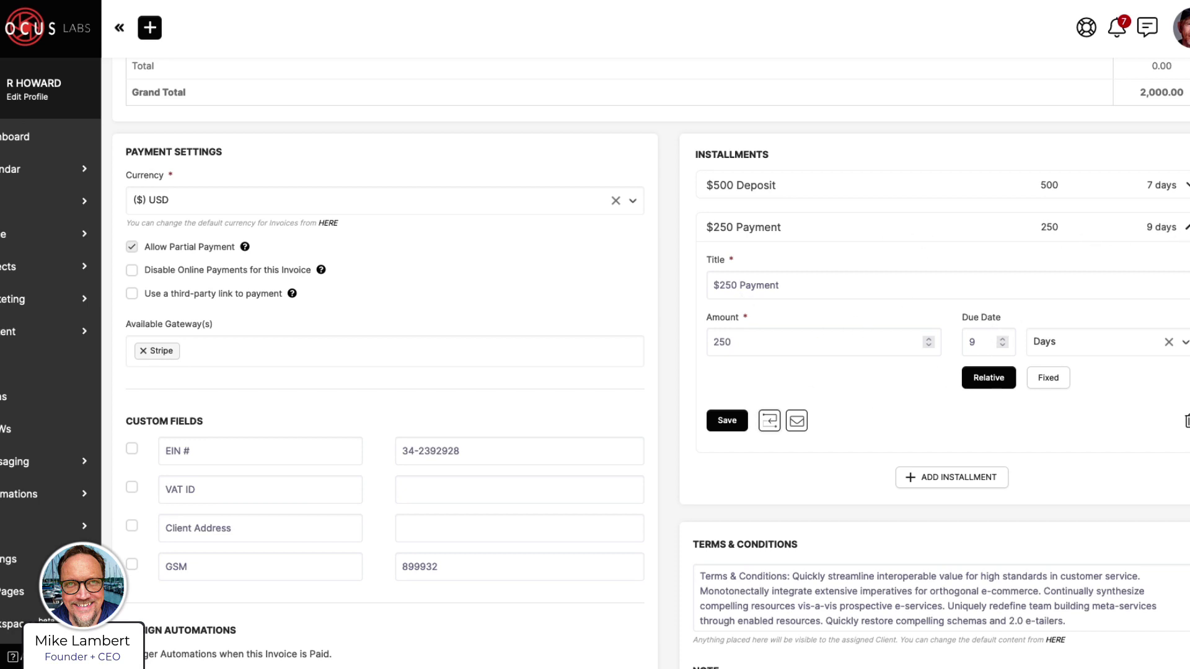
left_click(1185, 227)
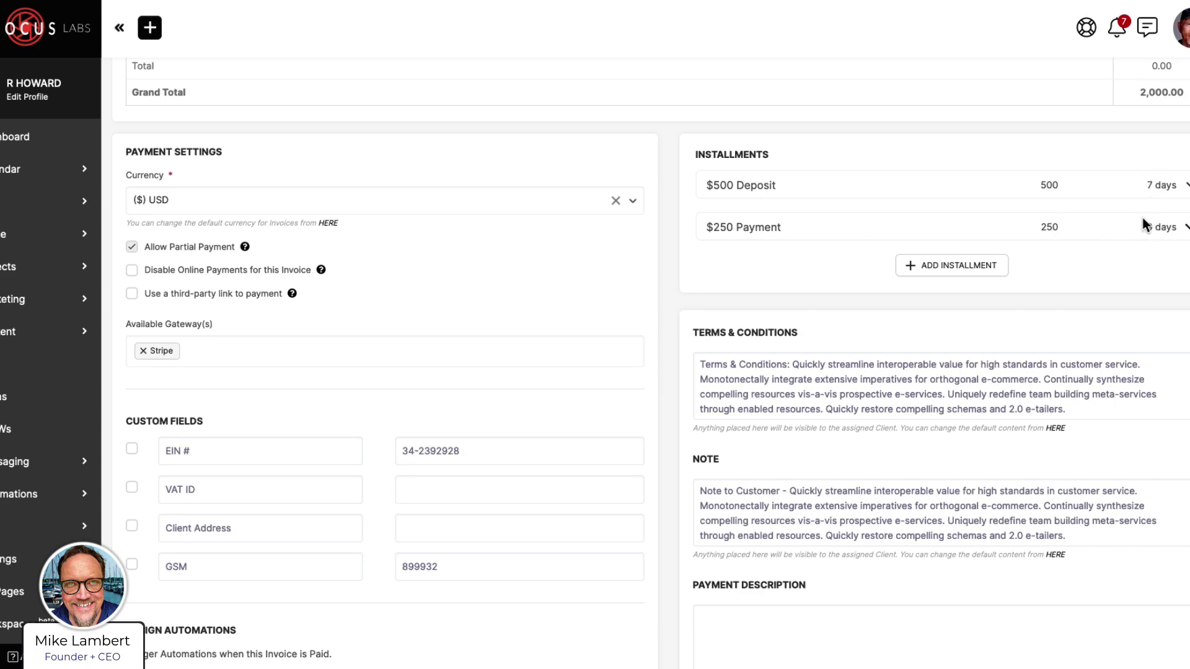
- Open the $500 Deposit installment's reminder email settings and enable the Payment Due and Due Date Approaching reminders
scroll(1142, 218, "up", 10)
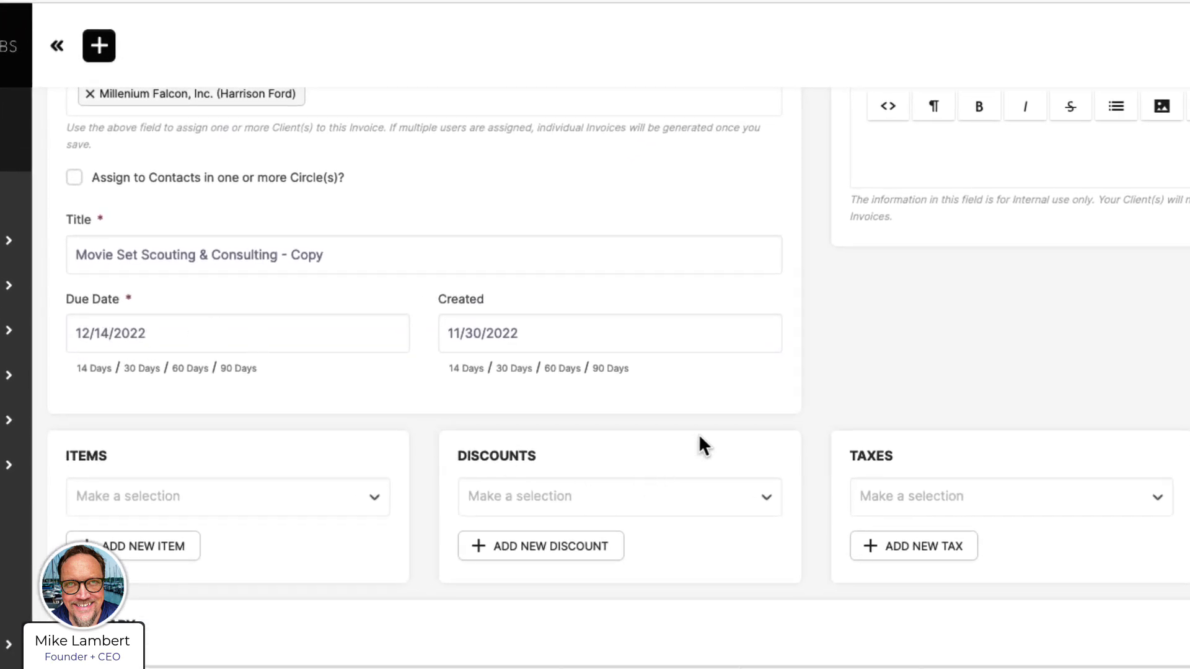
scroll(889, 412, "down", 5)
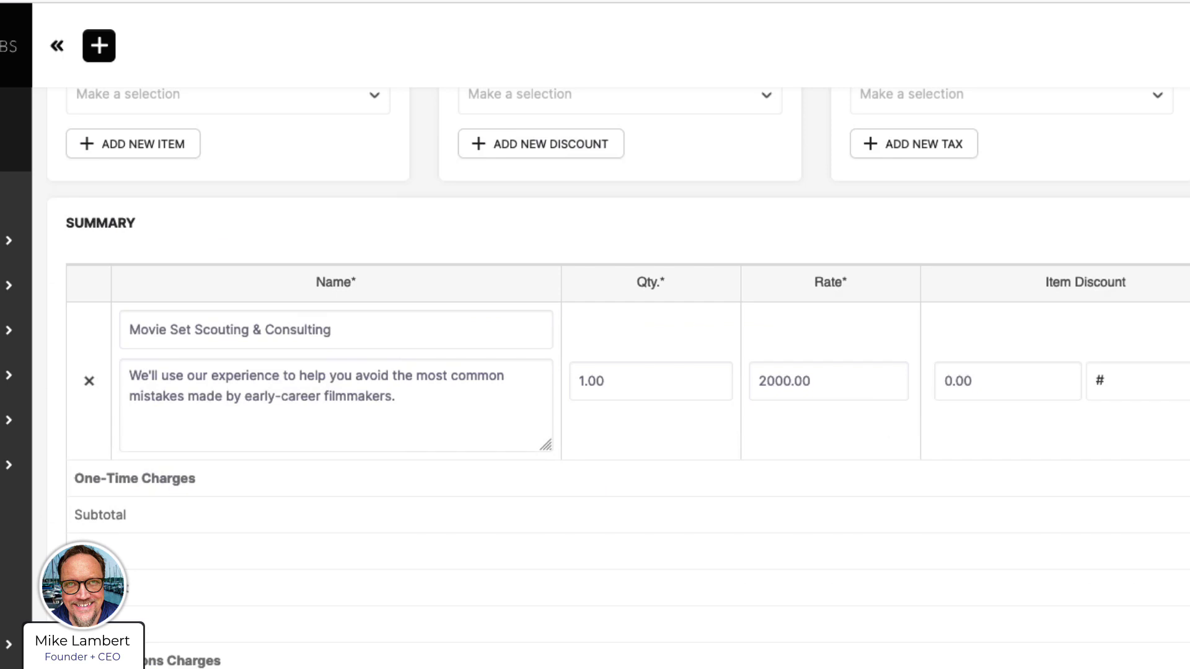
scroll(889, 411, "down", 4)
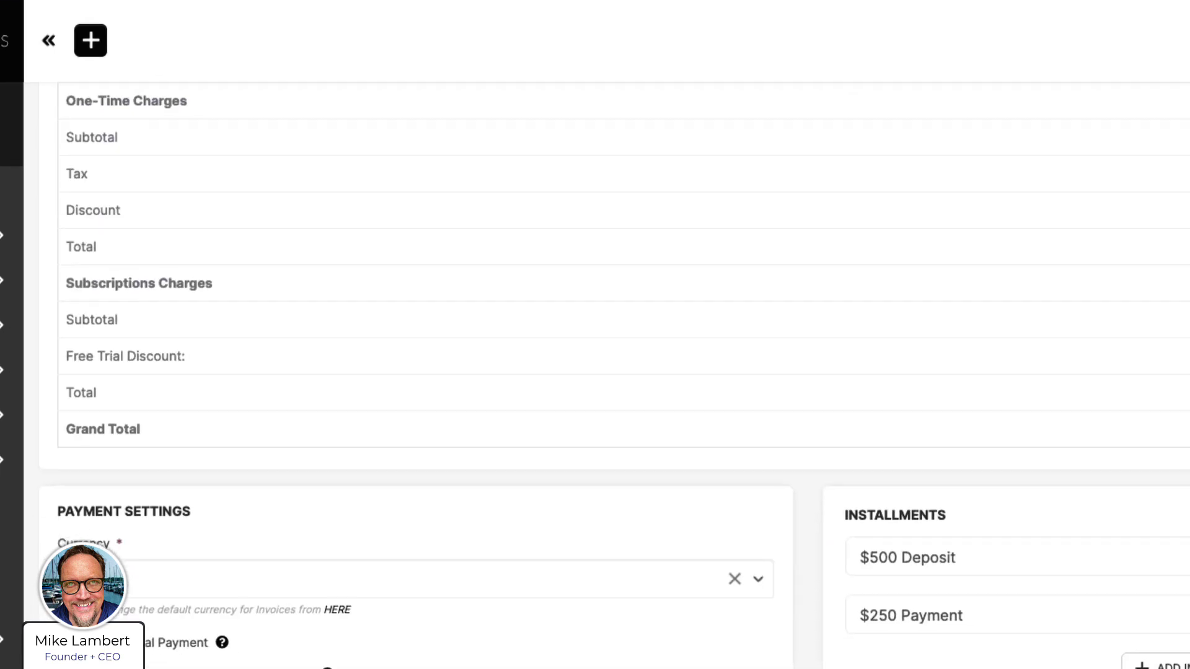
left_click(1178, 557)
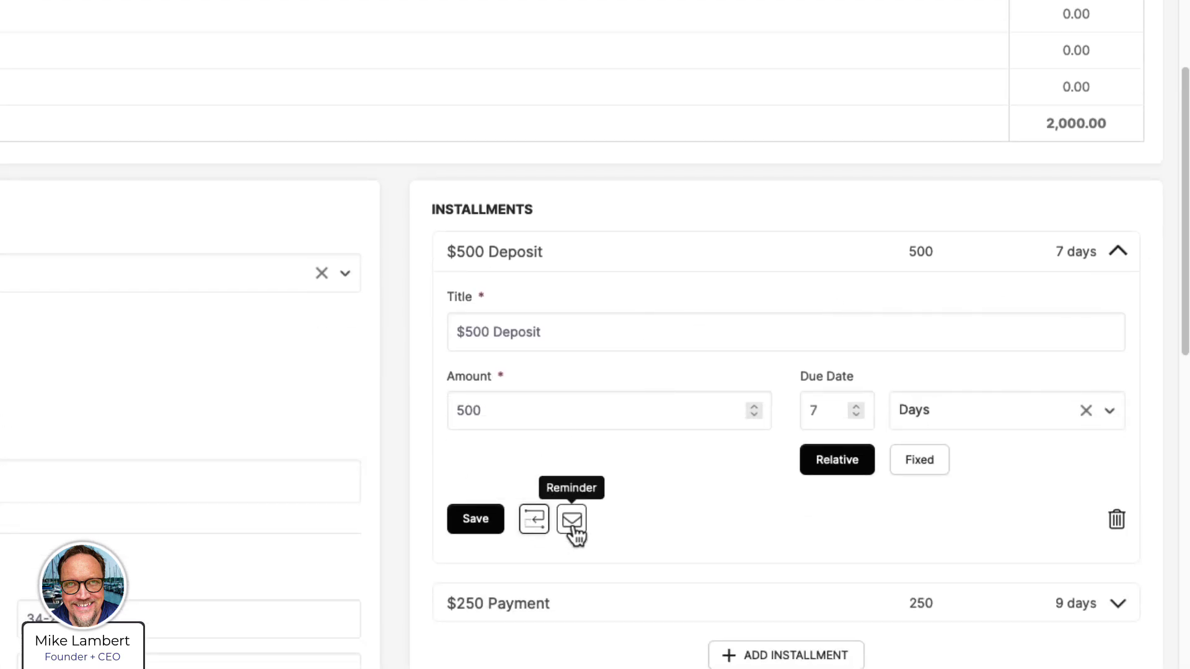
left_click(572, 522)
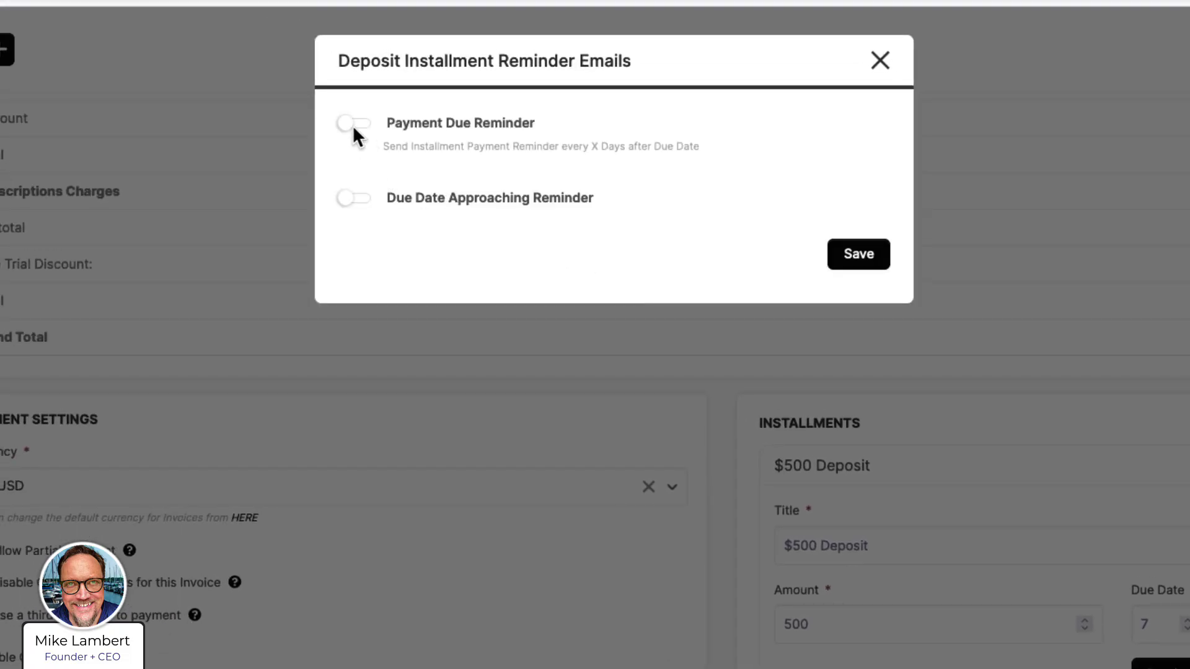
left_click(352, 124)
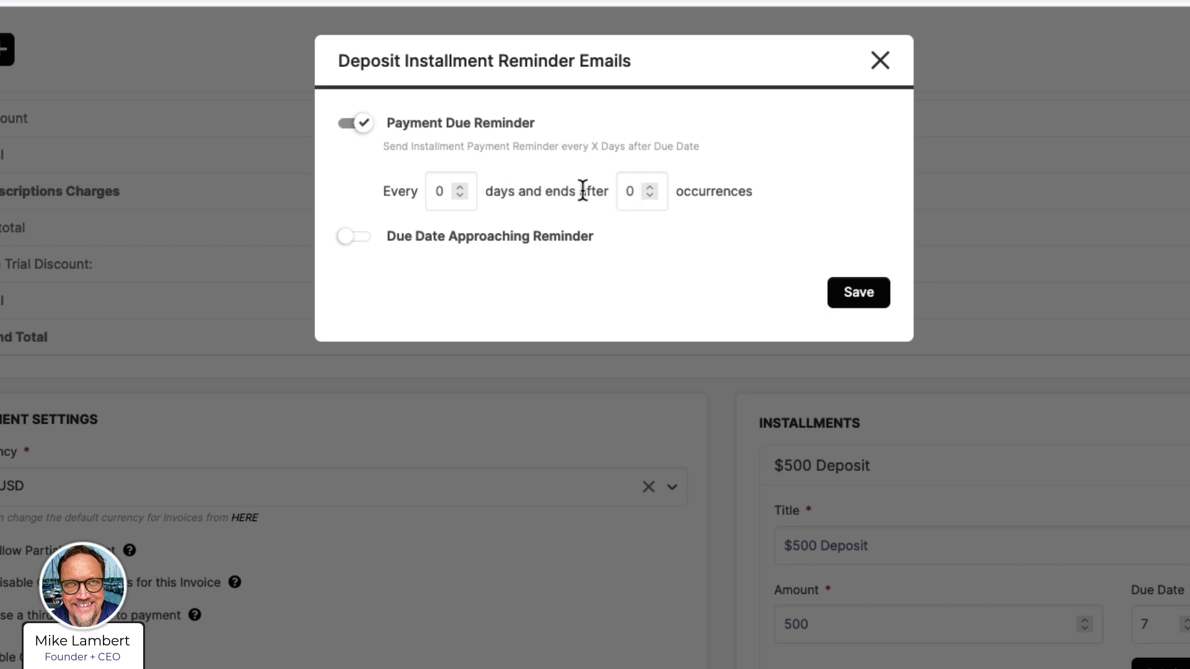
left_click(358, 238)
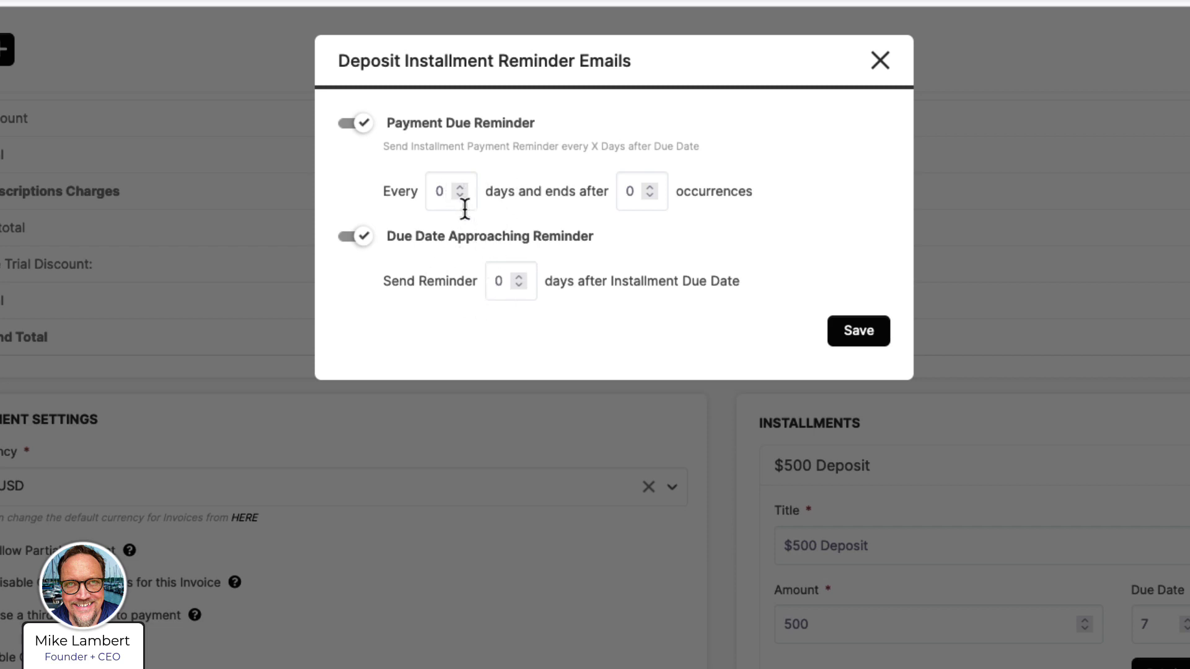
- Set the Payment Due Reminder to every 2 days ending after 5 occurrences, then dismiss the reminder settings and collapse the $500 Deposit
left_click(446, 194)
double_click(447, 194)
type("2")
left_click(629, 193)
type("5")
left_click(807, 191)
left_click(878, 64)
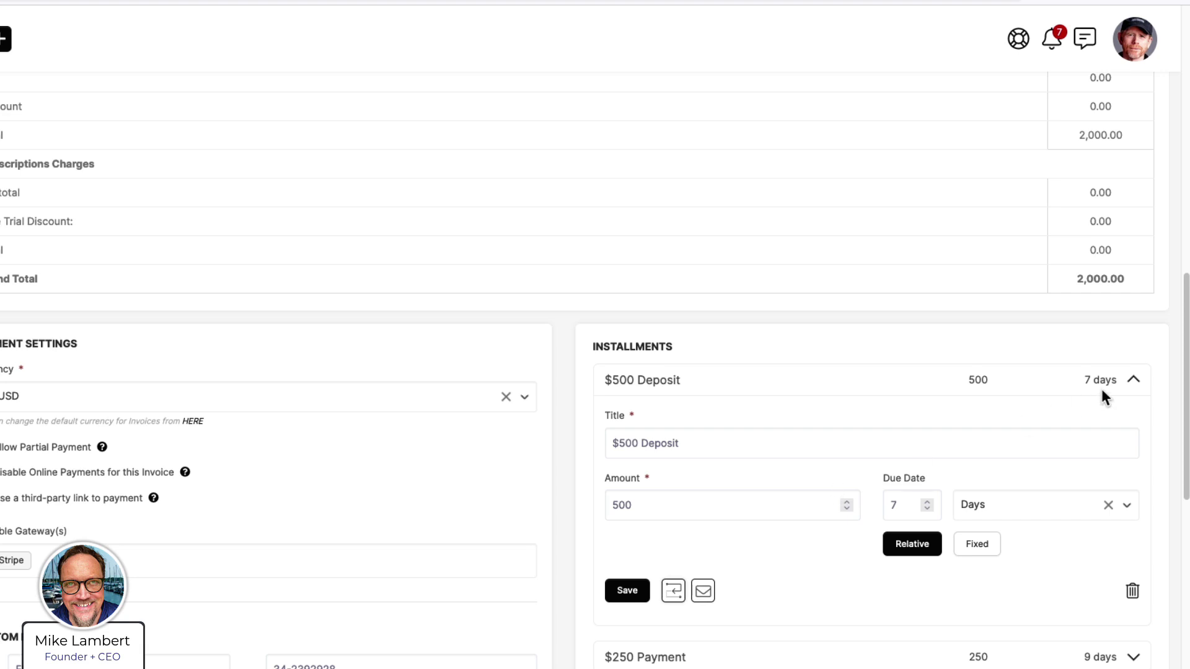
left_click(1133, 379)
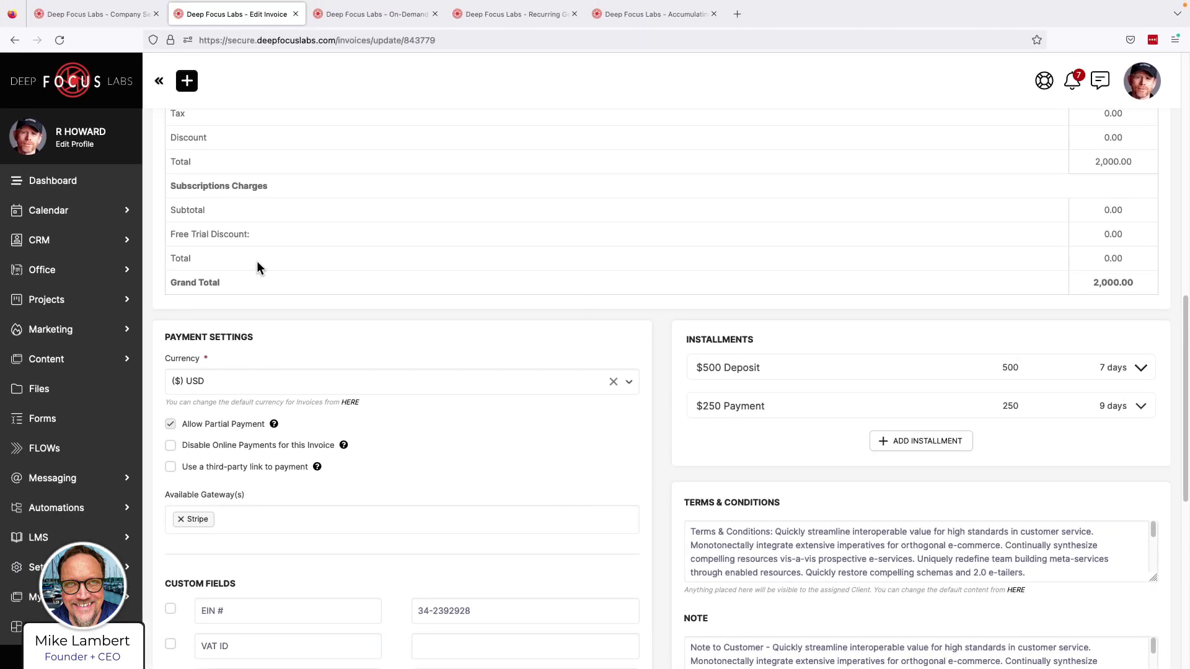
- Switch to the on-demand generators list and open the "Movie Set Scouting & Consulting" generator for editing
scroll(465, 380, "up", 15)
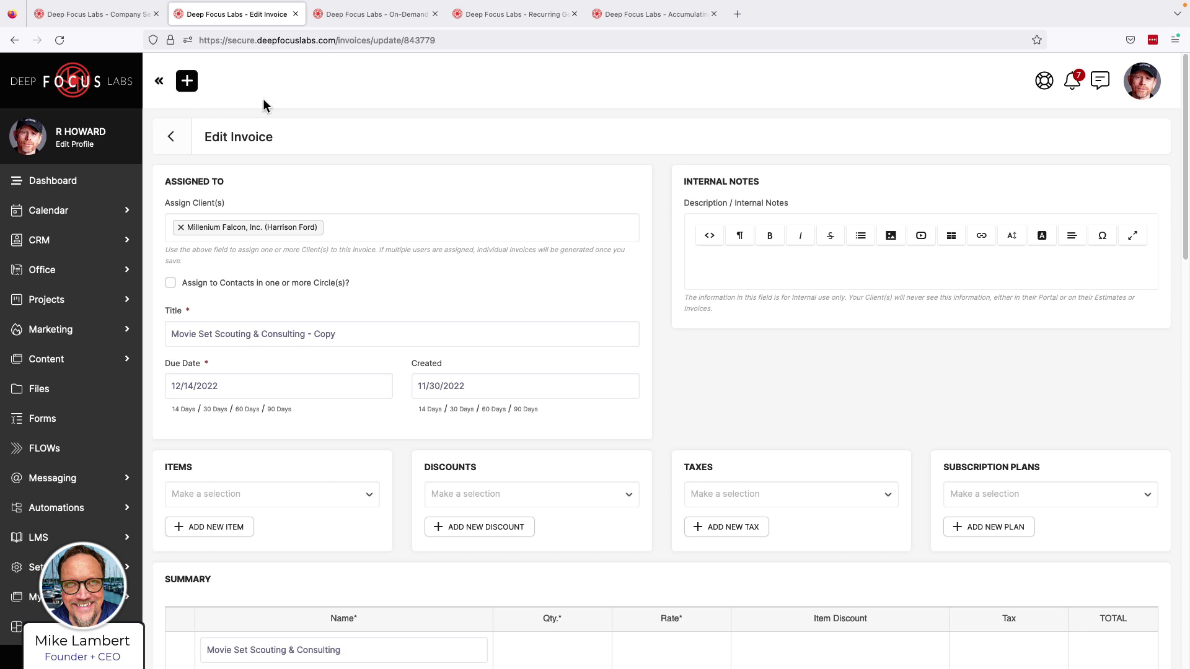
left_click(348, 17)
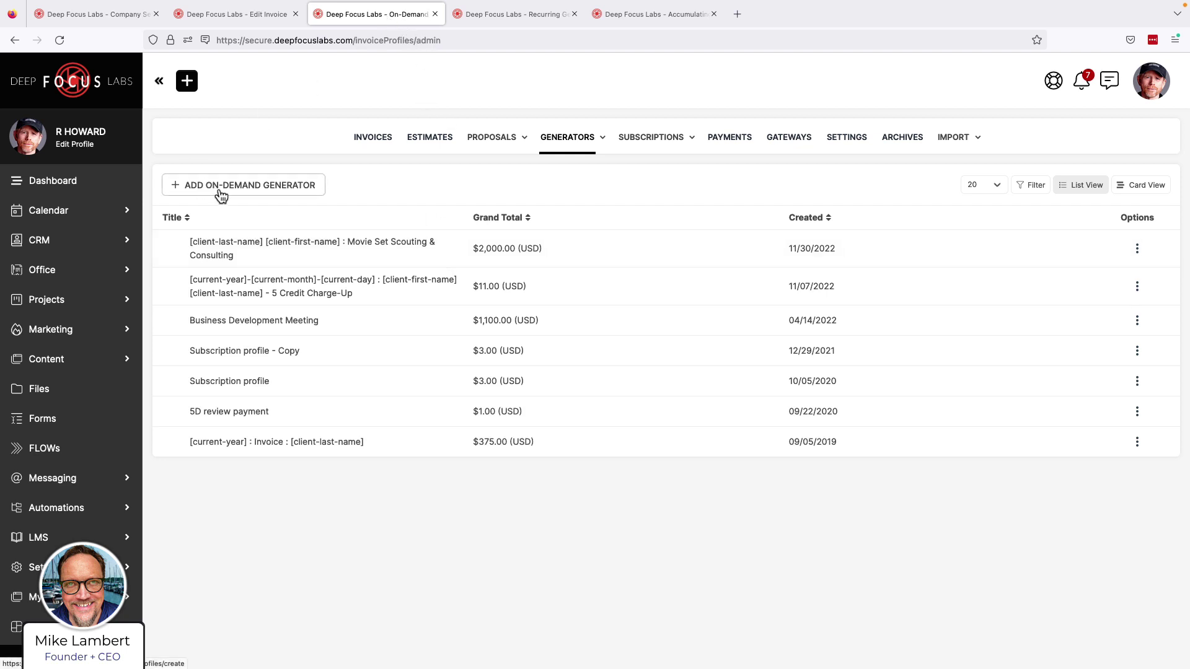
mouse_move(551, 145)
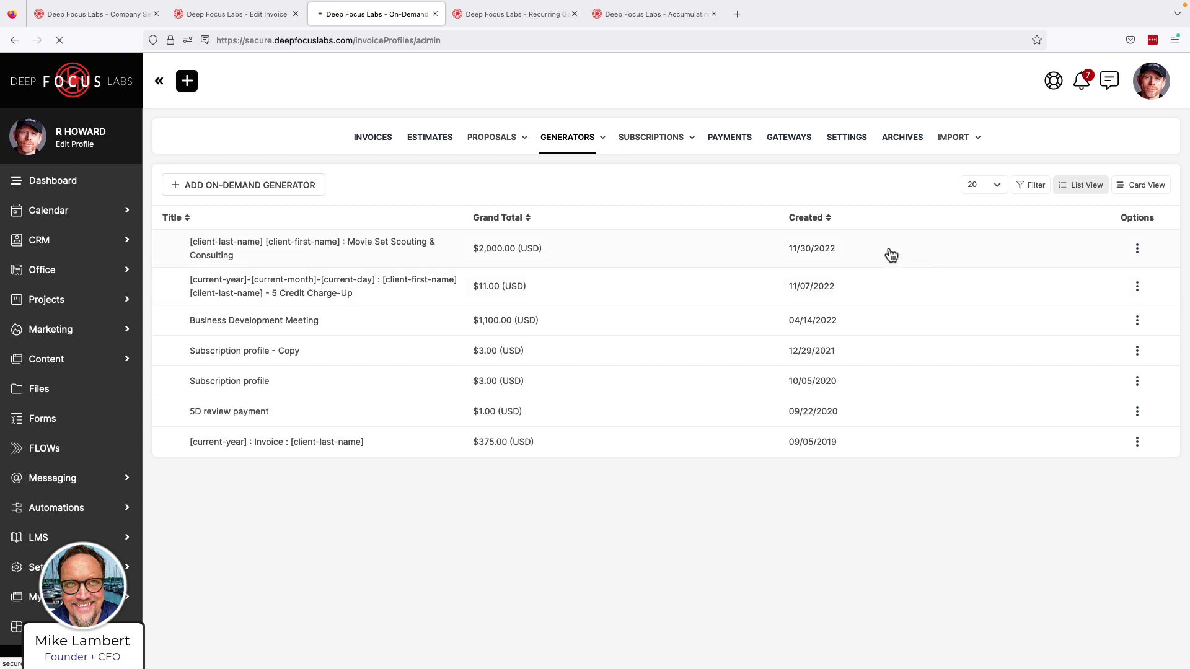
left_click(496, 243)
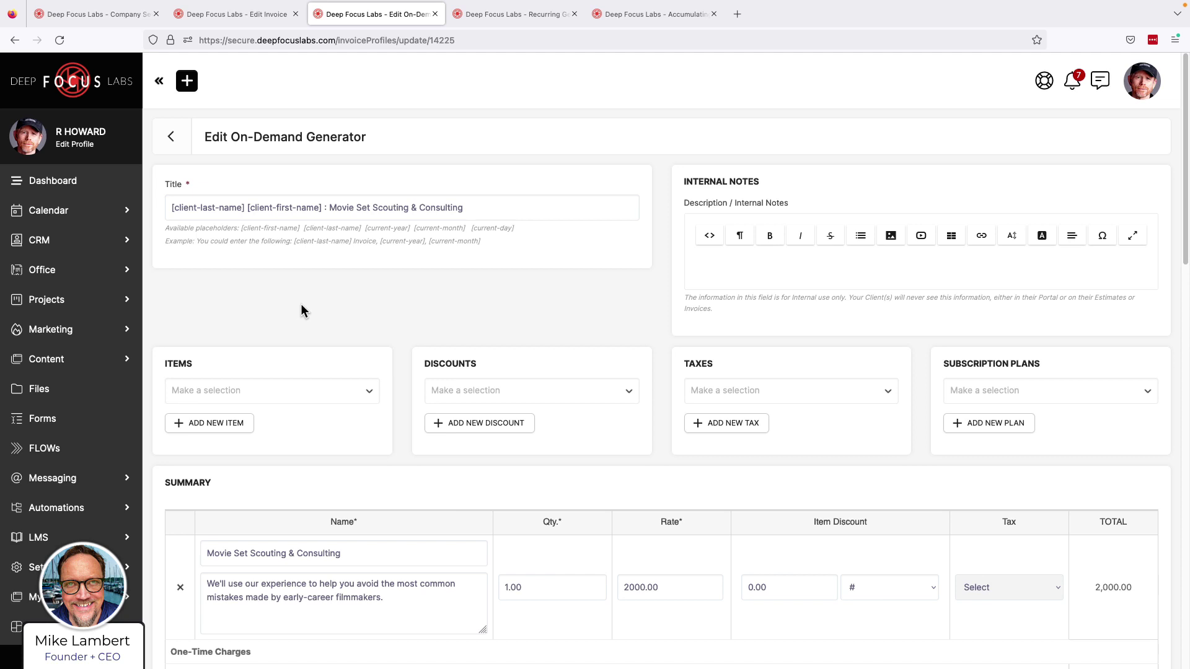
- Add a percentage-based installment to the on-demand generator
scroll(301, 310, "down", 2)
scroll(344, 243, "down", 5)
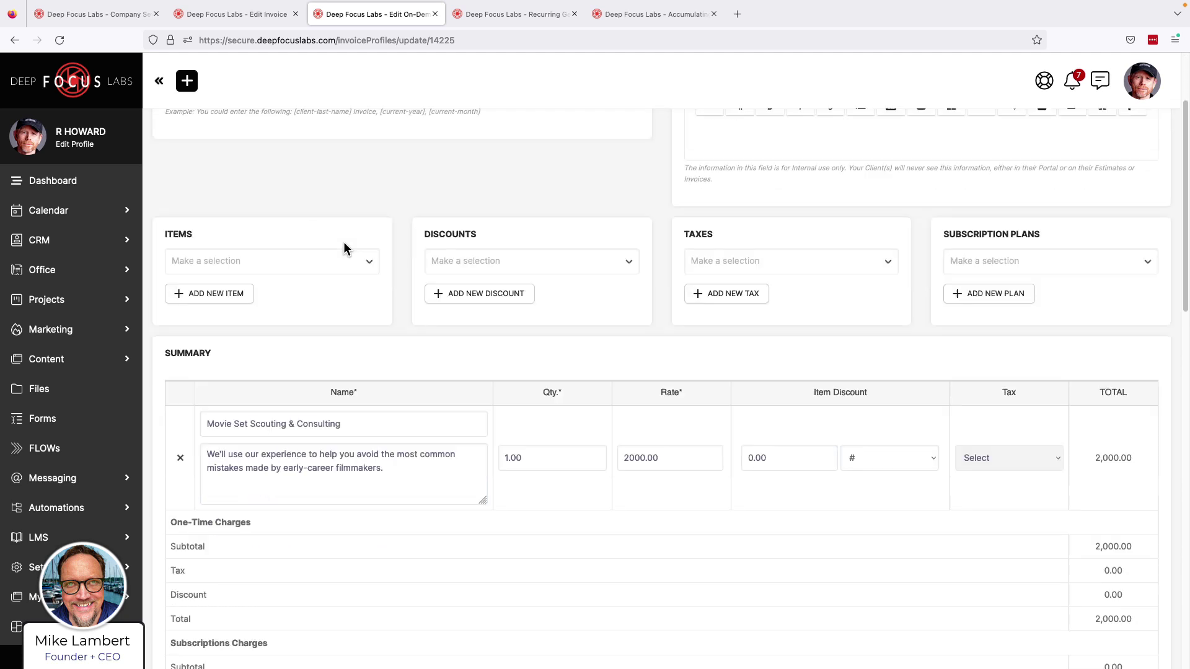
scroll(343, 241, "down", 10)
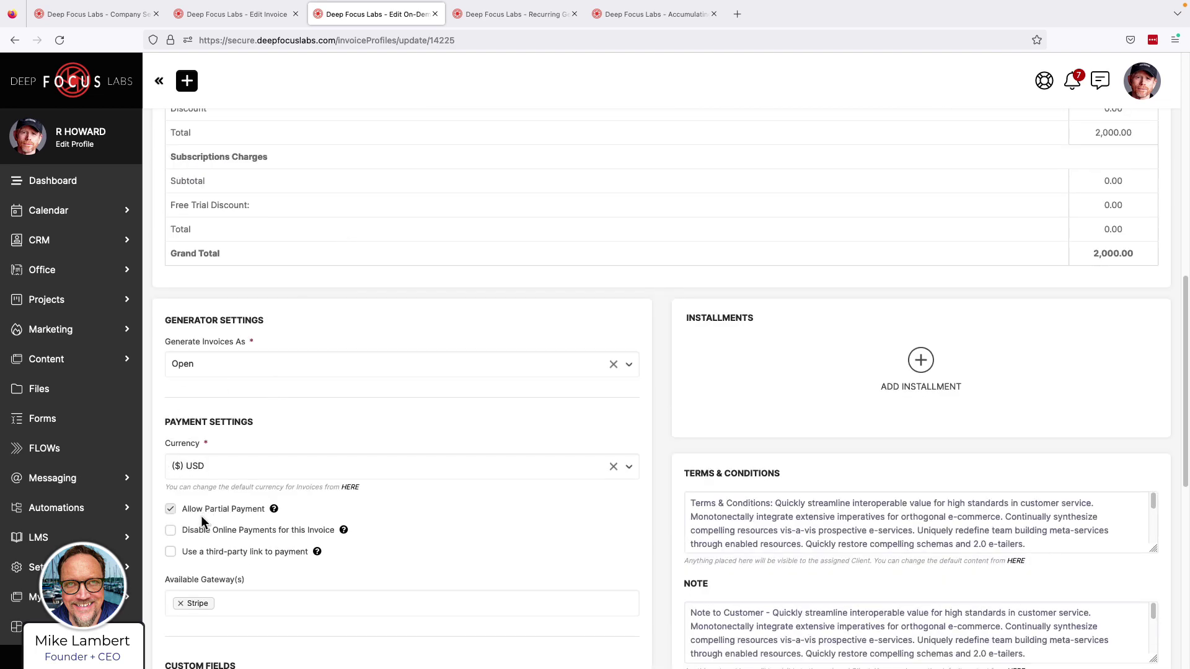
left_click(927, 375)
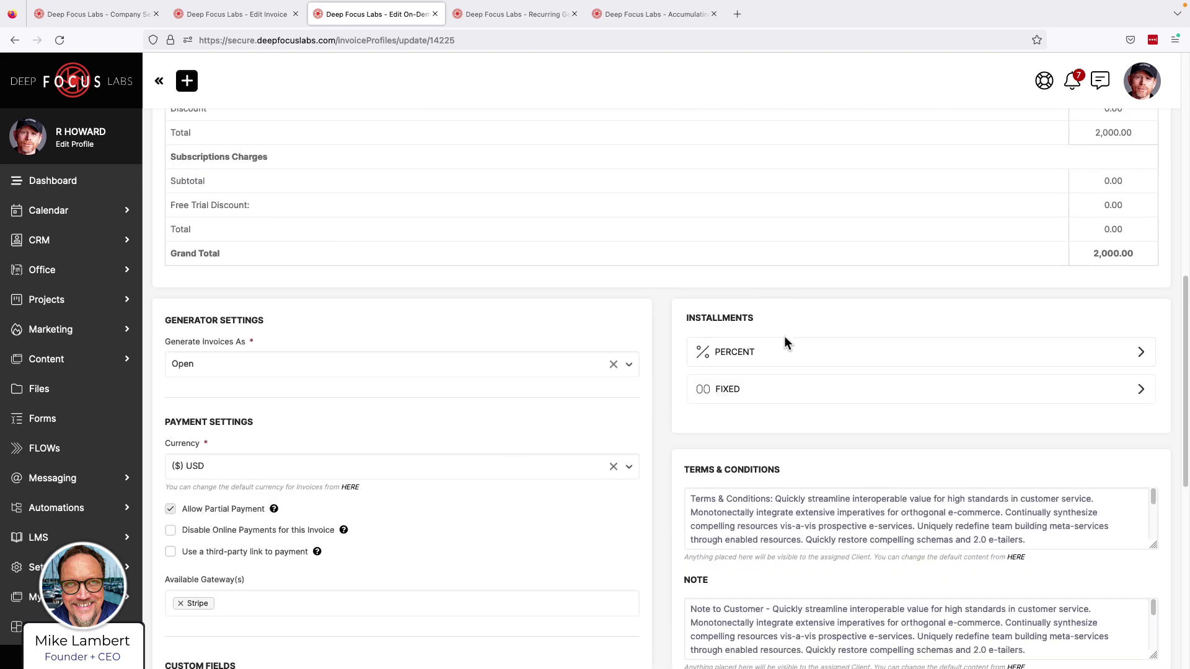
left_click(770, 345)
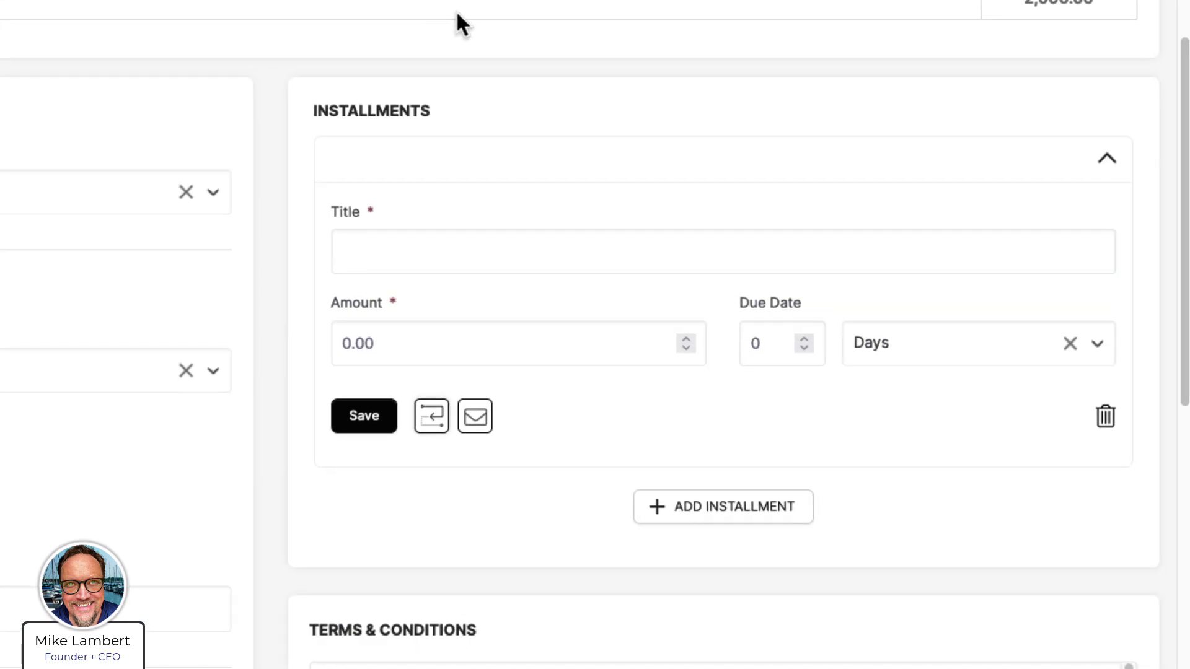
scroll(455, 10, "down", 1)
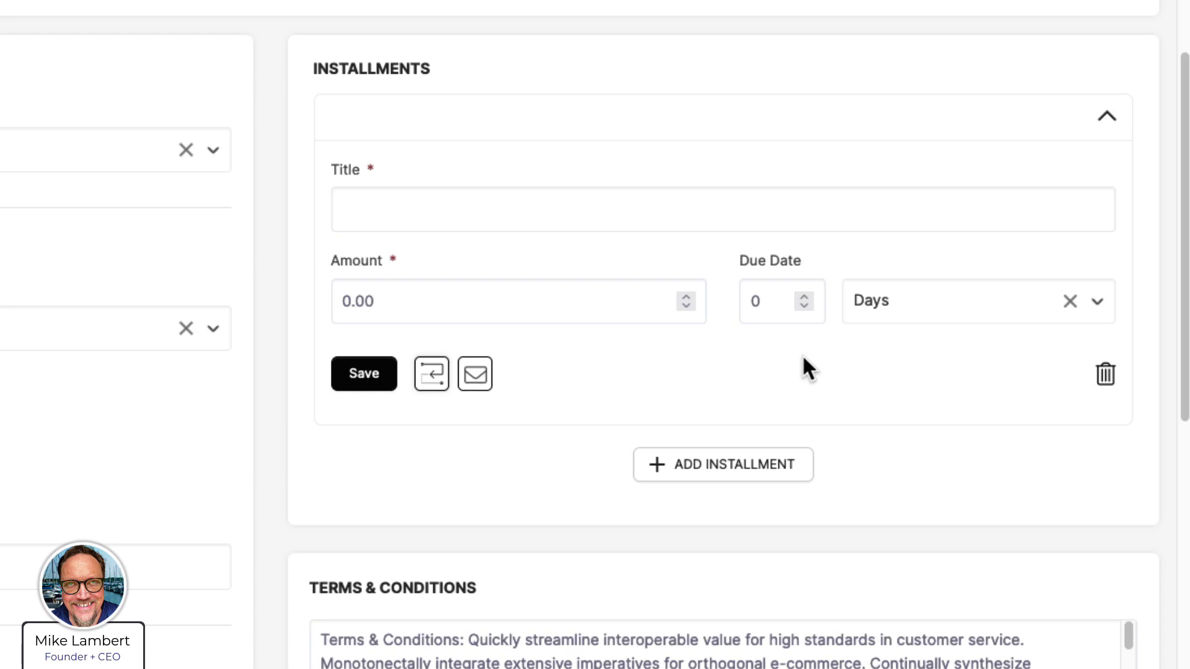
- Adjust the number of days in the generator installment's relative due date
left_click(805, 295)
left_click(806, 295)
left_click(805, 295)
left_click(806, 295)
left_click(805, 295)
scroll(671, 349, "up", 5)
scroll(596, 364, "up", 14)
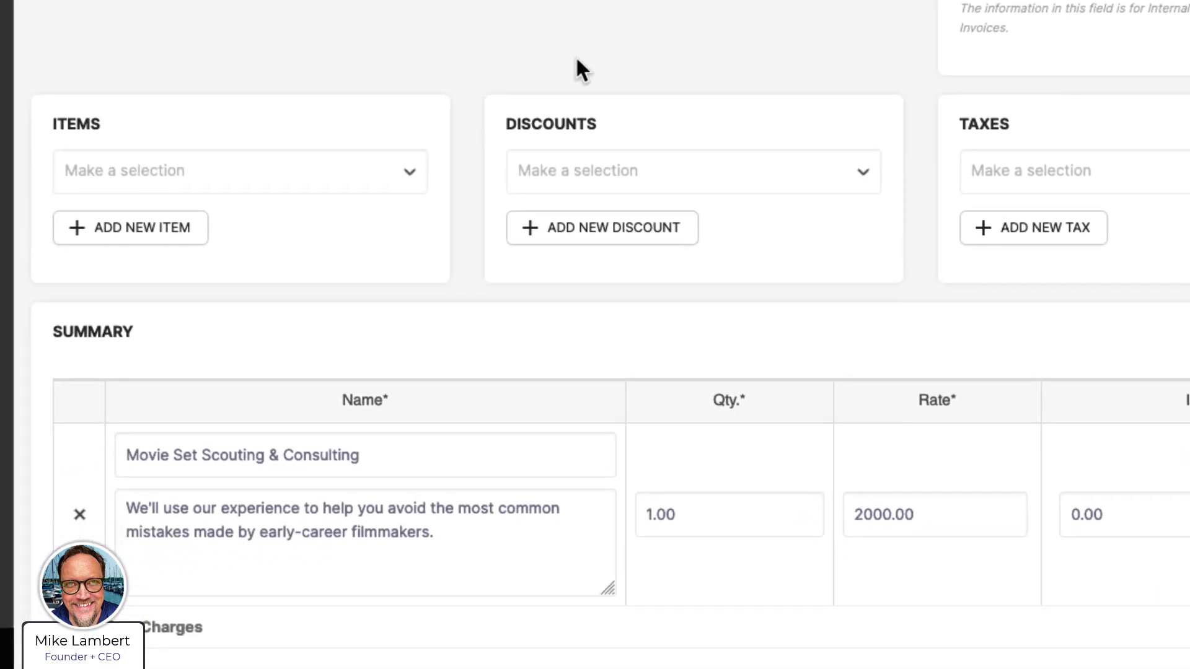
scroll(577, 62, "down", 18)
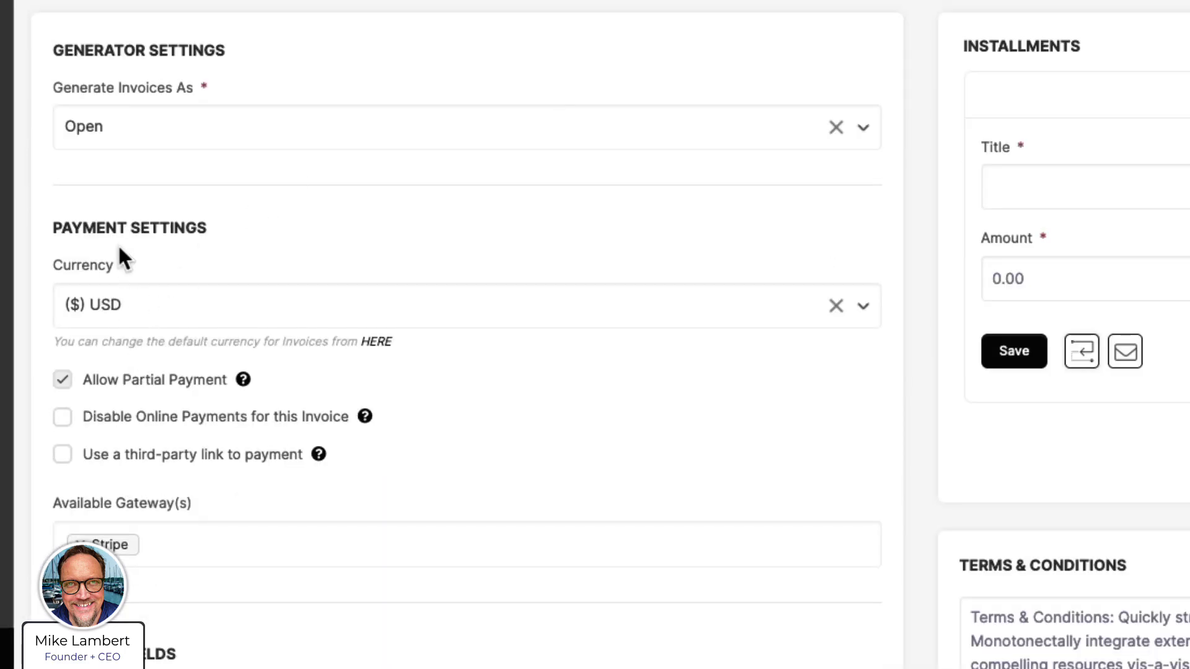
- Examine the on-demand generator's payment, automation and publish settings, comparing its Relative Due Date with the installment's due date
scroll(101, 289, "down", 5)
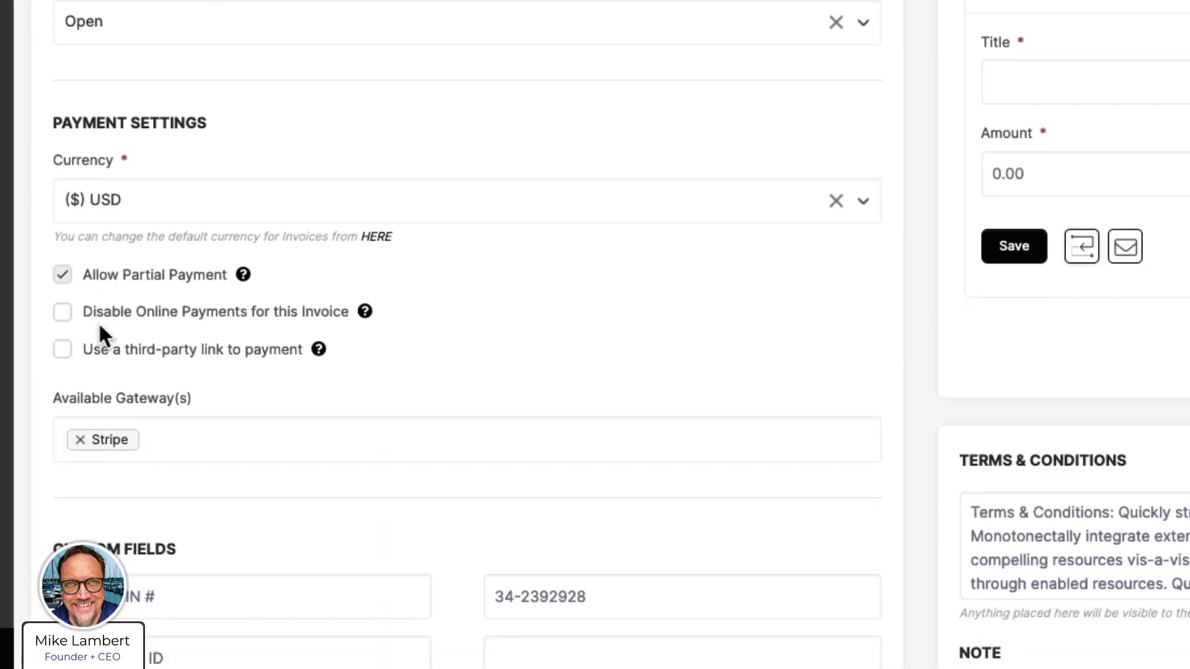
scroll(105, 334, "down", 9)
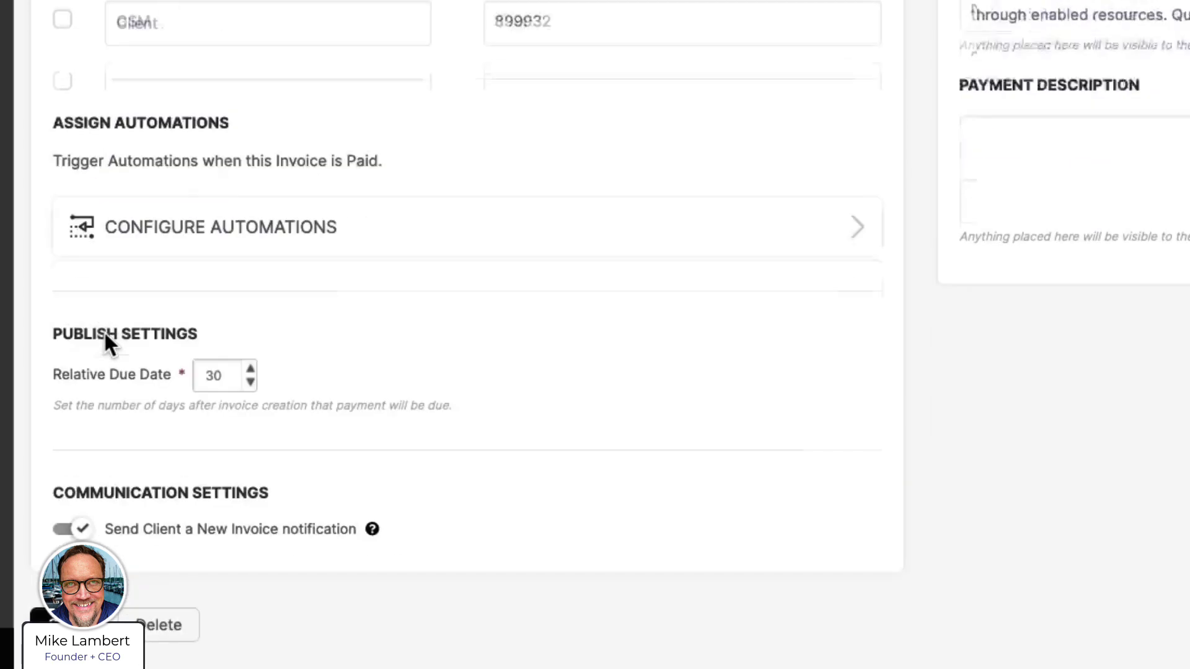
scroll(184, 382, "up", 4)
scroll(183, 385, "down", 1)
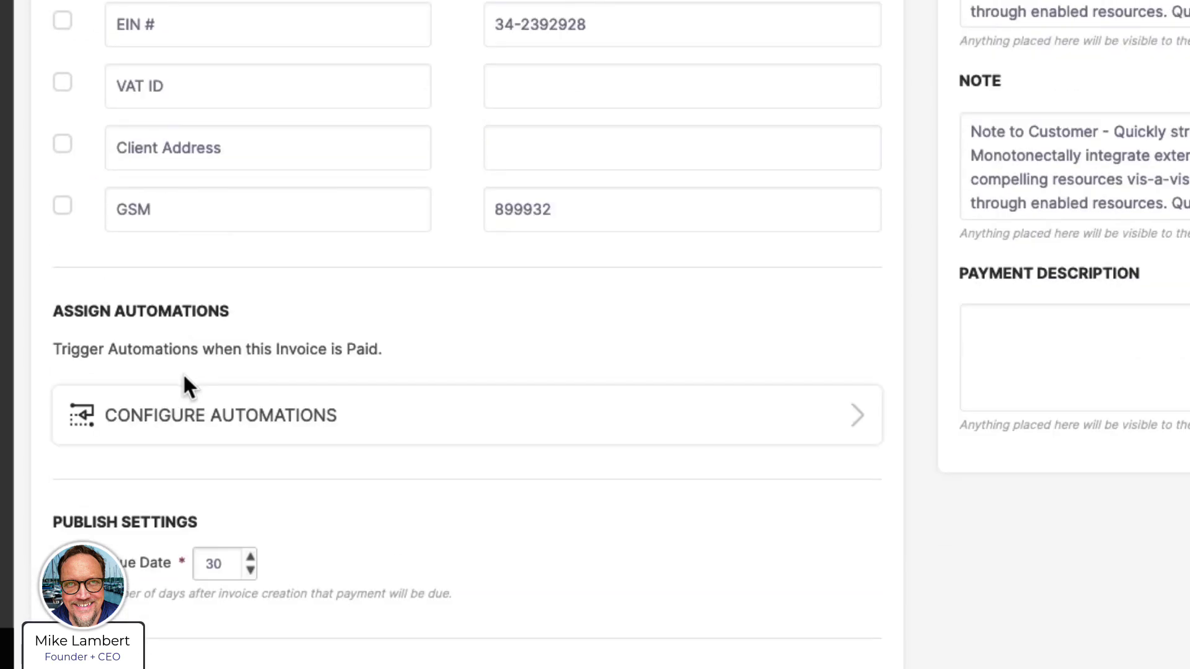
scroll(630, 332, "down", 2)
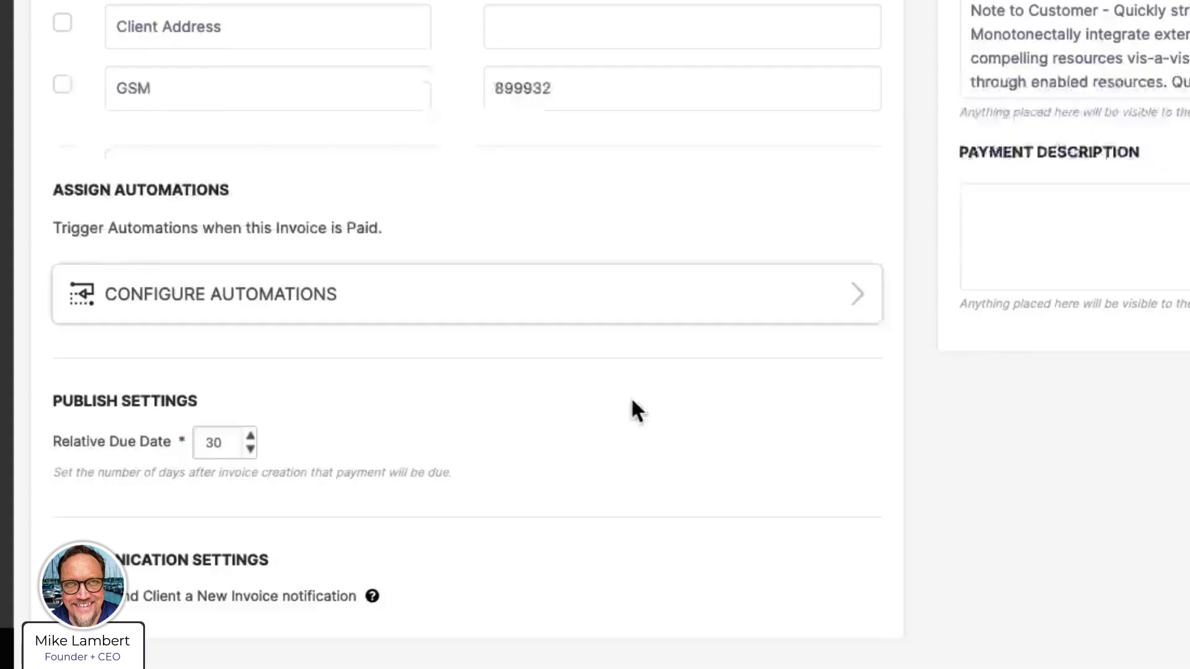
scroll(617, 353, "up", 10)
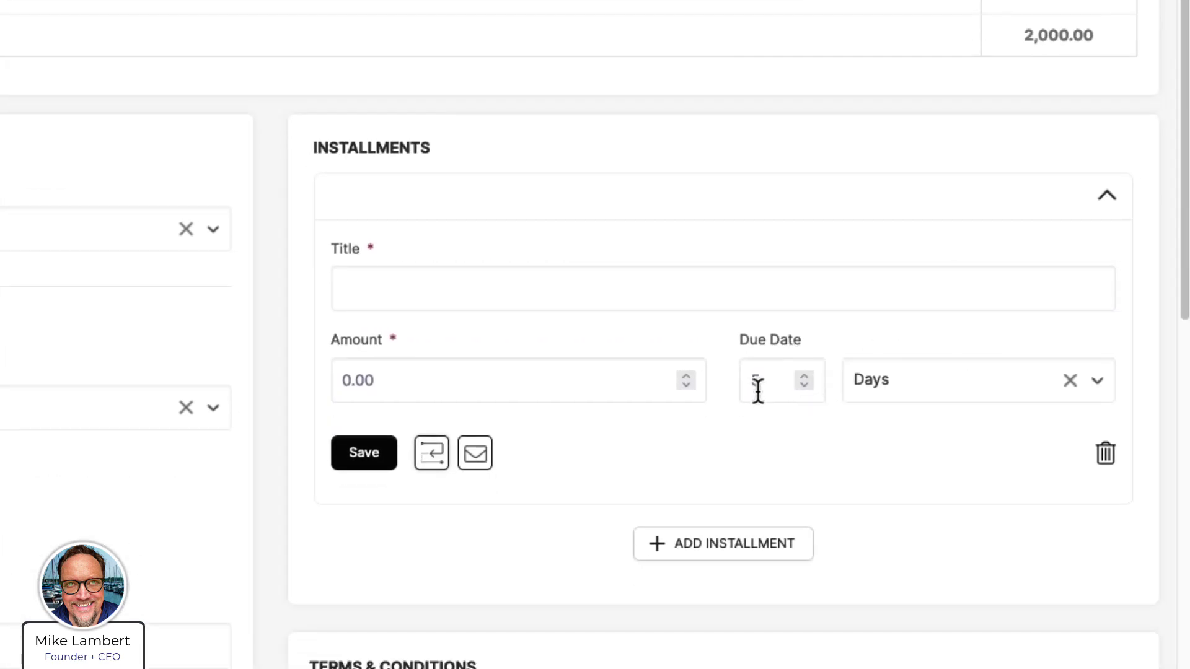
scroll(766, 385, "down", 15)
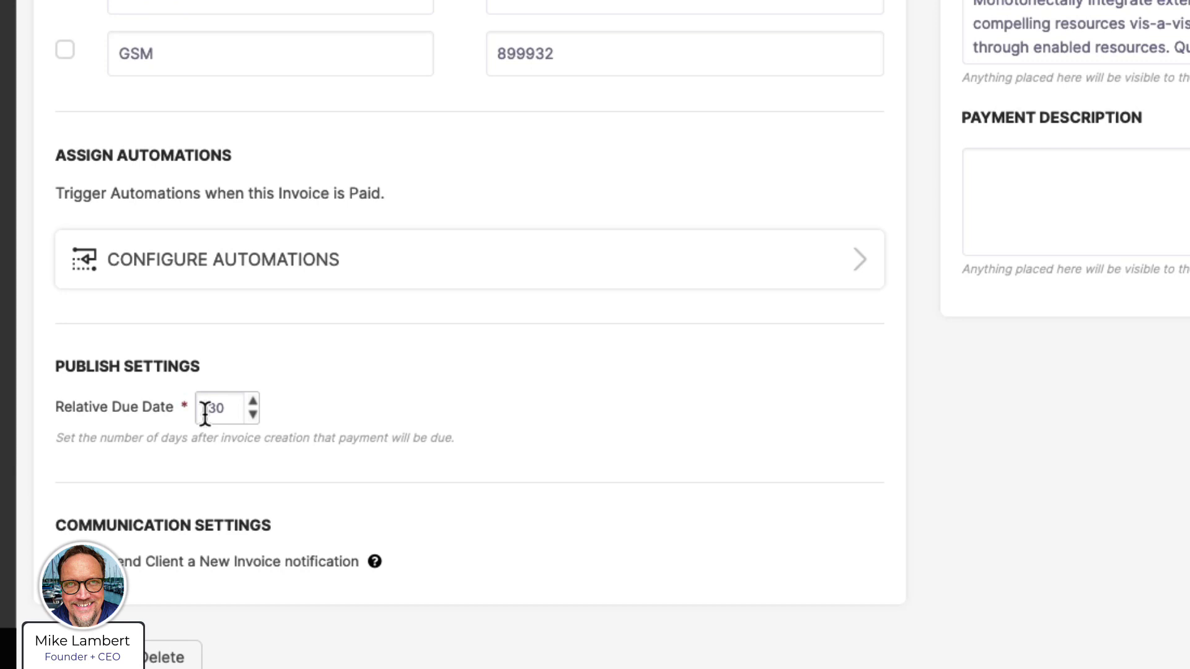
scroll(594, 335, "up", 5)
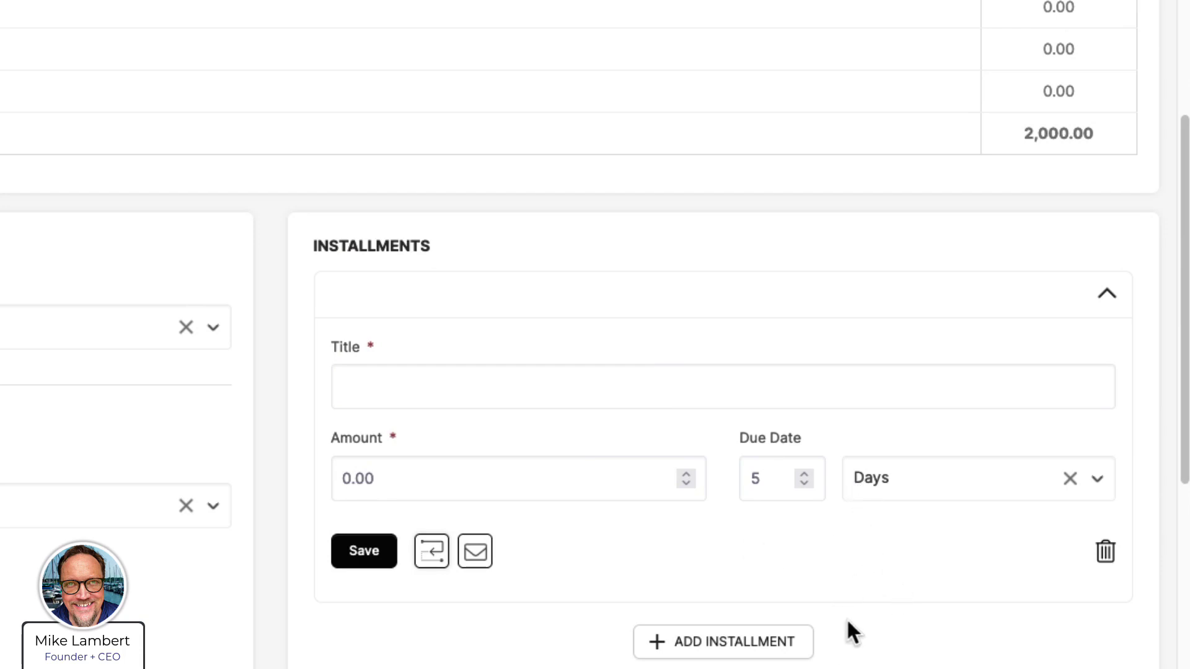
scroll(154, 629, "down", 10)
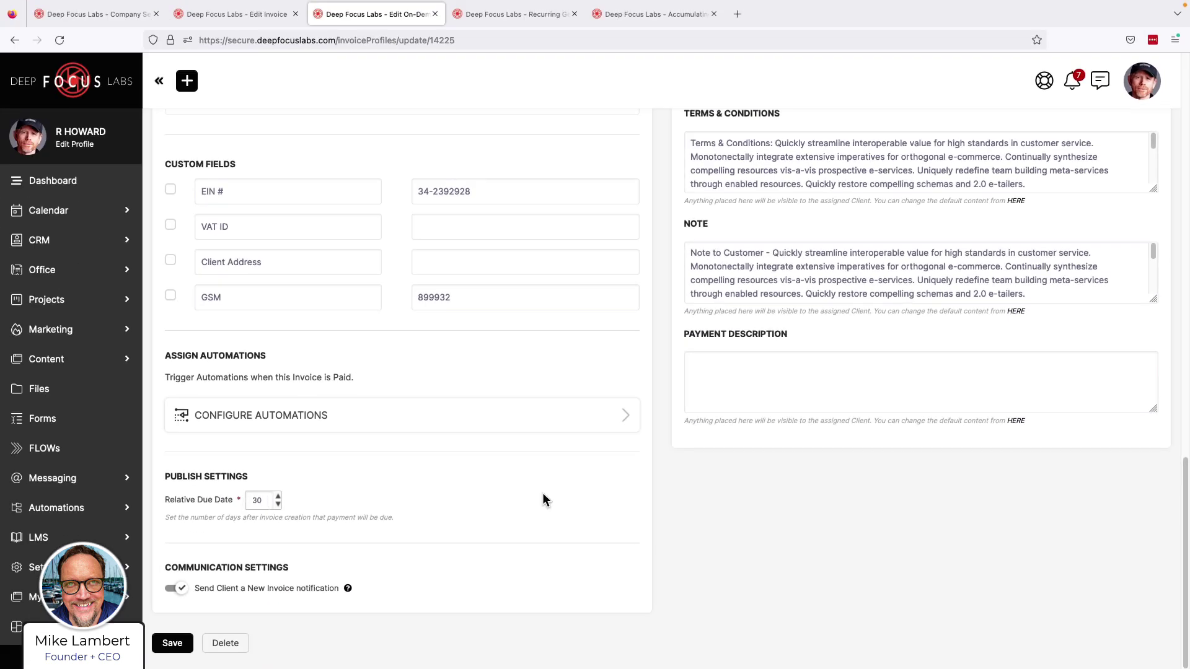
scroll(543, 499, "up", 6)
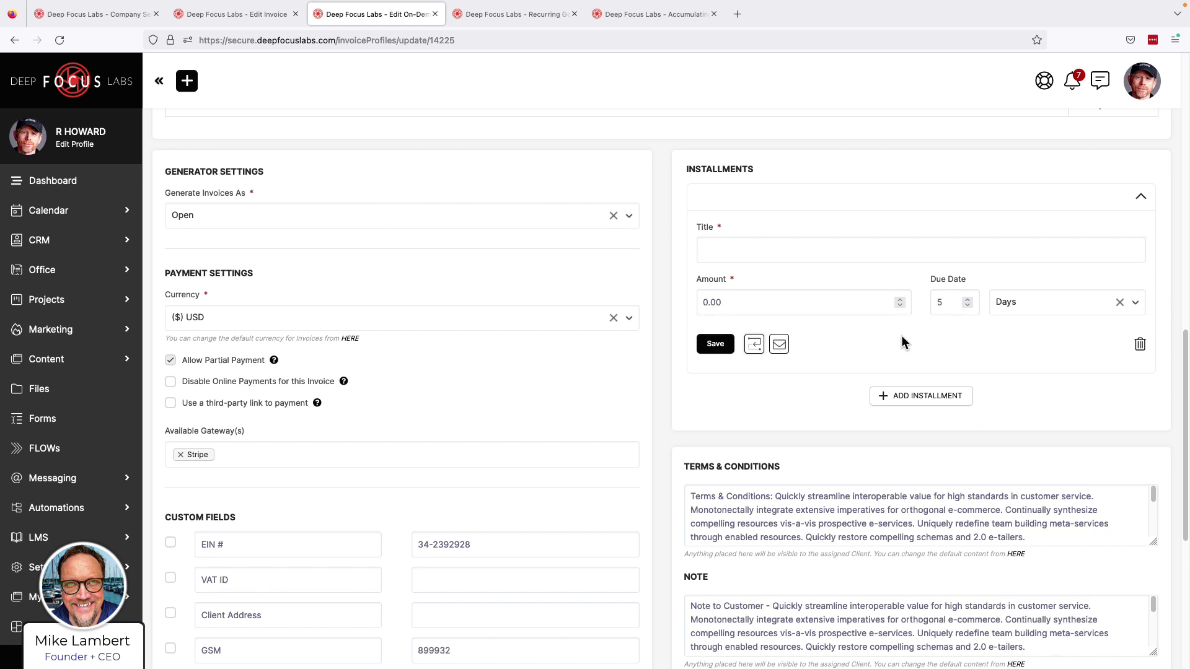
scroll(900, 335, "up", 15)
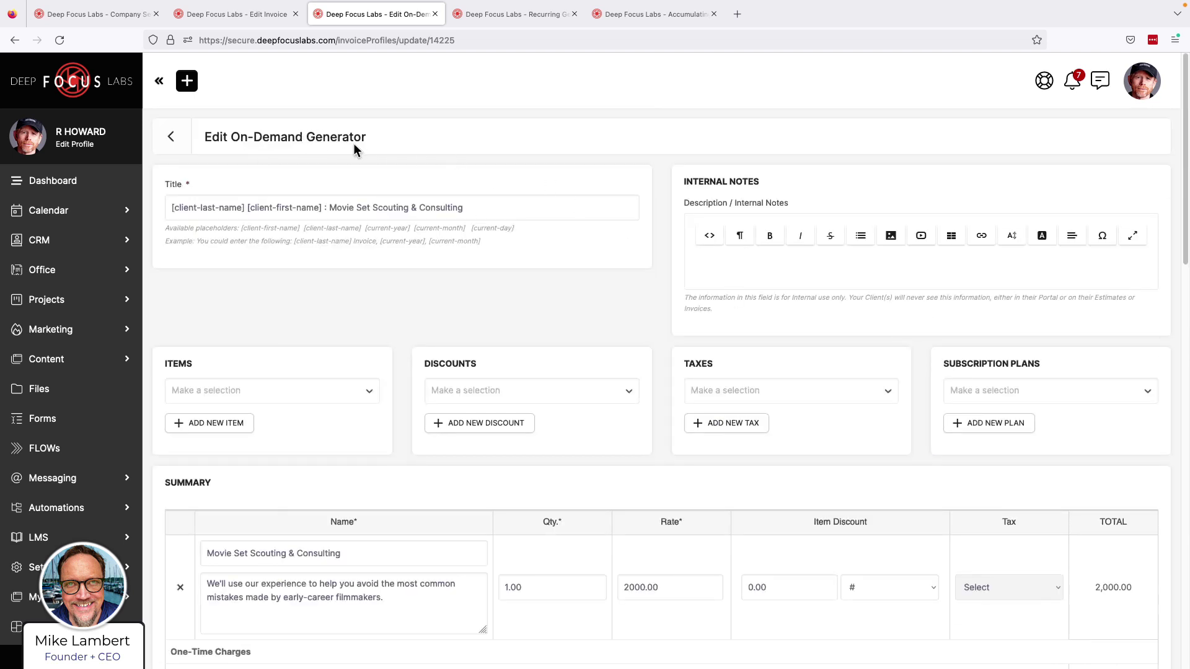
- Leave the open invoice for the invoices list, and go from there to the on-demand generators list
left_click(259, 19)
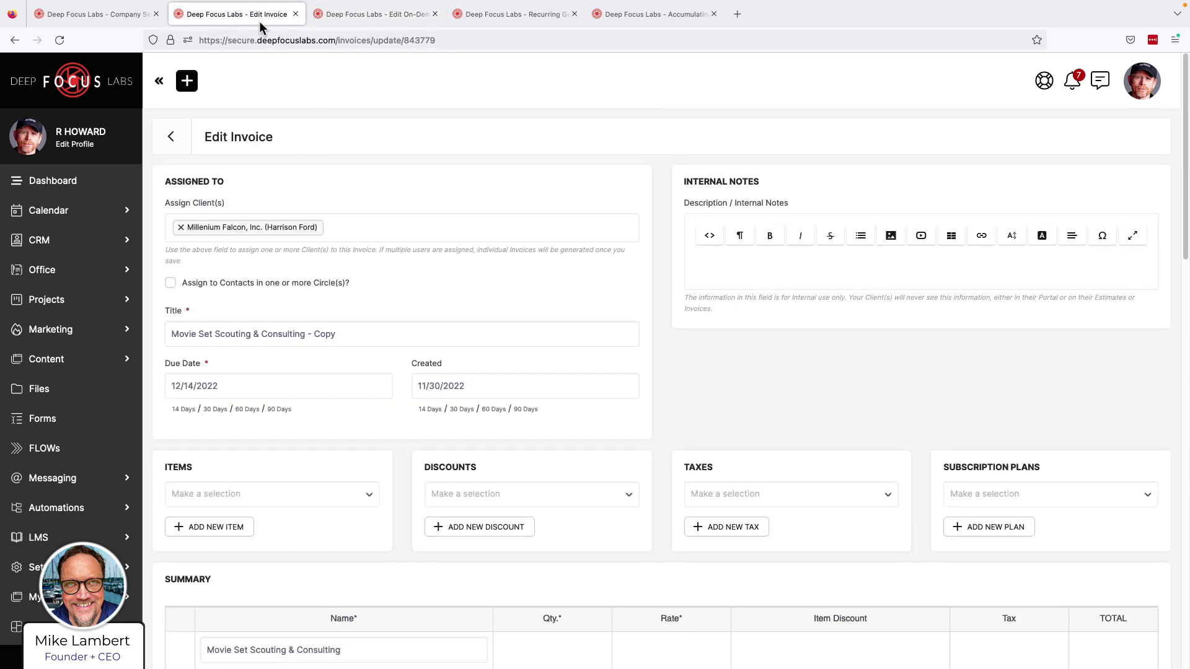
left_click(173, 139)
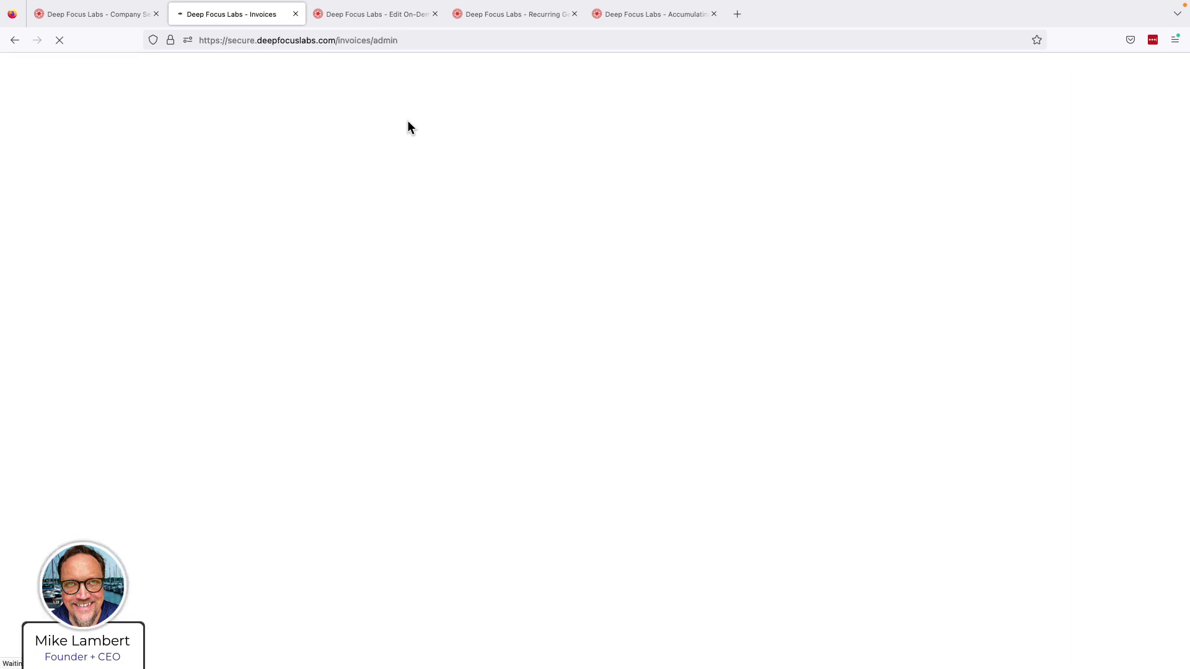
left_click(533, 193)
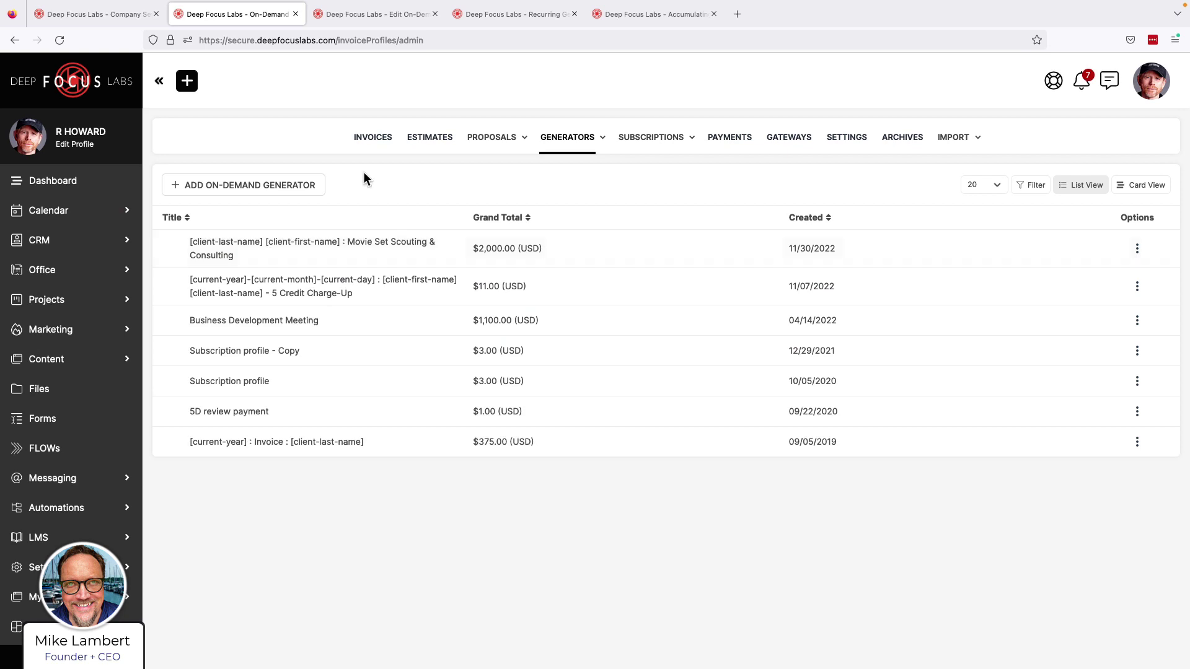
- Return to the on-demand generator, try both reminder types in the installment's reminder settings, and dismiss the settings without saving
left_click(390, 14)
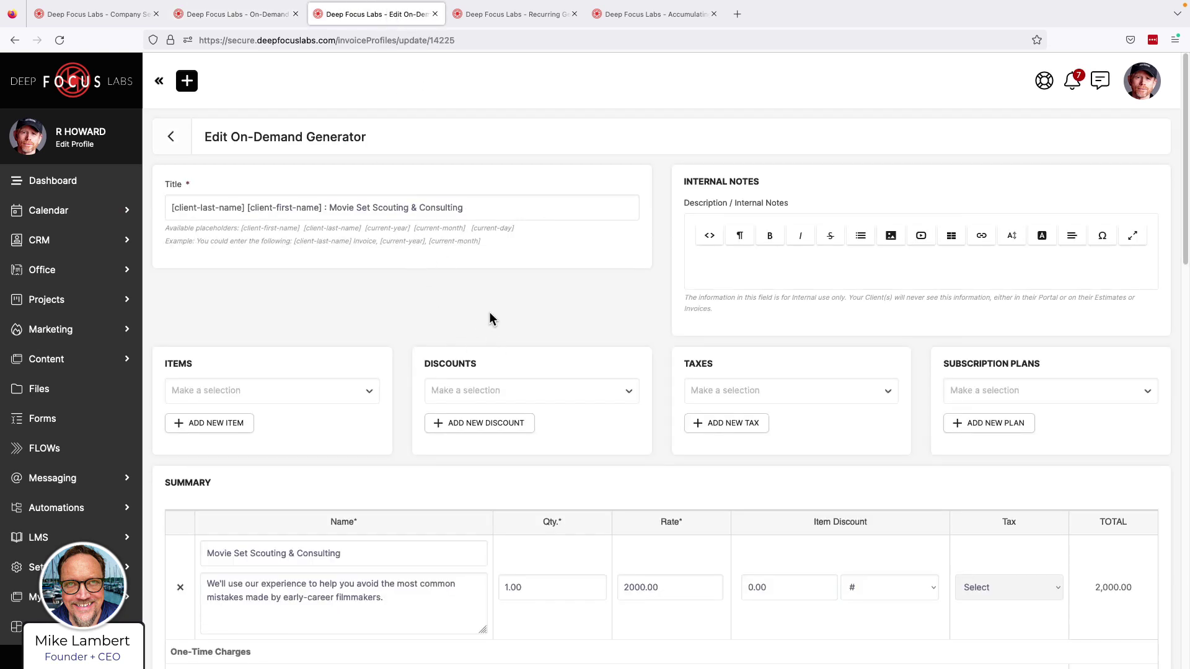
scroll(489, 317, "down", 2)
scroll(489, 316, "up", 2)
scroll(372, 274, "down", 10)
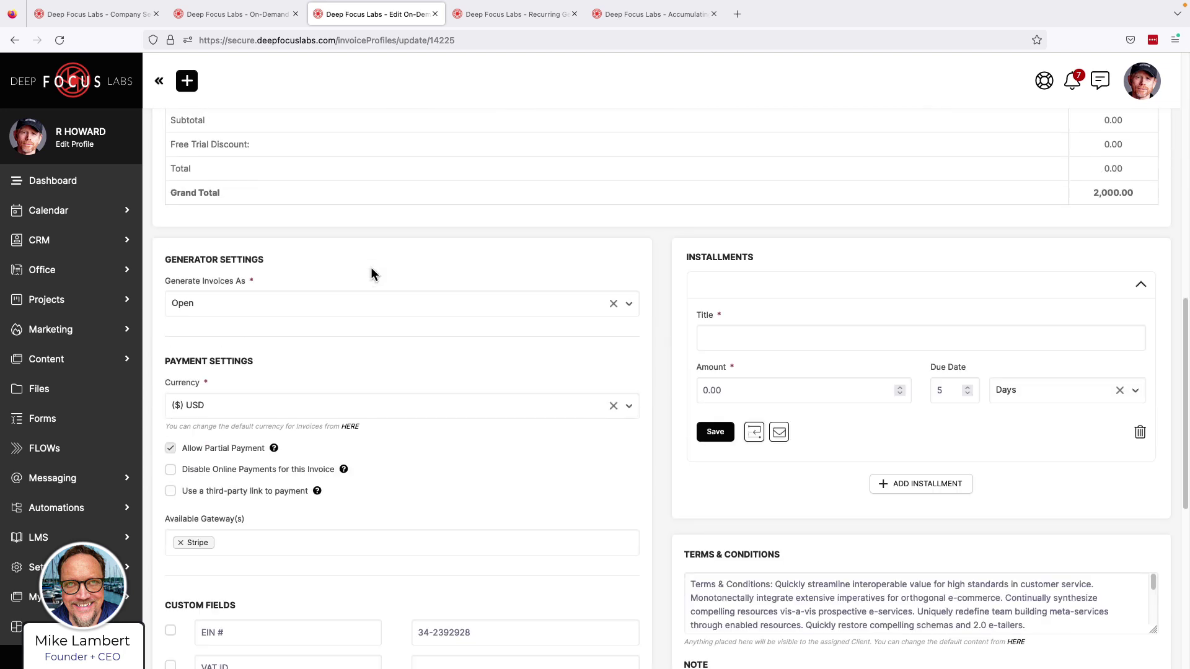
scroll(706, 376, "down", 1)
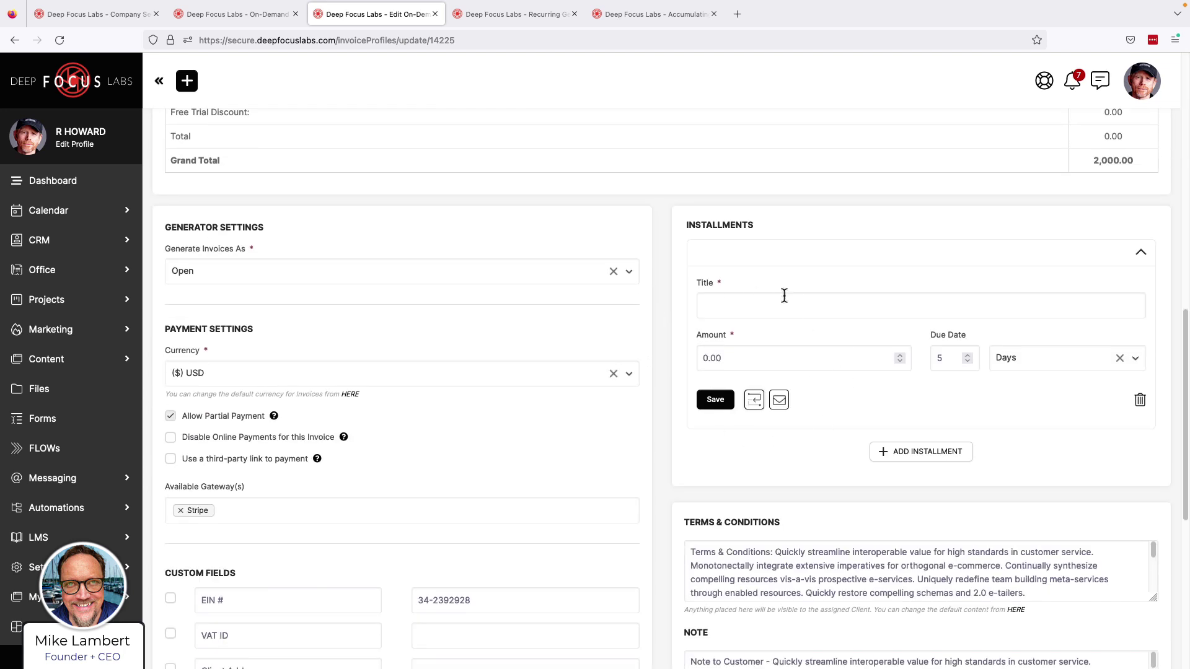
left_click(779, 399)
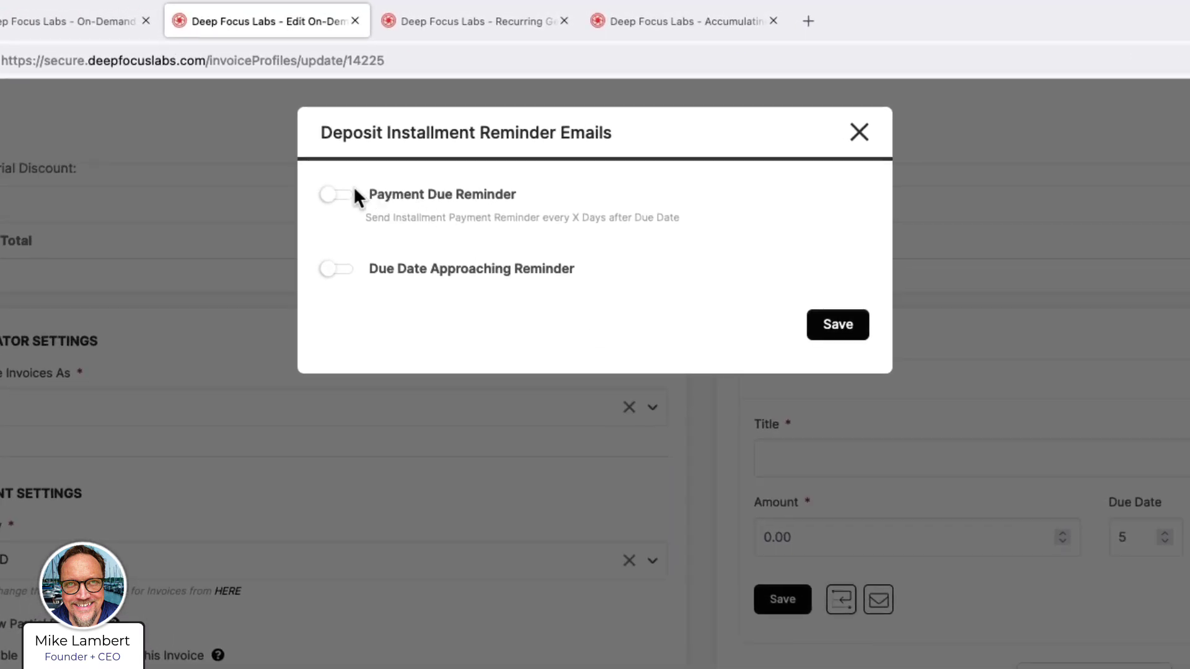
left_click(358, 177)
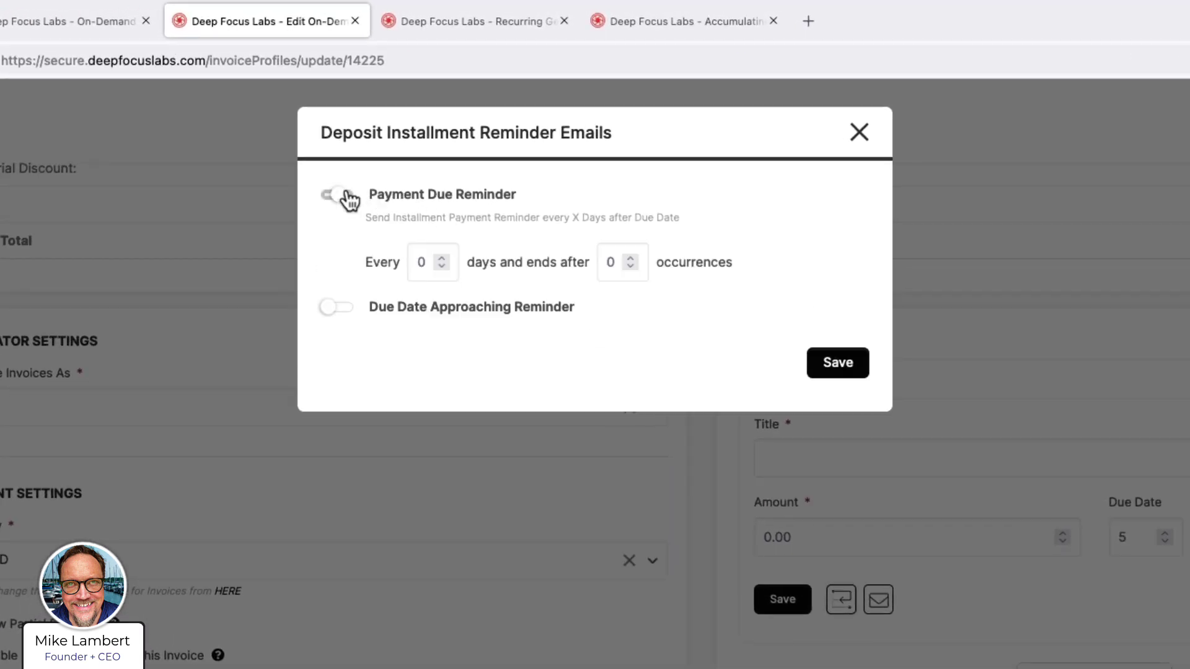
left_click(330, 308)
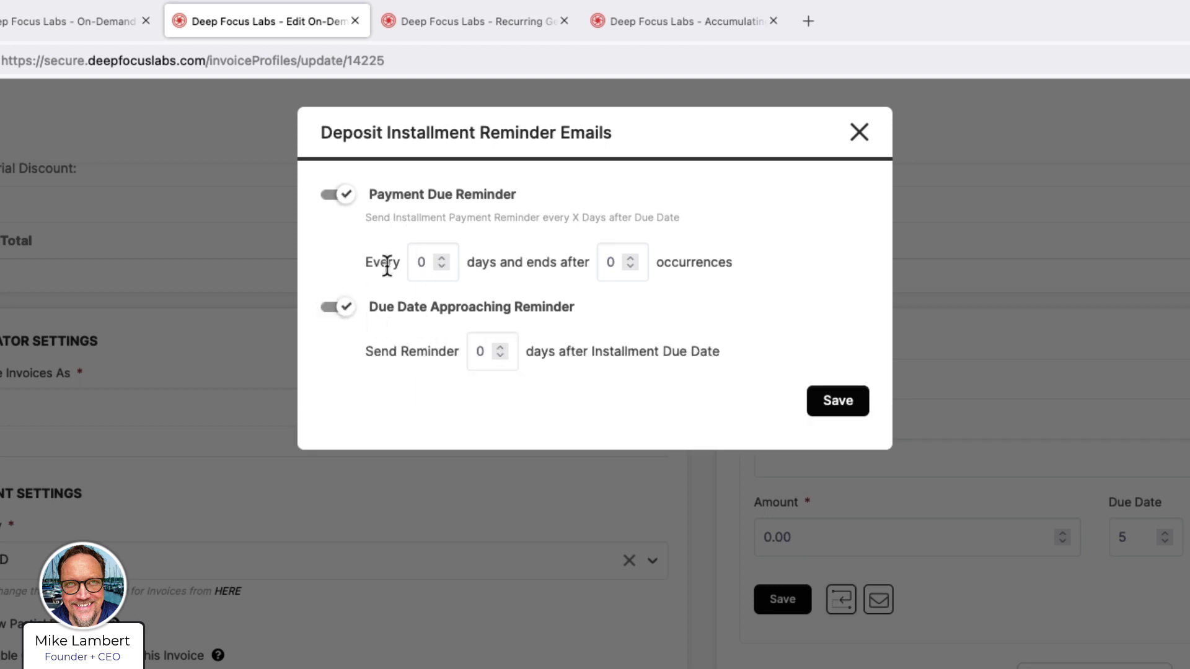
left_click(334, 197)
left_click(331, 270)
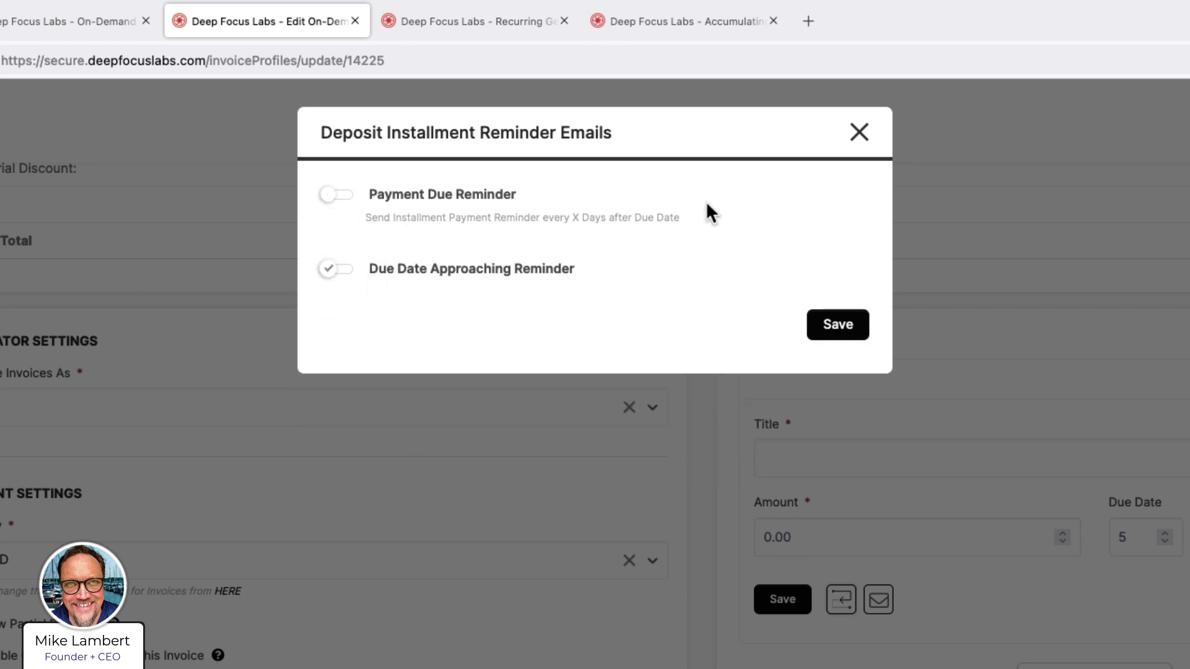
left_click(859, 132)
scroll(378, 545, "down", 10)
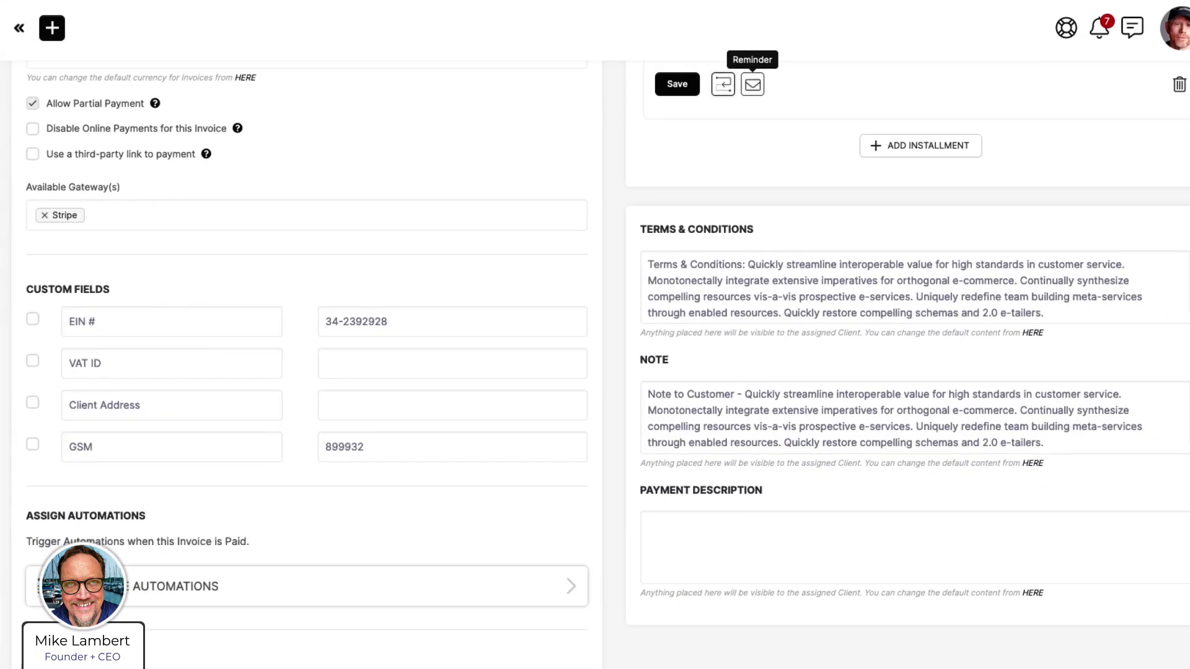
- Switch to the recurring generators list, open the "Director's Club : Yearly Dues" generator for editing and review its recurring and publish settings
scroll(1072, 279, "up", 5)
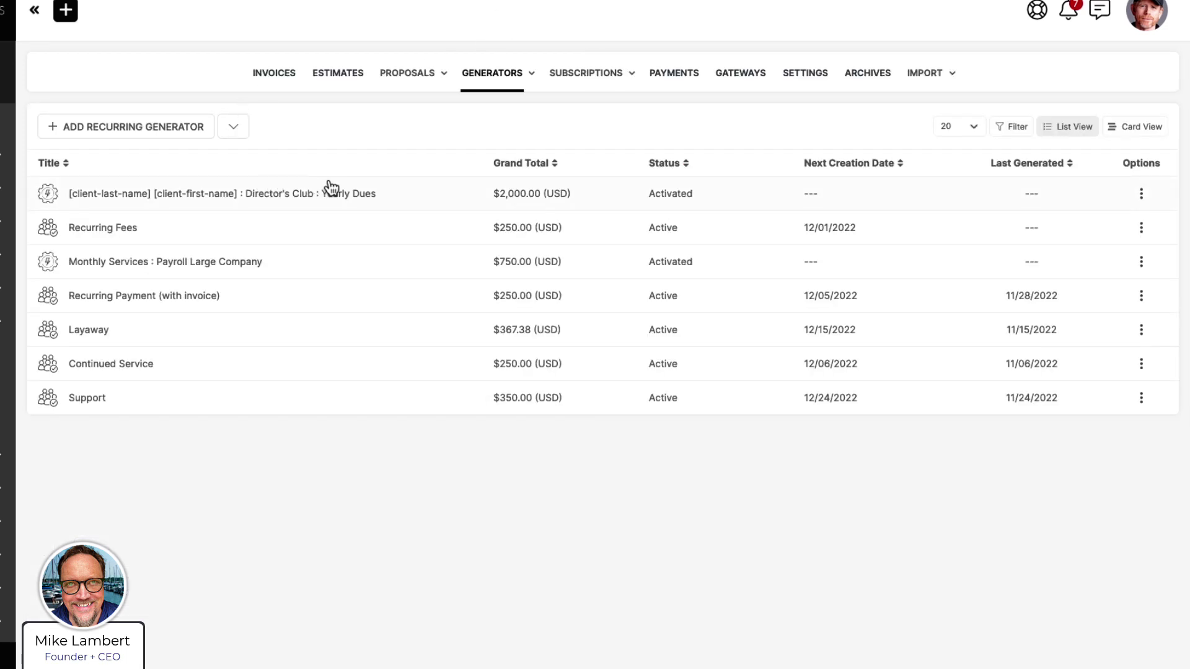
left_click(390, 195)
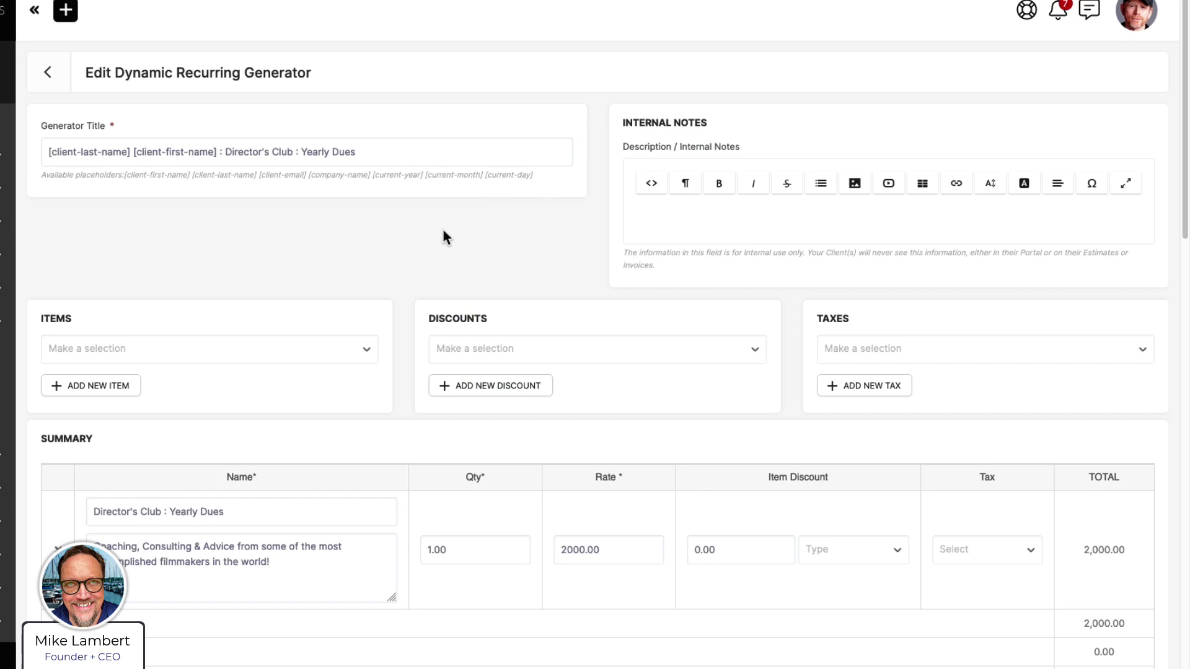
scroll(443, 236, "down", 4)
scroll(444, 236, "down", 4)
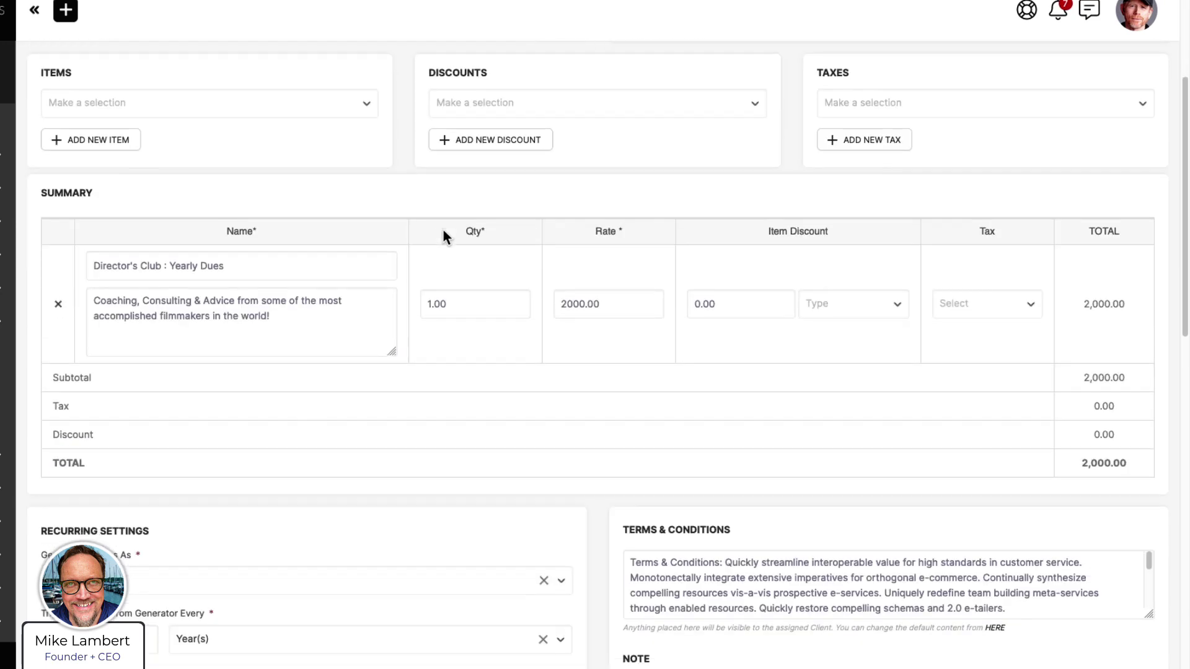
scroll(444, 238, "down", 2)
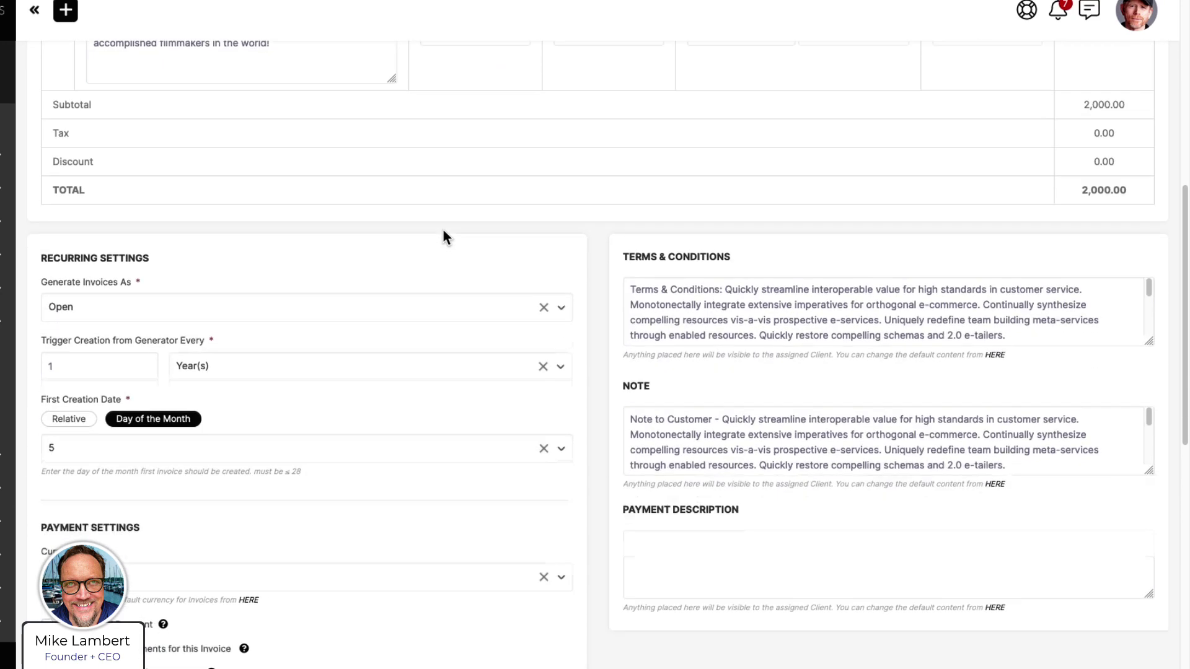
scroll(444, 236, "down", 1)
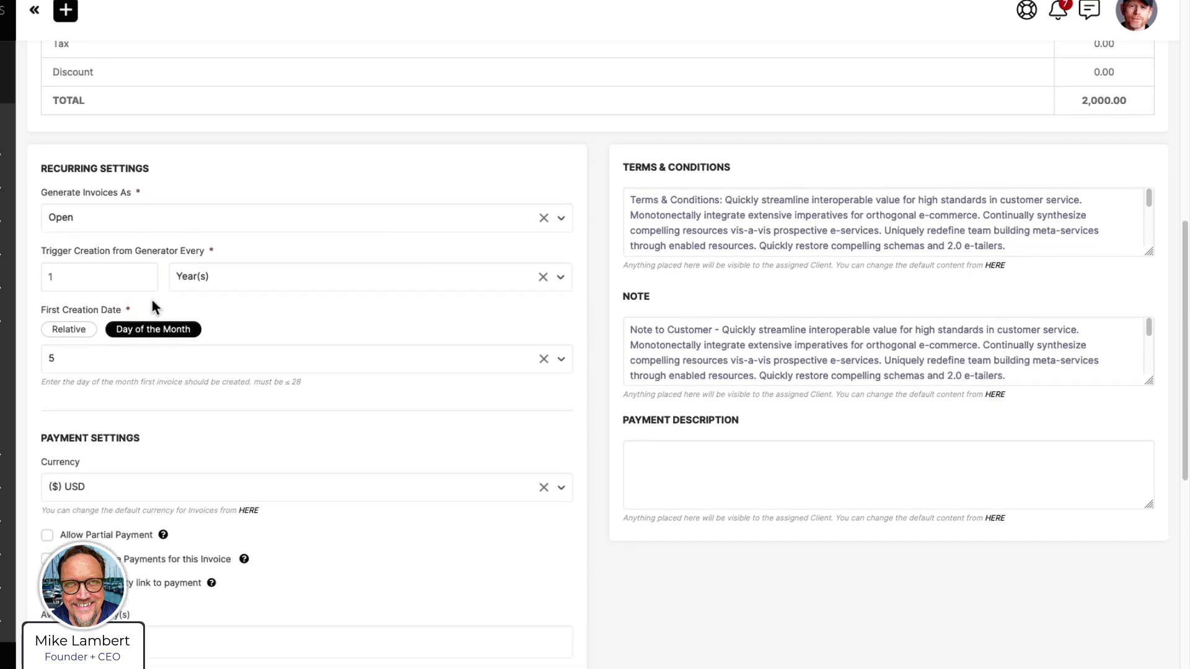
scroll(66, 403, "down", 10)
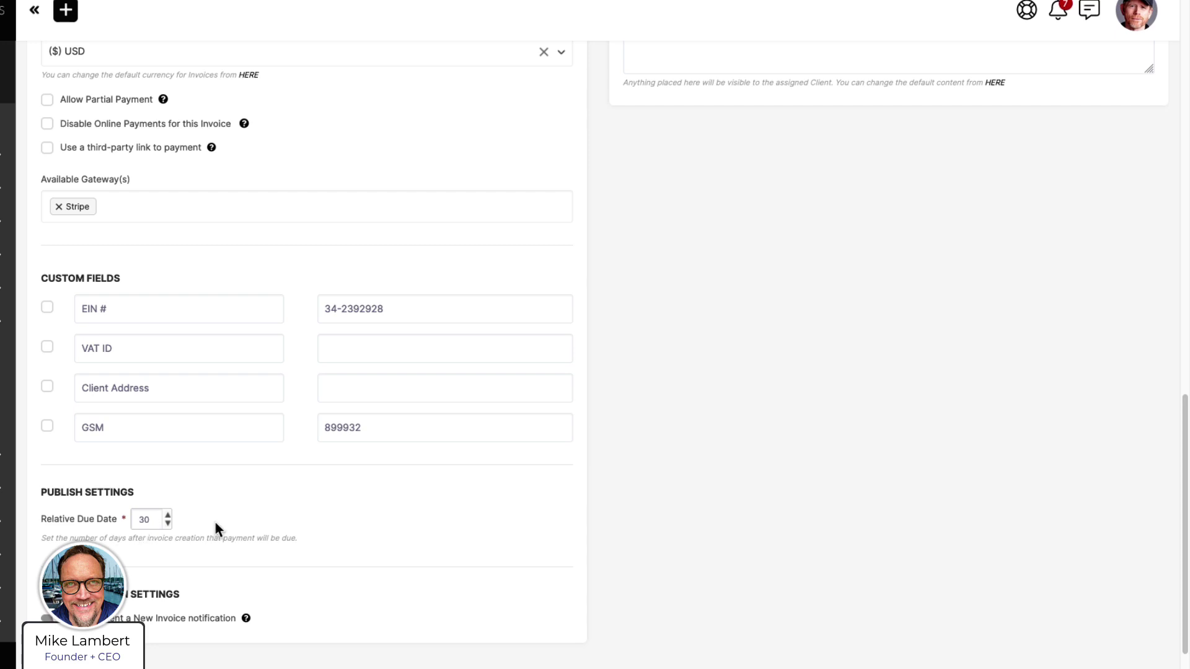
- Allow partial payments on the recurring generator and add a fixed-amount installment
scroll(214, 519, "up", 4)
left_click(114, 363)
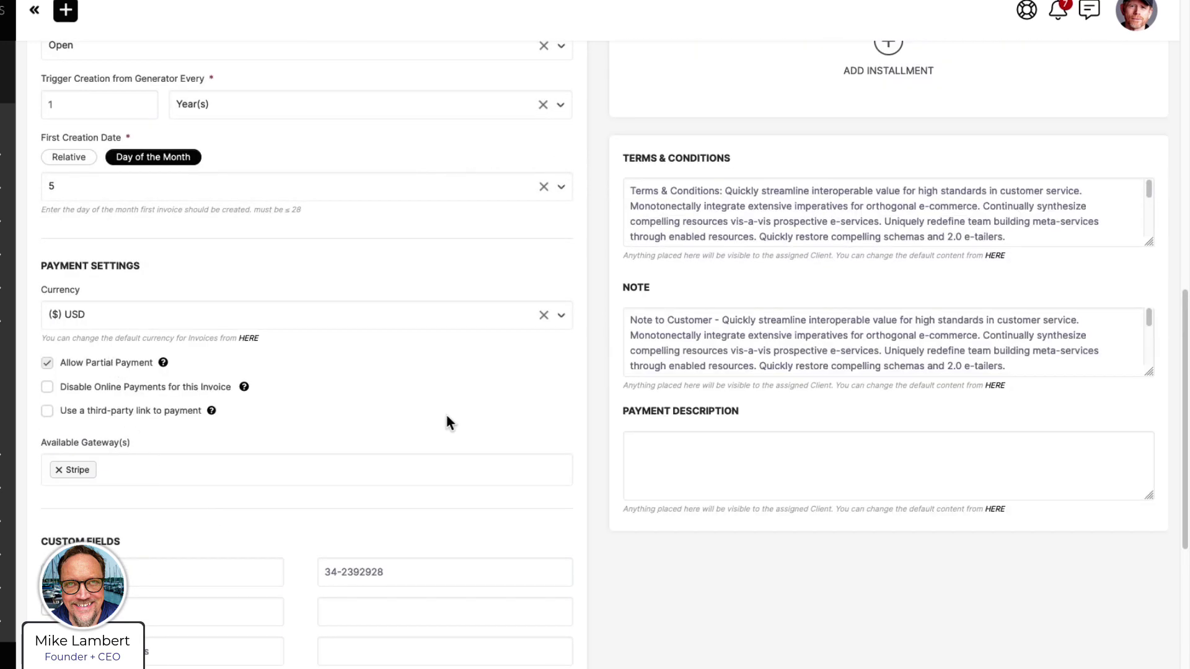
scroll(445, 411, "up", 4)
left_click(891, 299)
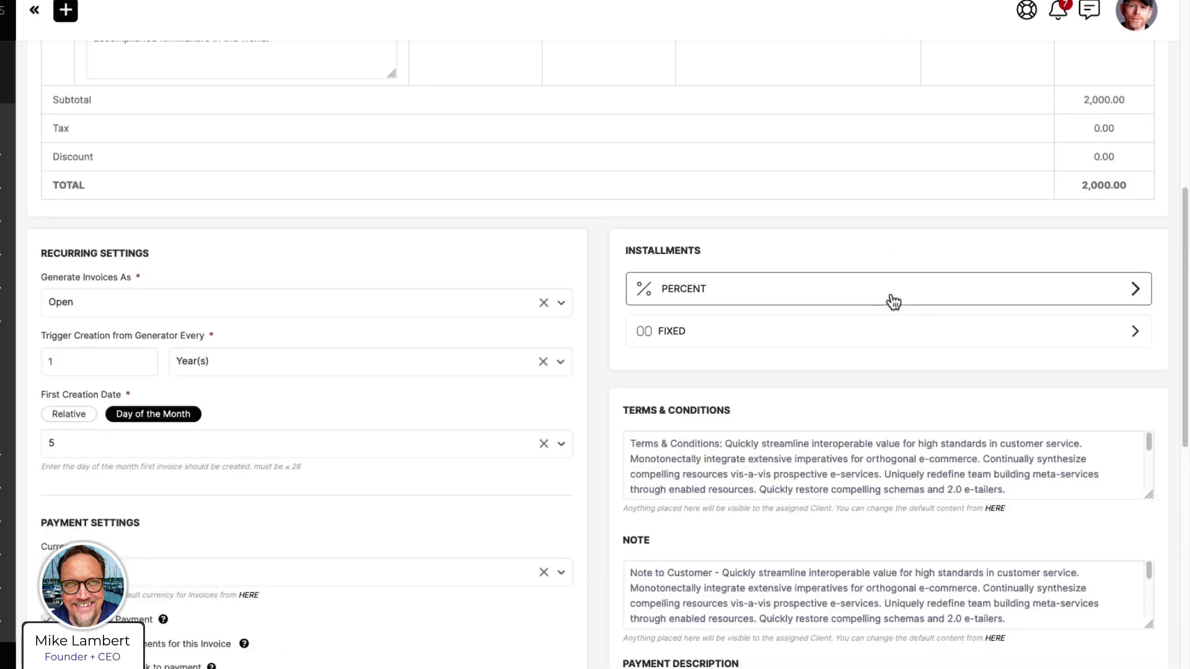
left_click(811, 325)
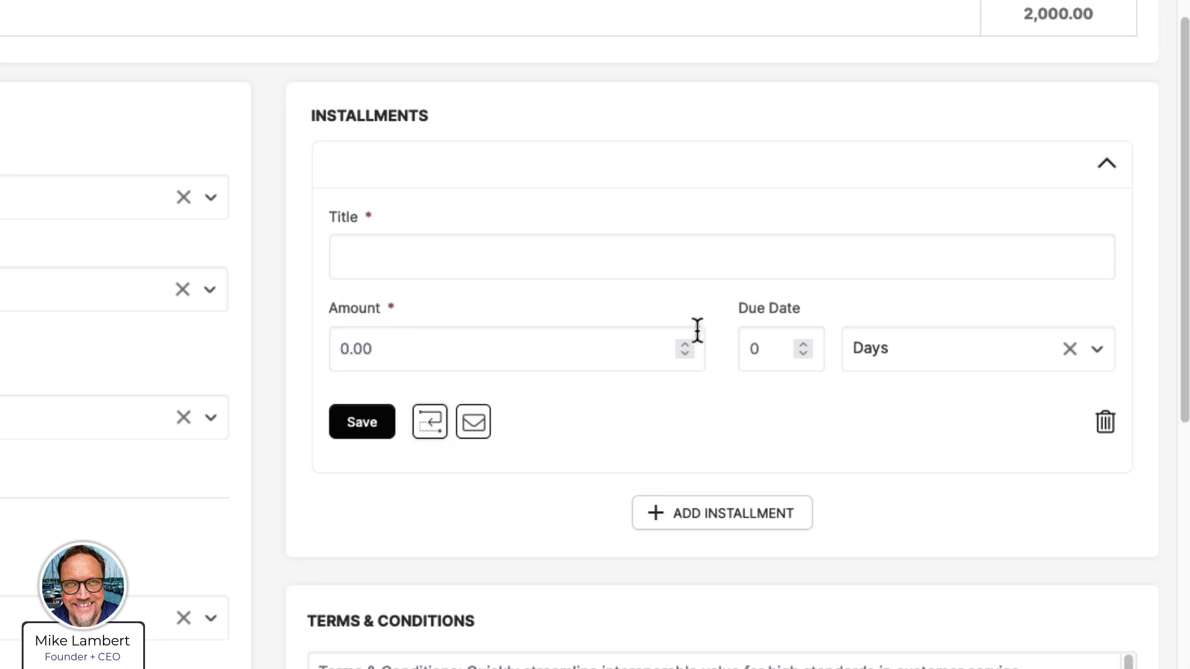
- Set the recurring generator's Relative Due Date to 180 days in the publish settings
left_click(762, 344)
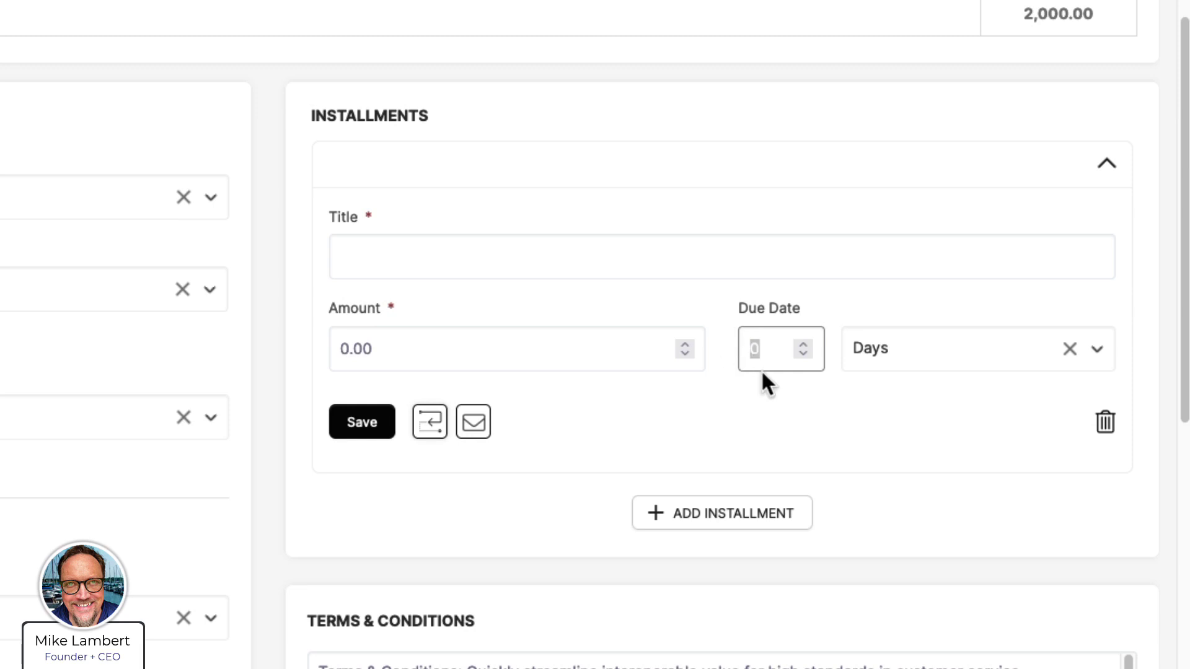
left_click(760, 370)
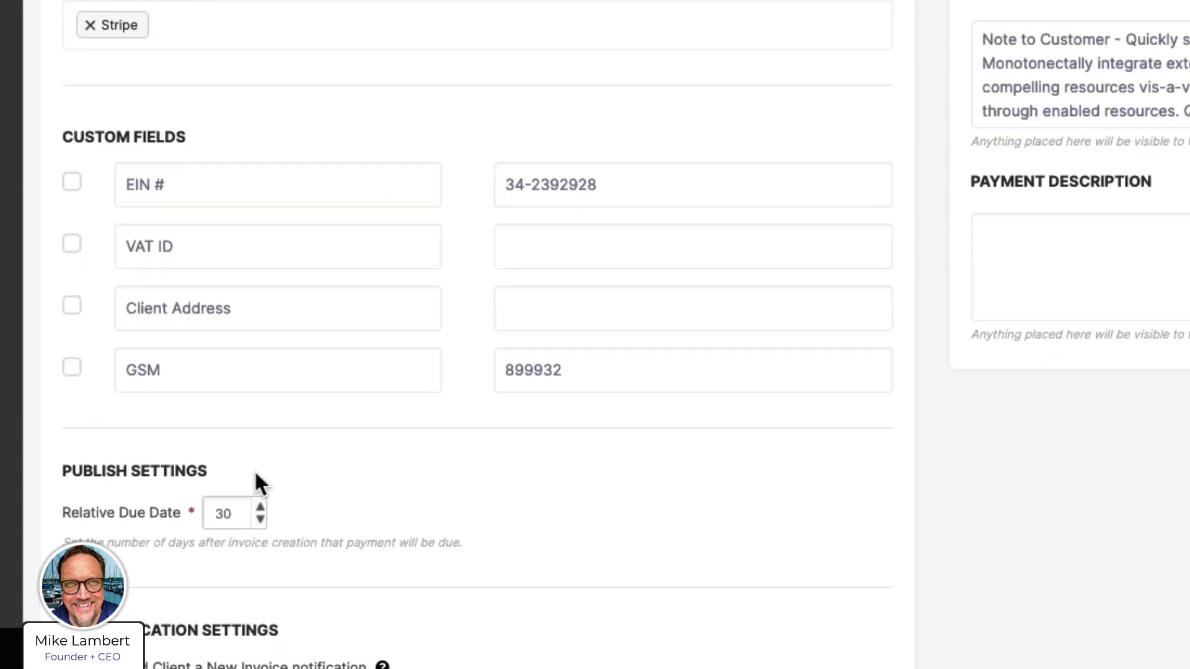
left_click(221, 515)
type("180")
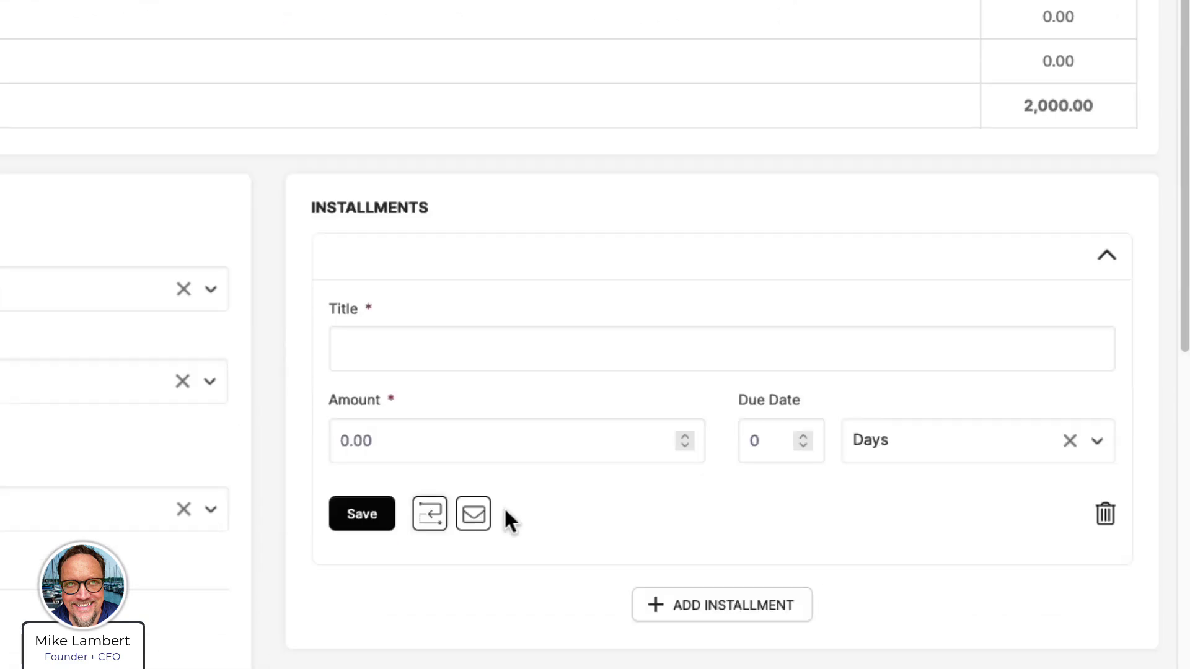
- Fill in the installment with title "30 Day Payment", amount 500 and a due date of 30 days, and save it
left_click(742, 445)
type("30")
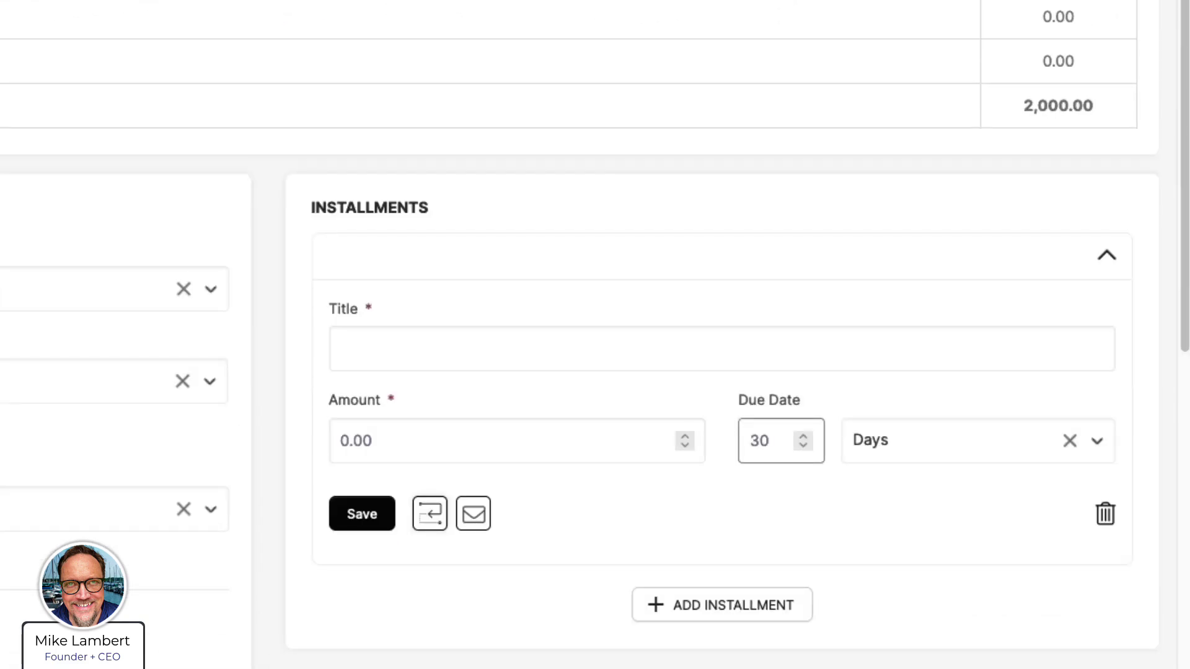
left_click(720, 520)
left_click(427, 353)
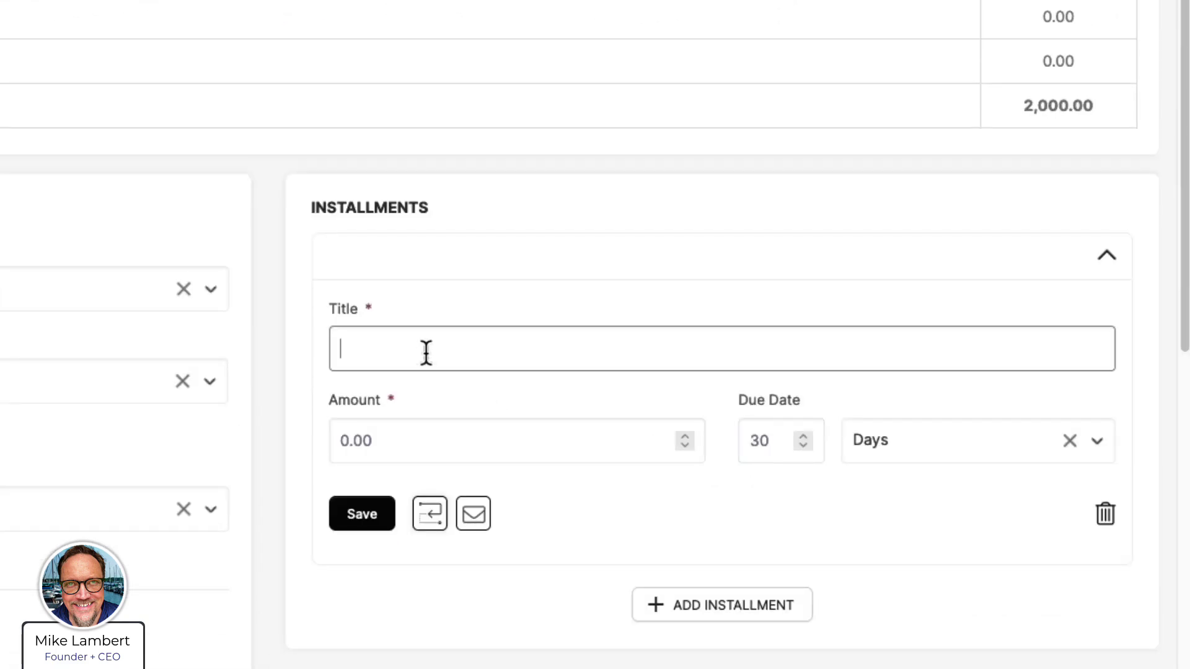
type("30 Day Payment")
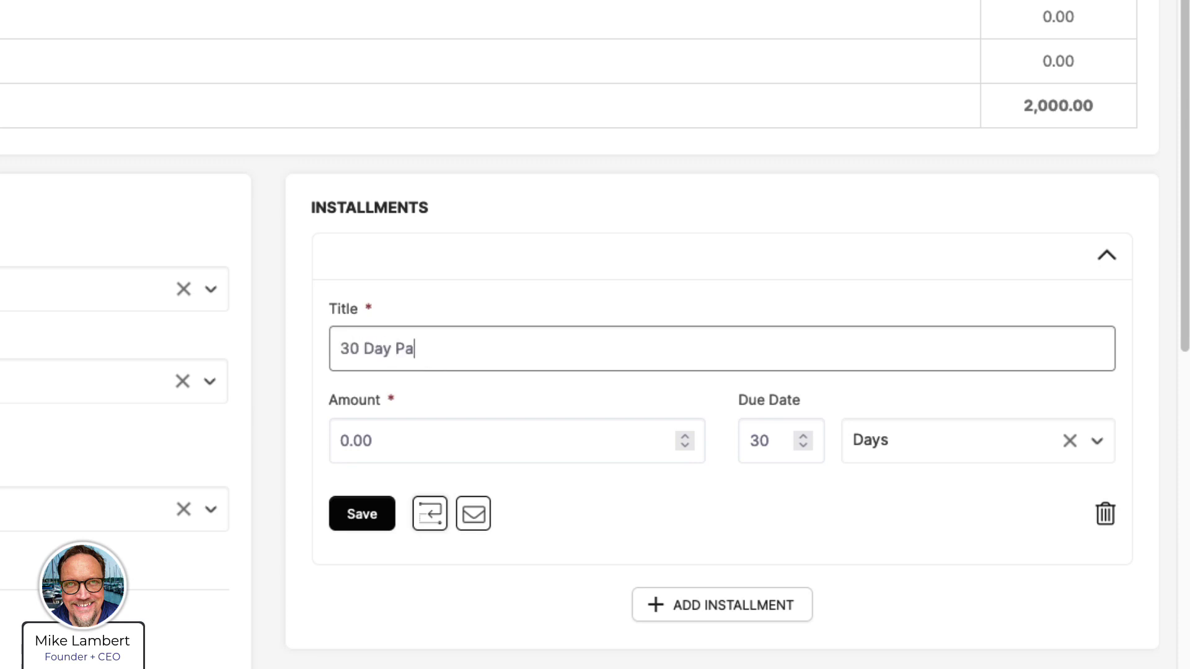
key("Tab")
type("500")
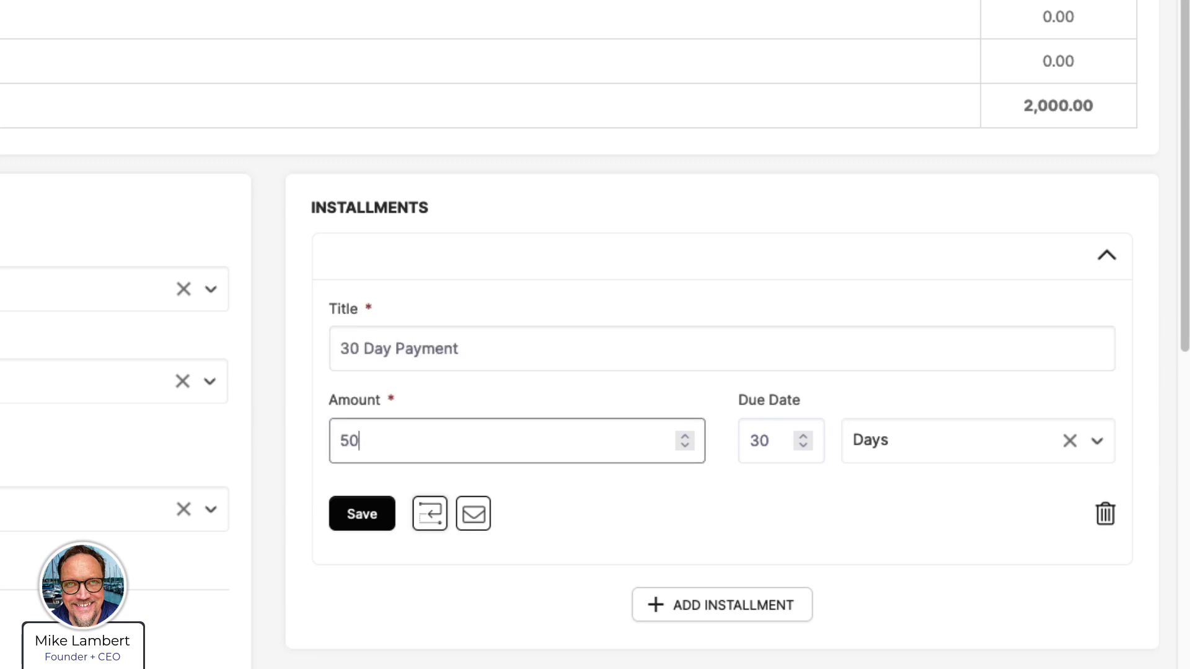
left_click(359, 509)
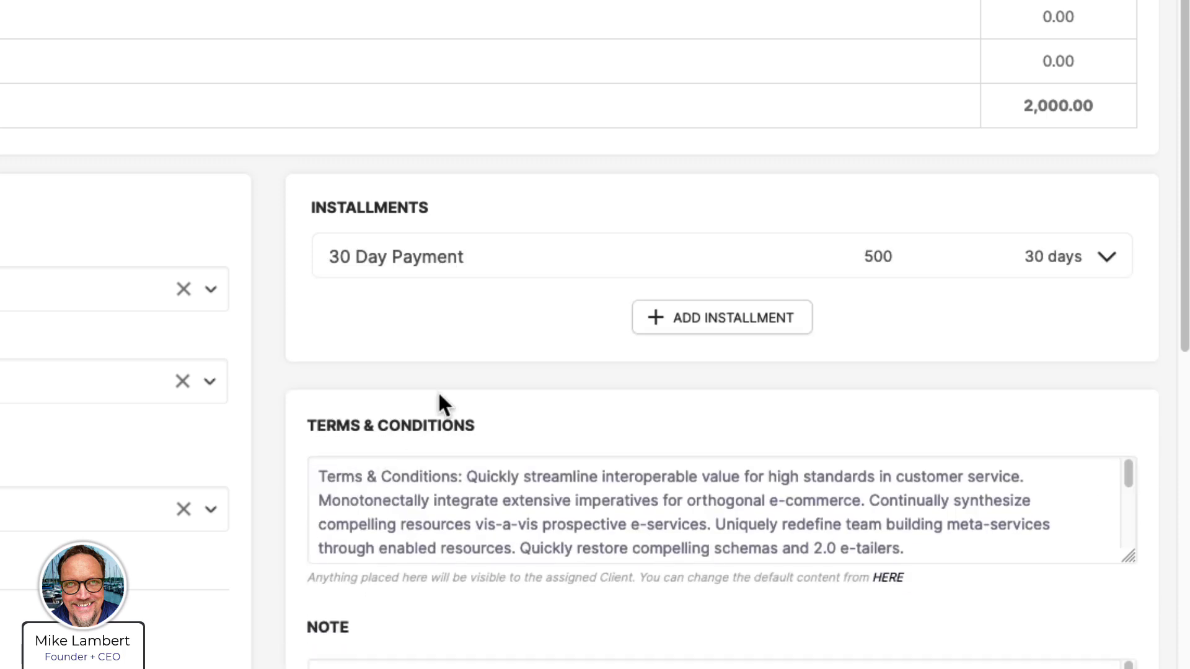
- Add another blank installment to the recurring generator and review its publish, recurring and payment settings
left_click(694, 327)
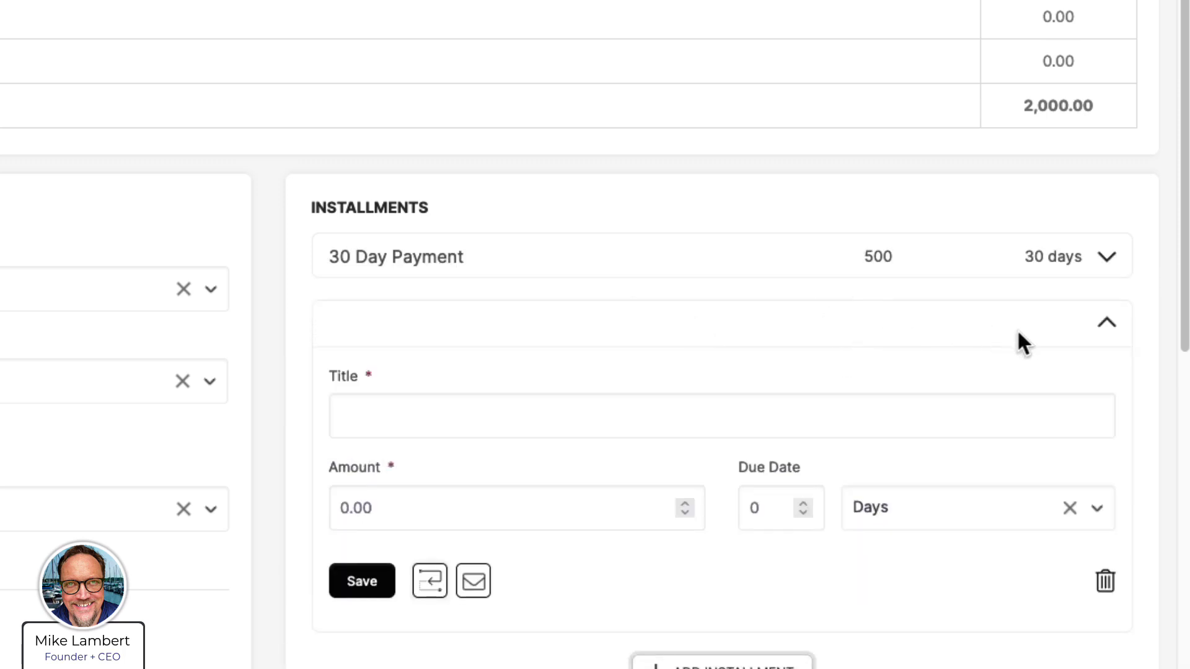
scroll(552, 353, "down", 1)
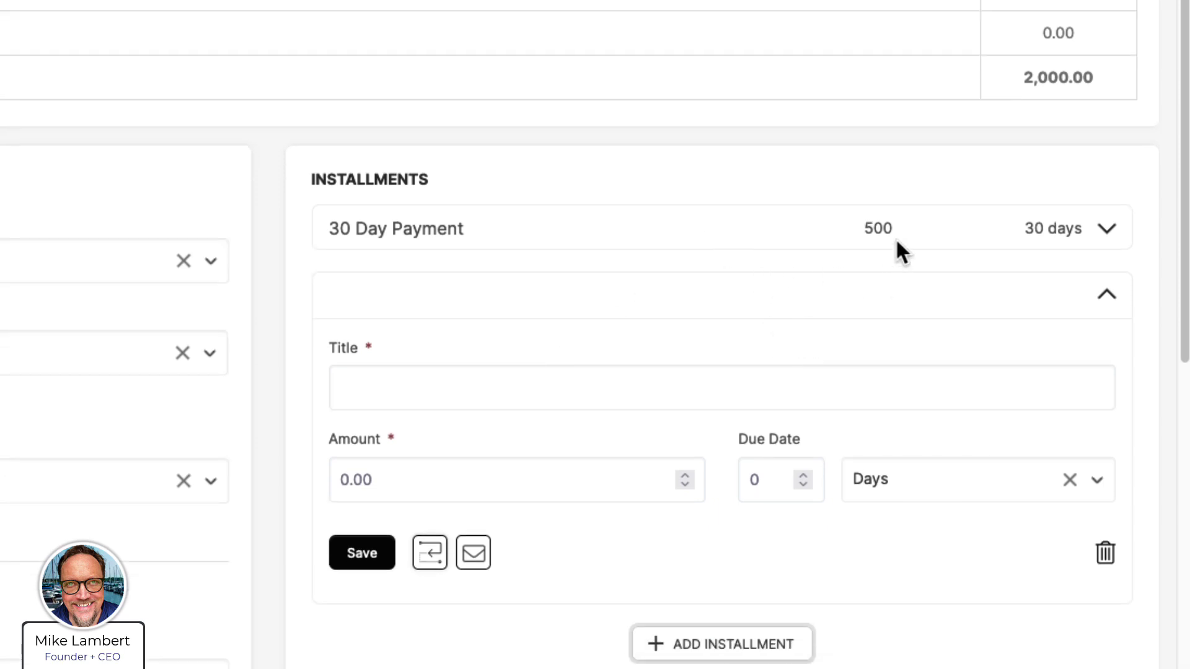
scroll(592, 384, "down", 10)
scroll(462, 467, "down", 3)
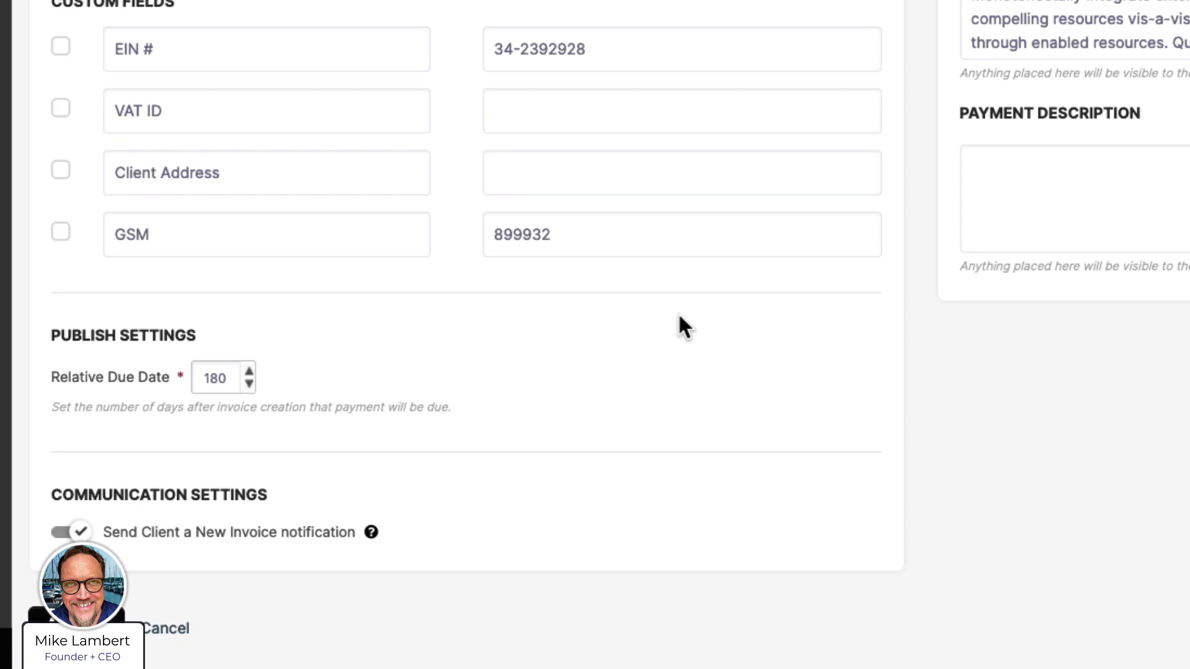
scroll(679, 316, "up", 10)
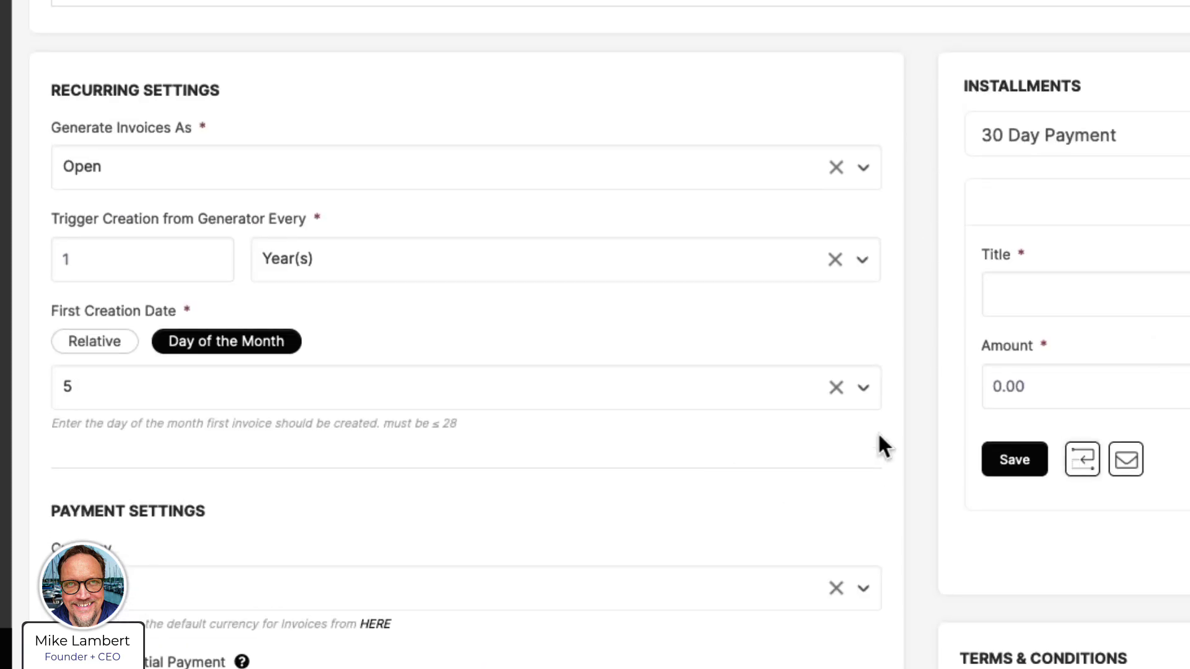
scroll(991, 266, "up", 3)
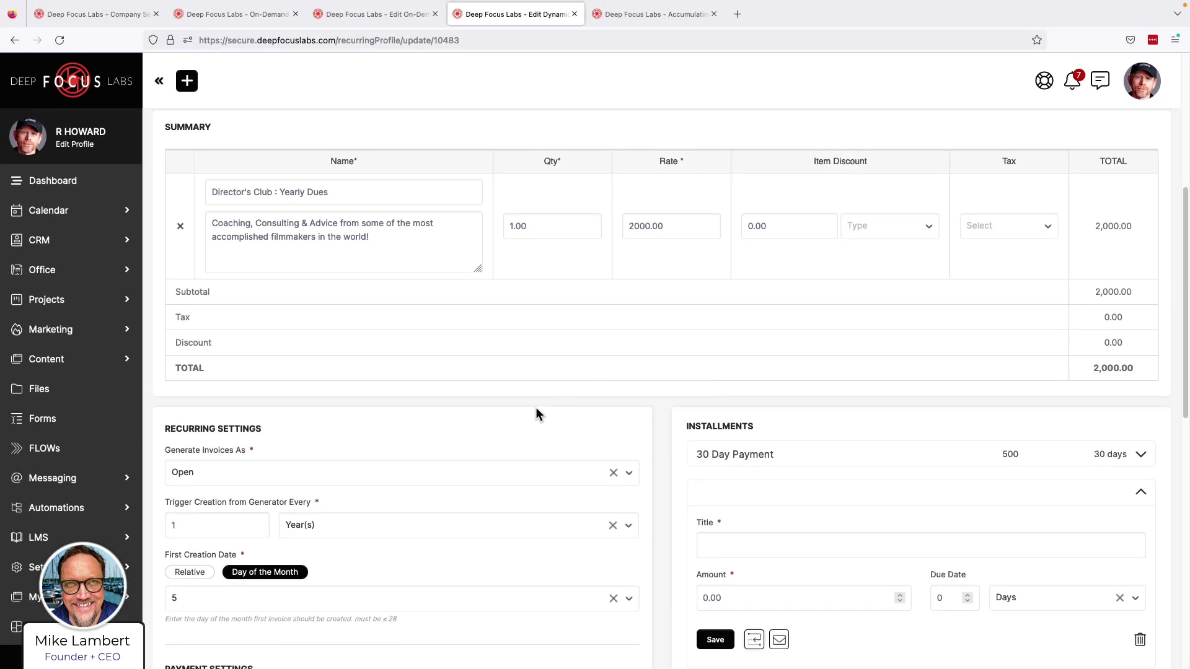
scroll(536, 407, "down", 1)
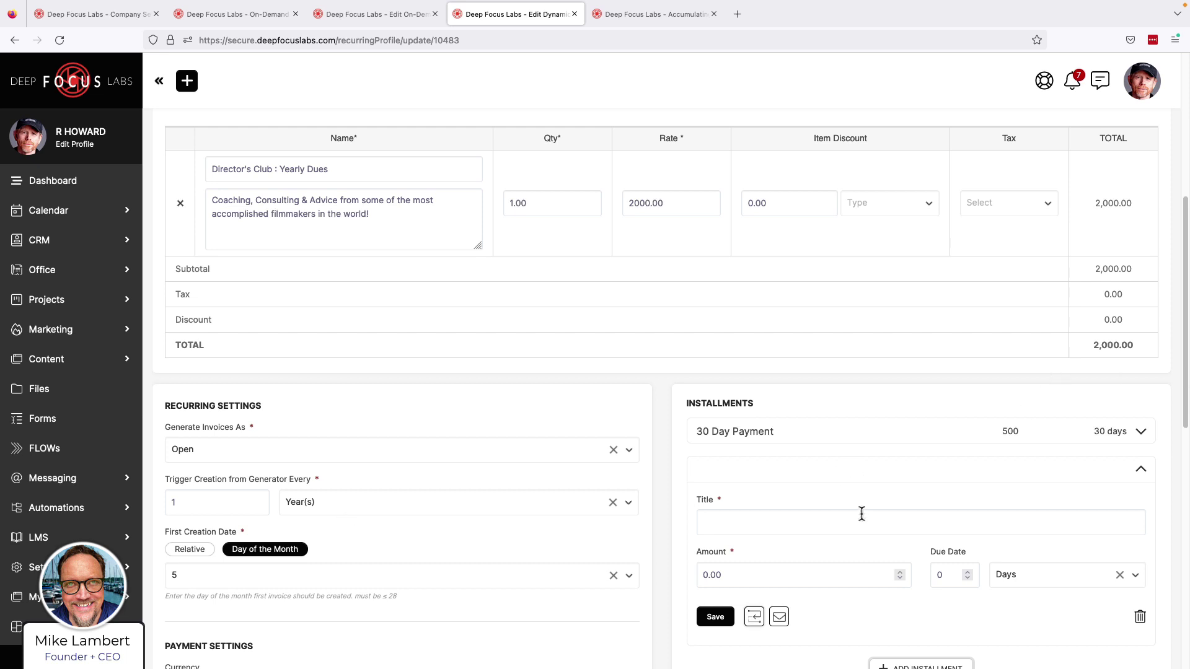
scroll(902, 504, "down", 4)
scroll(901, 504, "up", 1)
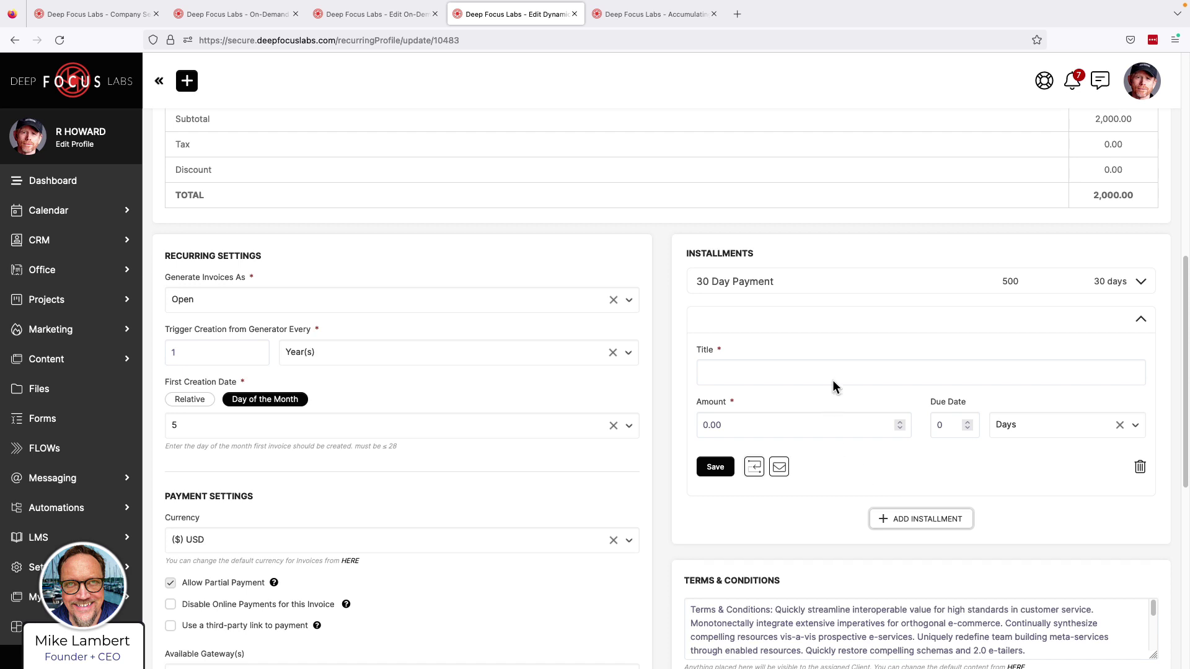
scroll(801, 326, "up", 5)
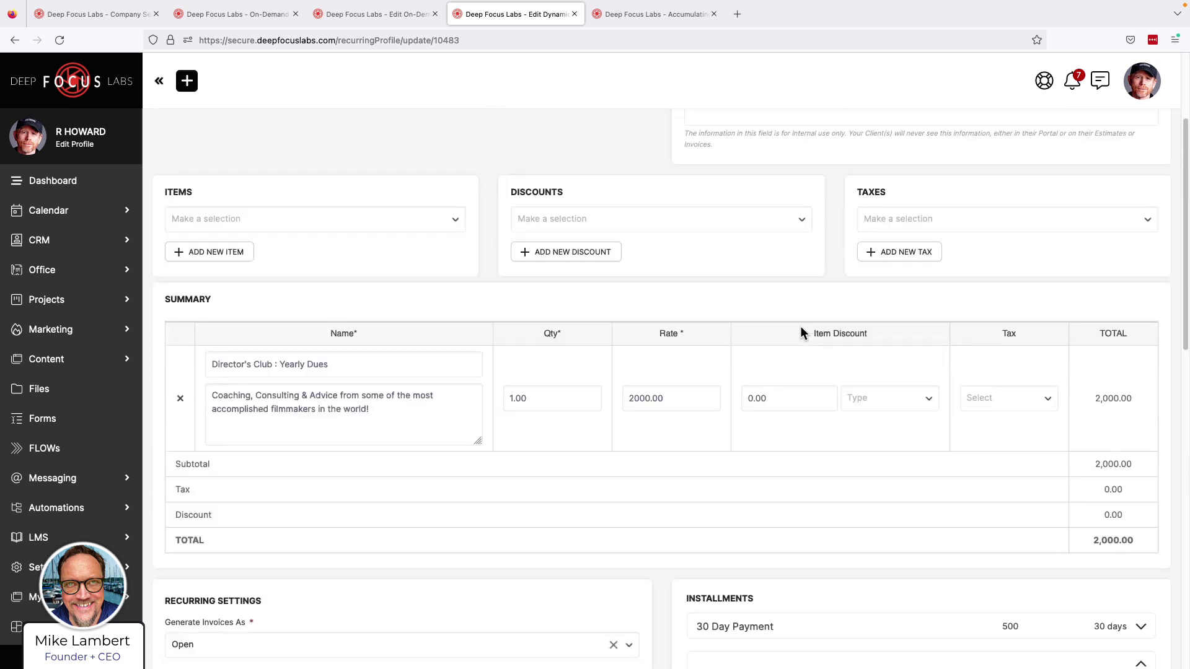
- Switch to the accumulating generators and open "Monthly Legal Services - Standard [client-first-name] [client-last-name]" for editing to review its settings
left_click(681, 8)
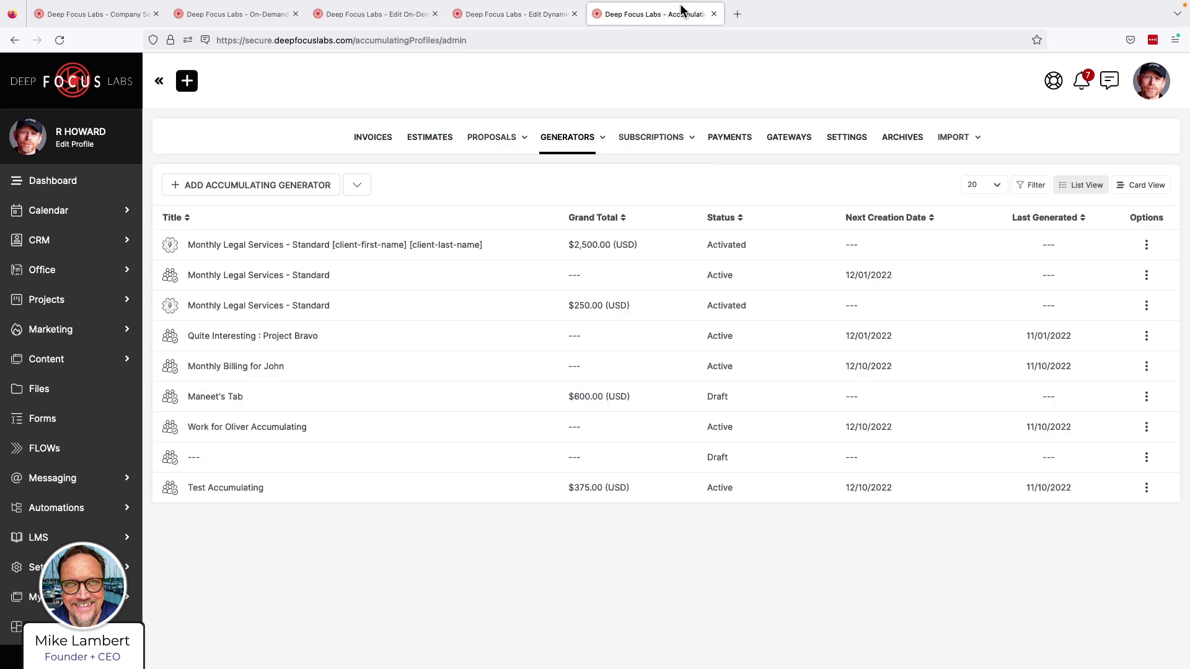
left_click(476, 253)
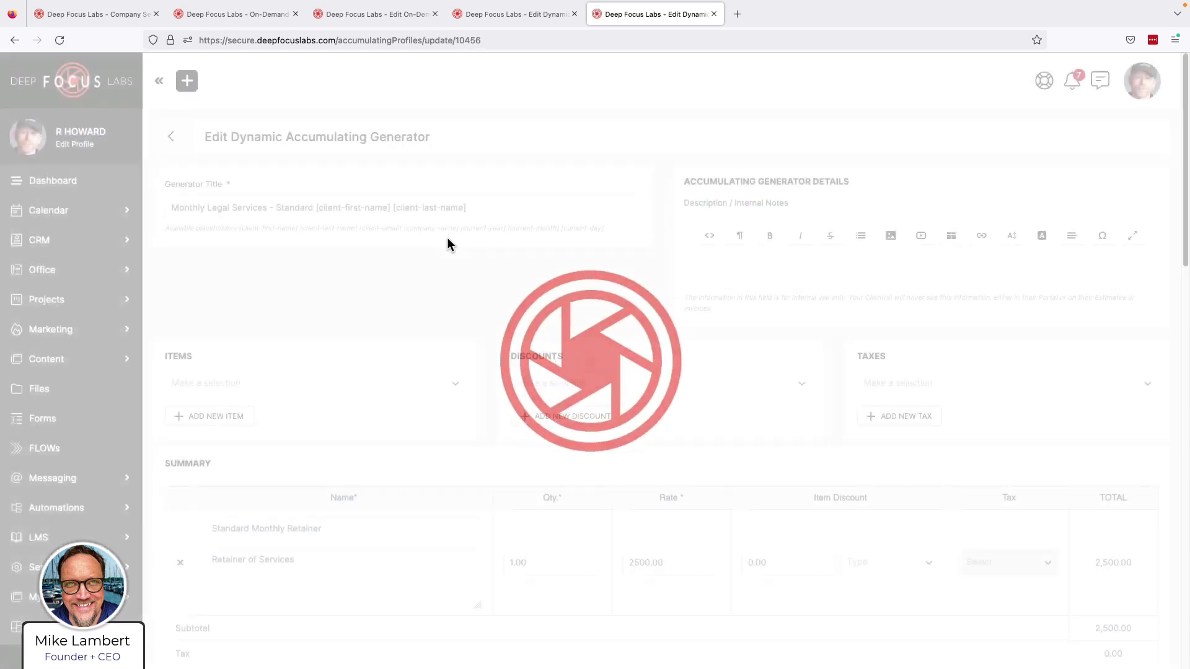
scroll(474, 305, "down", 8)
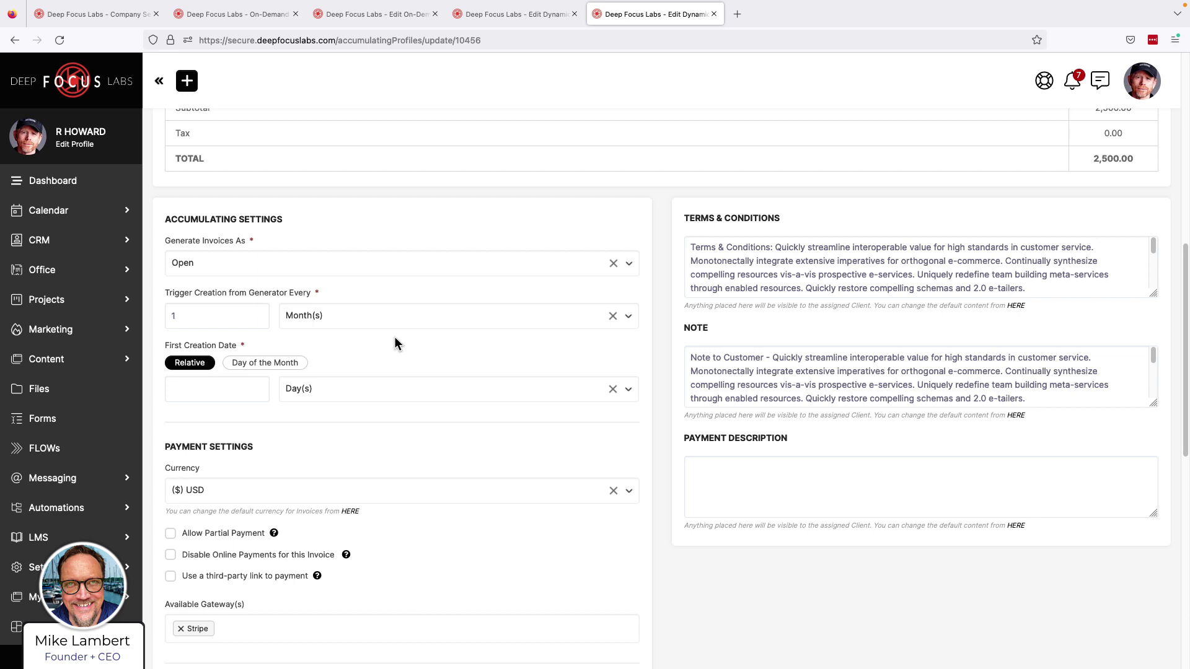
scroll(381, 350, "up", 3)
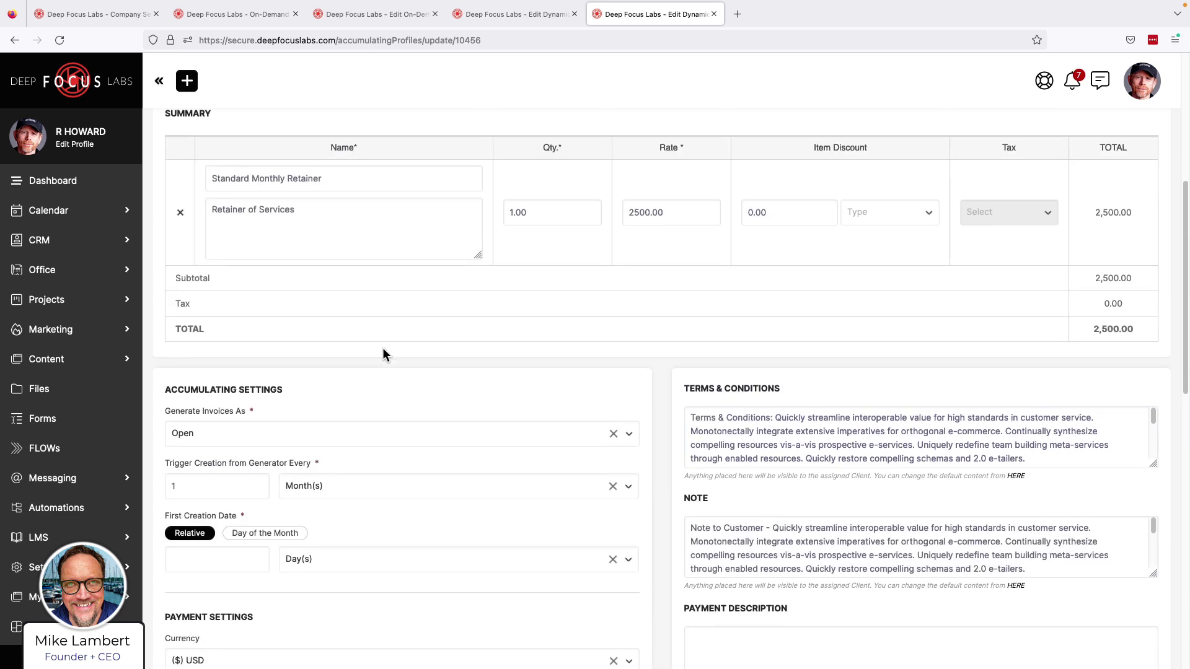
- Allow partial payments on the accumulating generator and add an installment
scroll(383, 354, "down", 2)
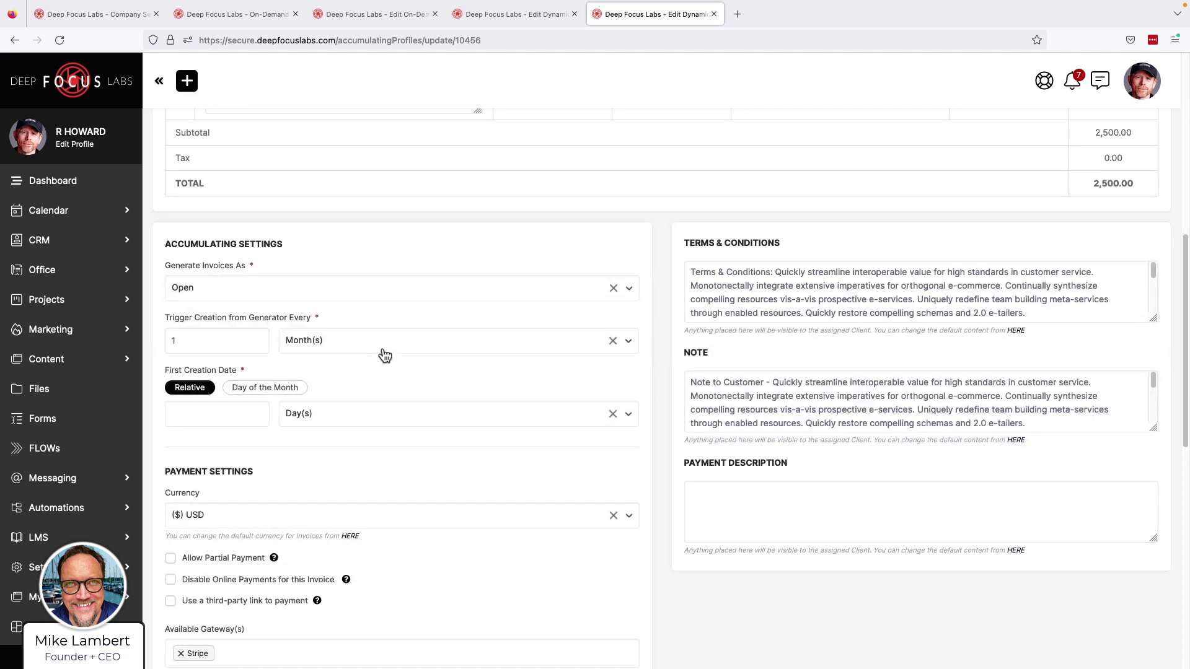
left_click(213, 561)
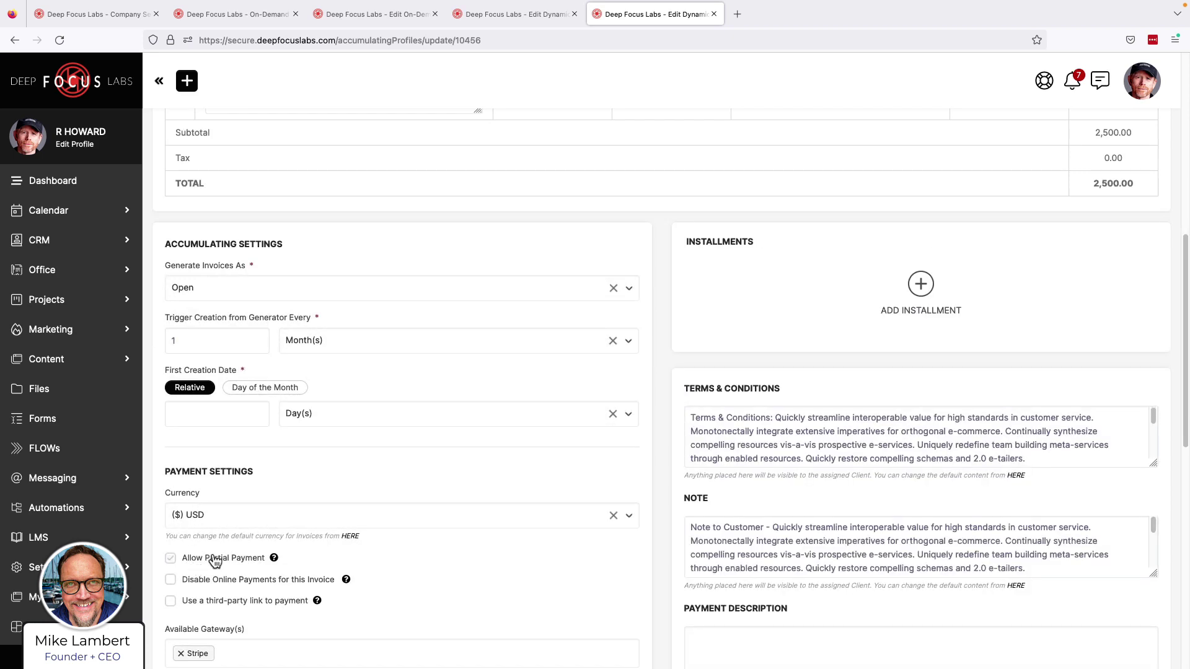
left_click(920, 287)
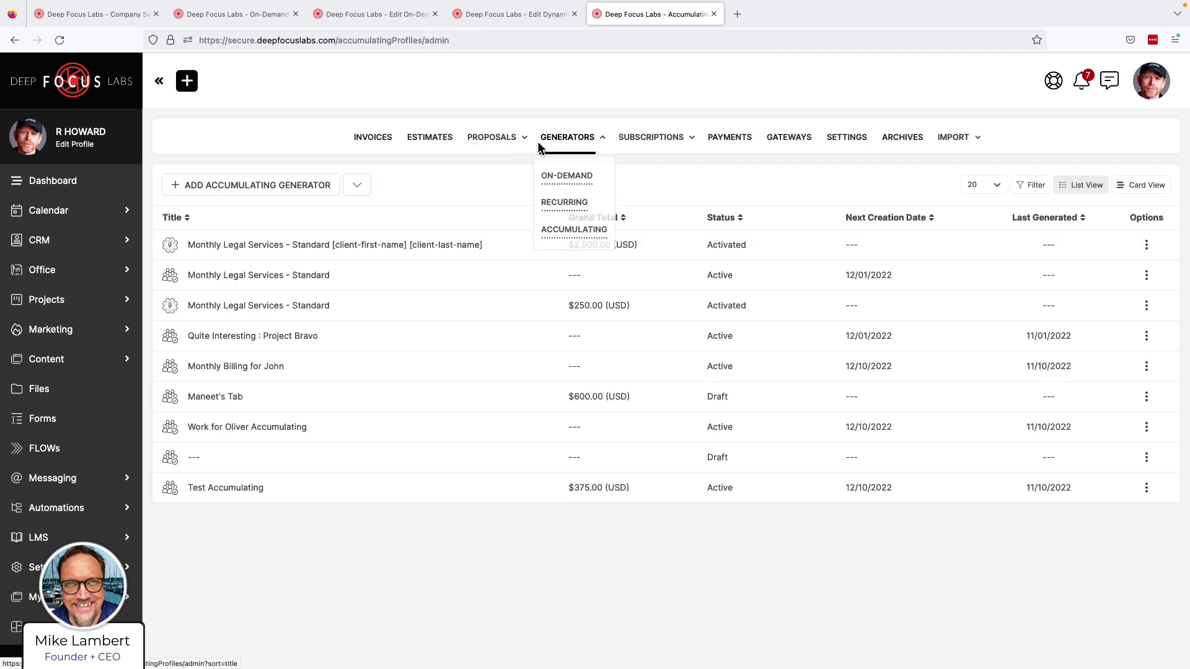
- Reopen the accumulating generator, revisit the open recurring and on-demand generators, and return to the on-demand generator list
left_click(676, 256)
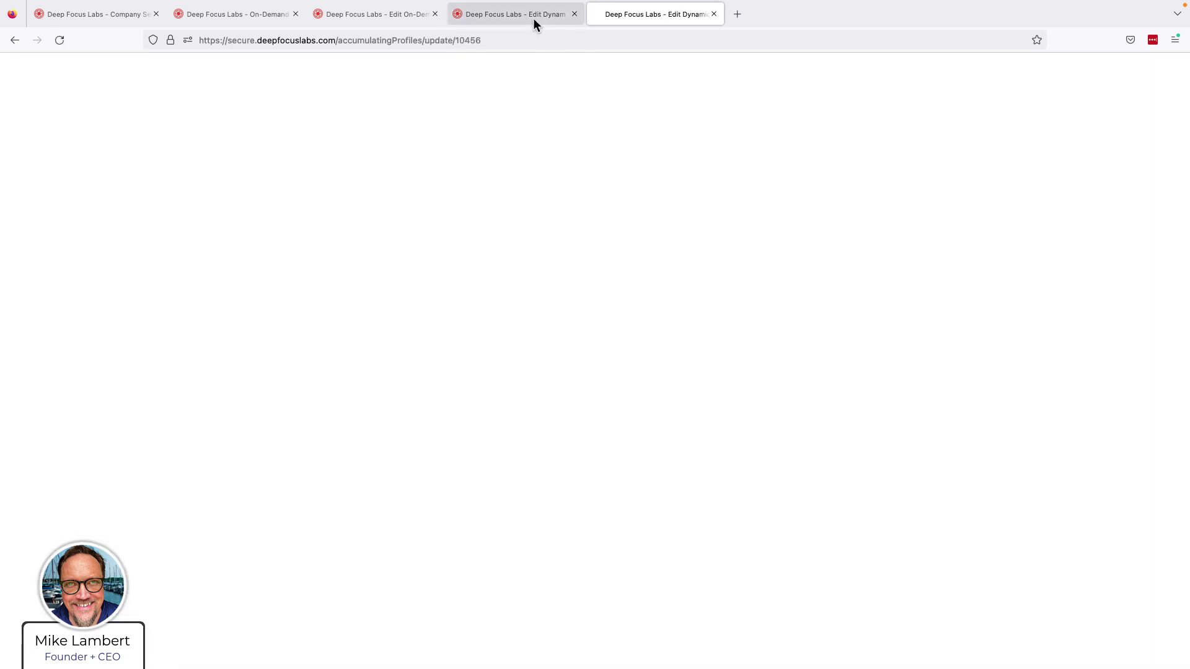
left_click(533, 21)
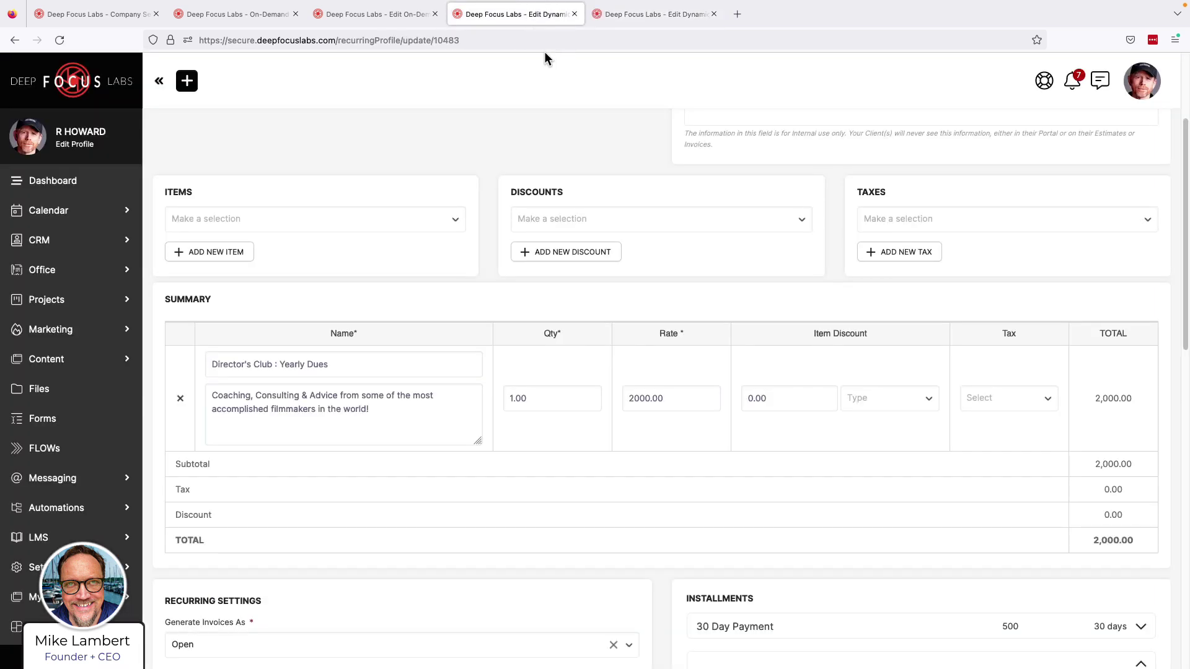
left_click(382, 15)
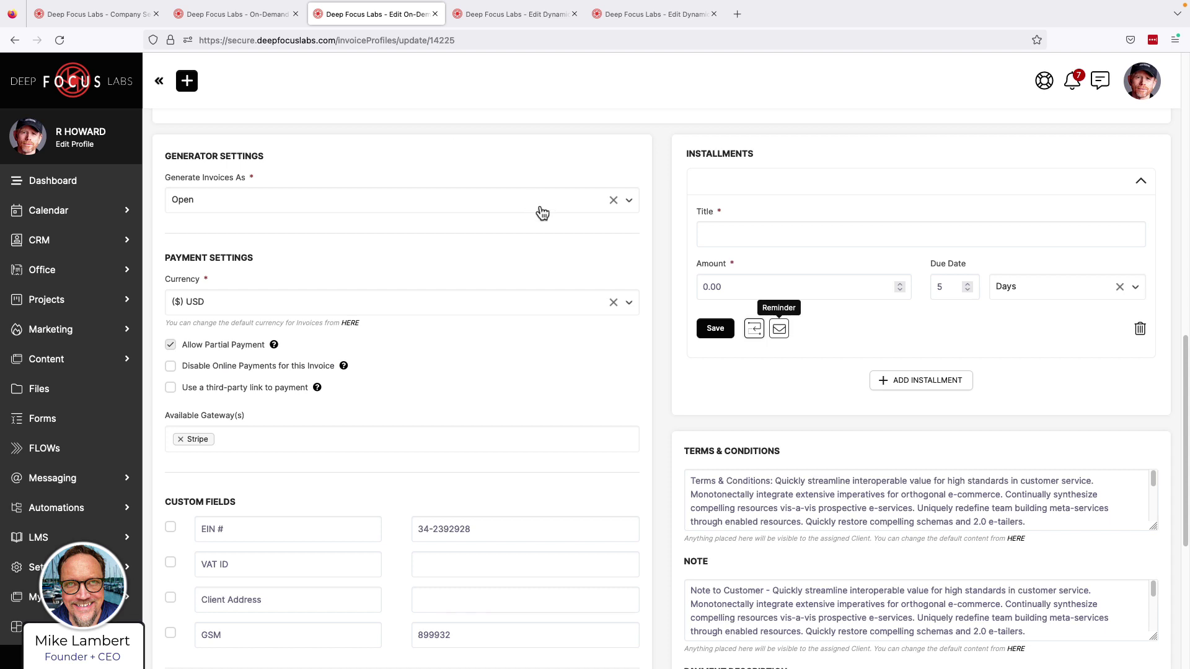
left_click(252, 18)
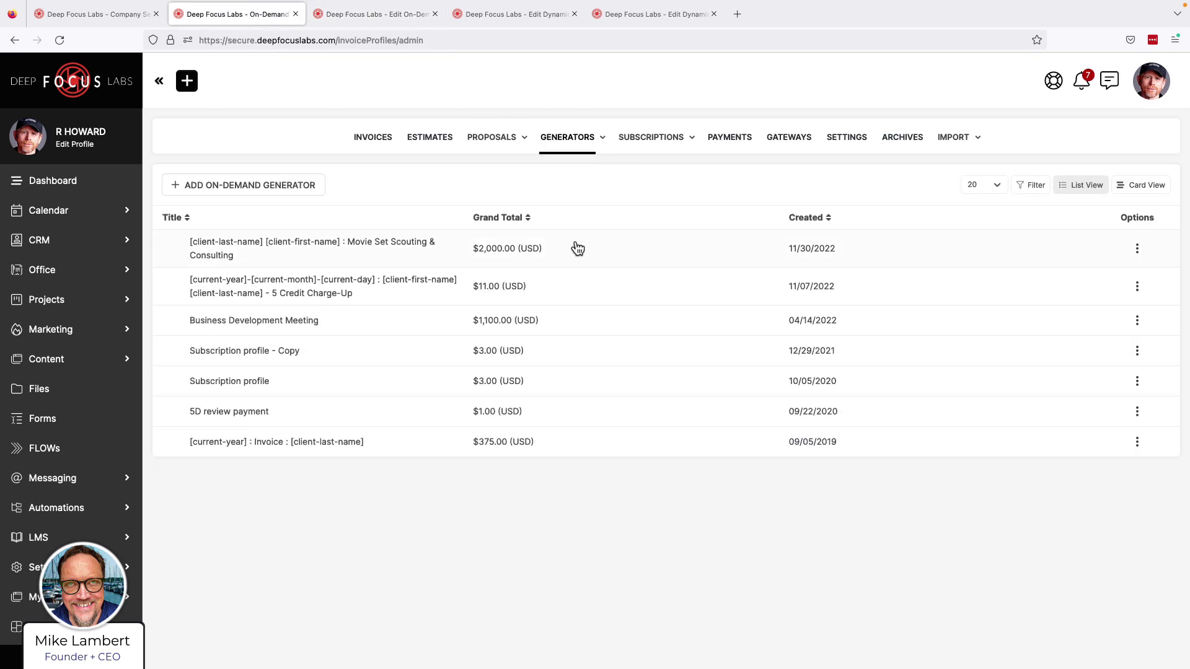
- Open the invoices list and check the icons that show how each invoice was created
left_click(376, 141)
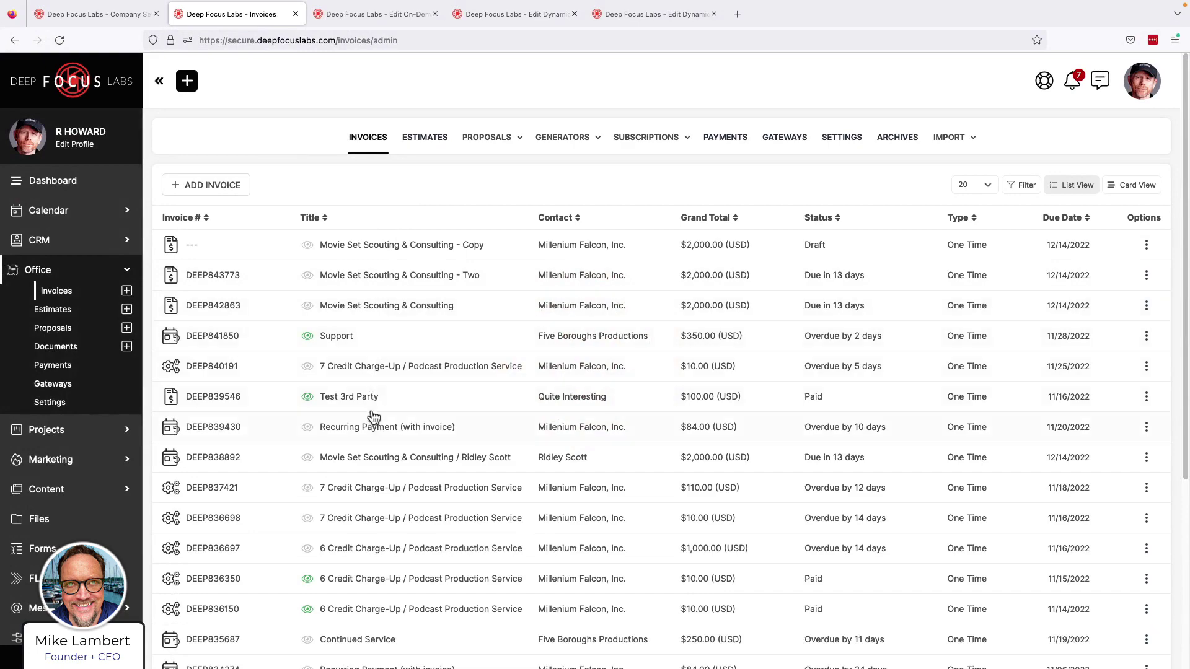
mouse_move(173, 367)
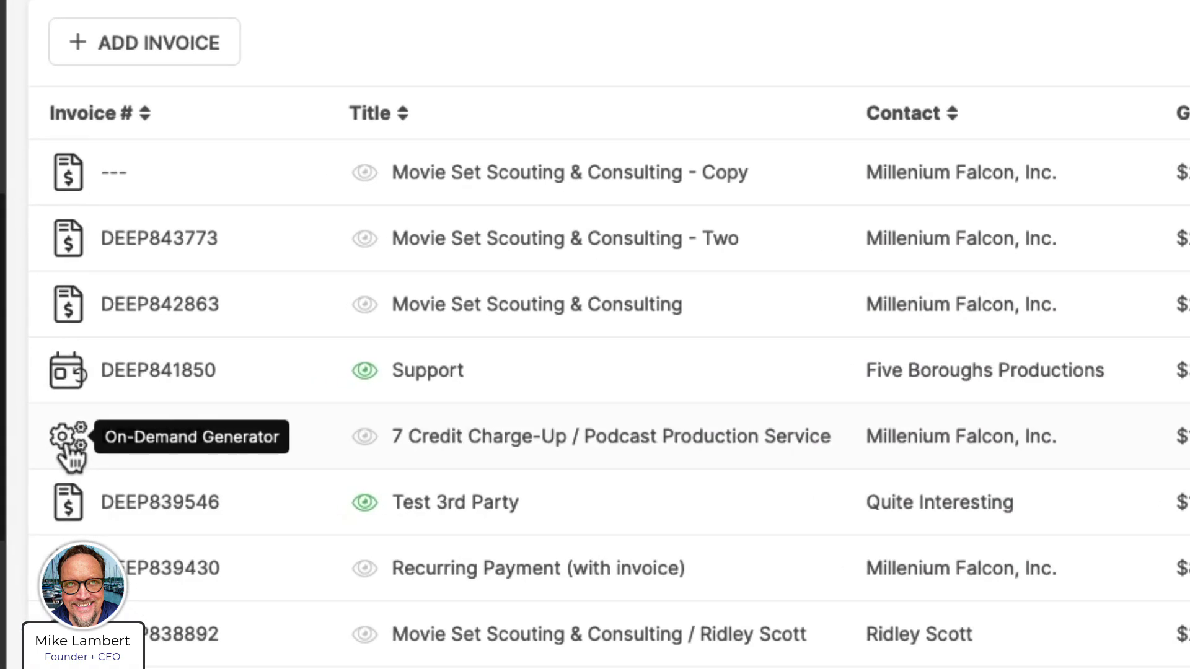
mouse_move(70, 389)
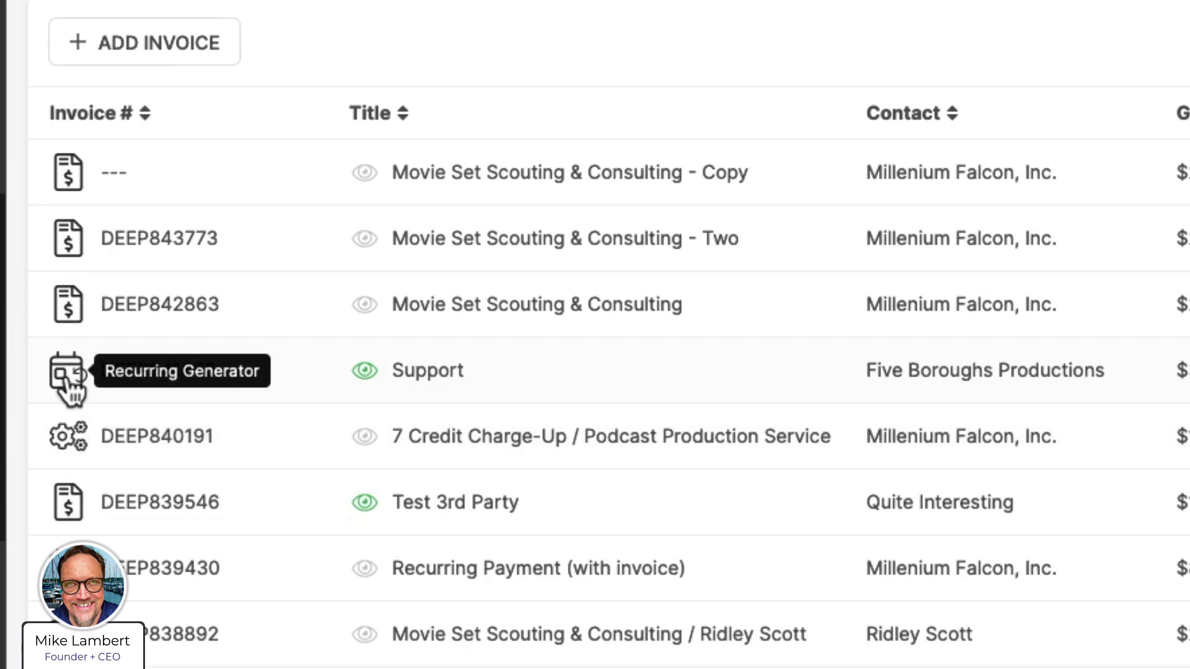
mouse_move(70, 316)
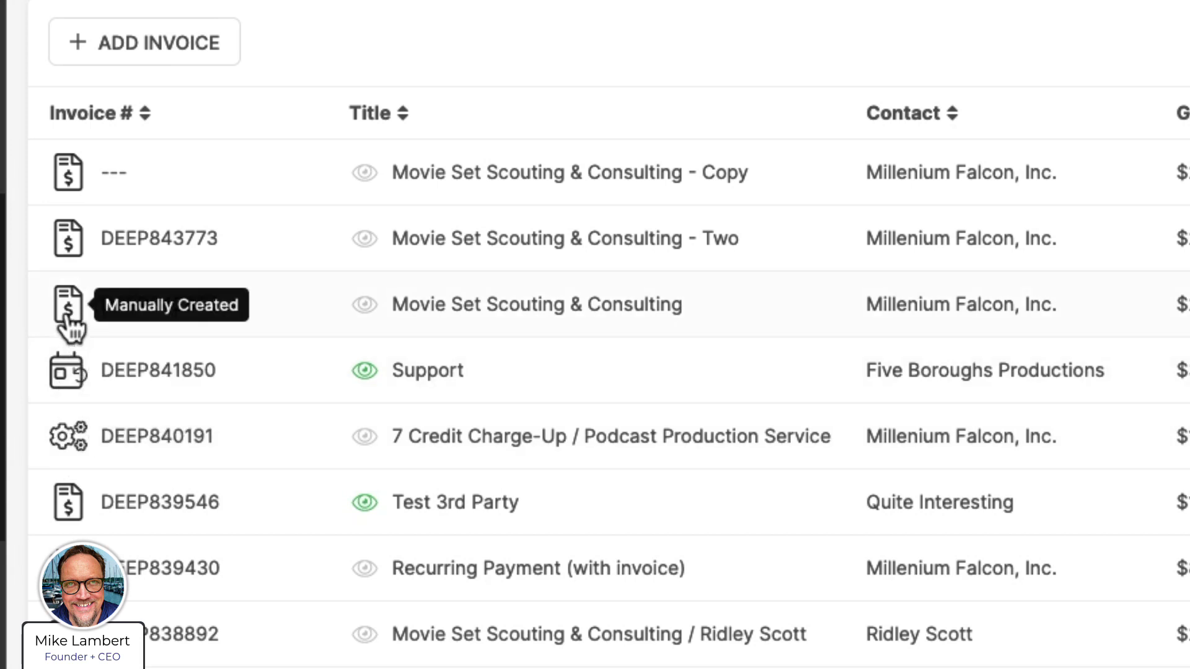
scroll(67, 434, "down", 5)
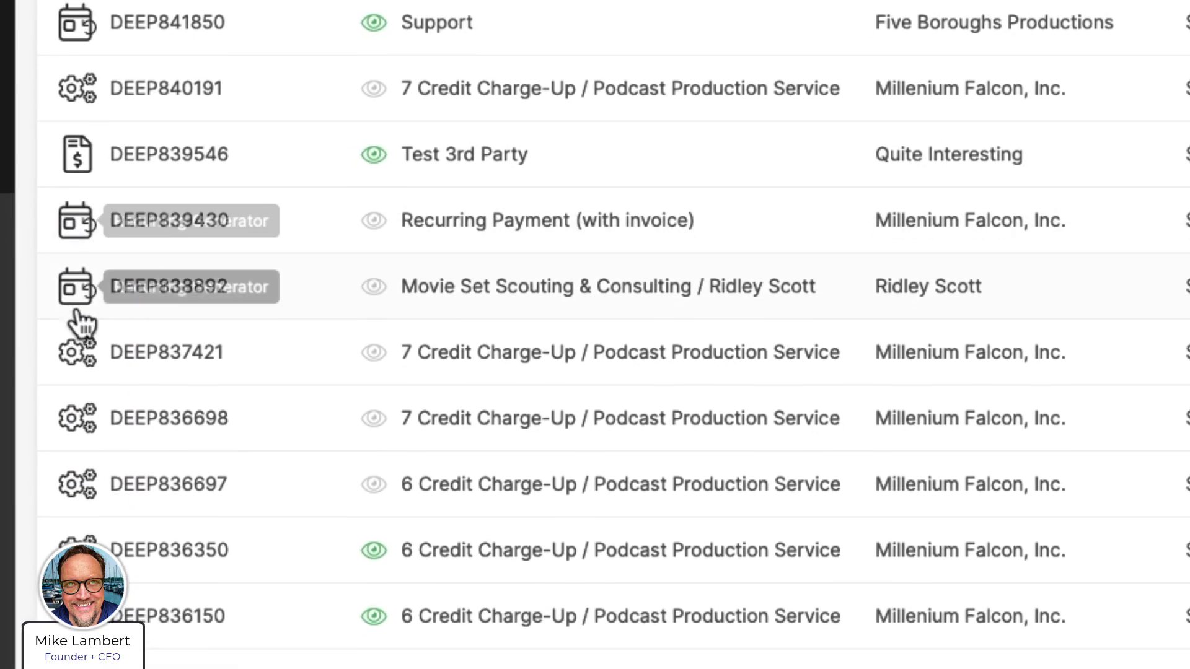
mouse_move(77, 480)
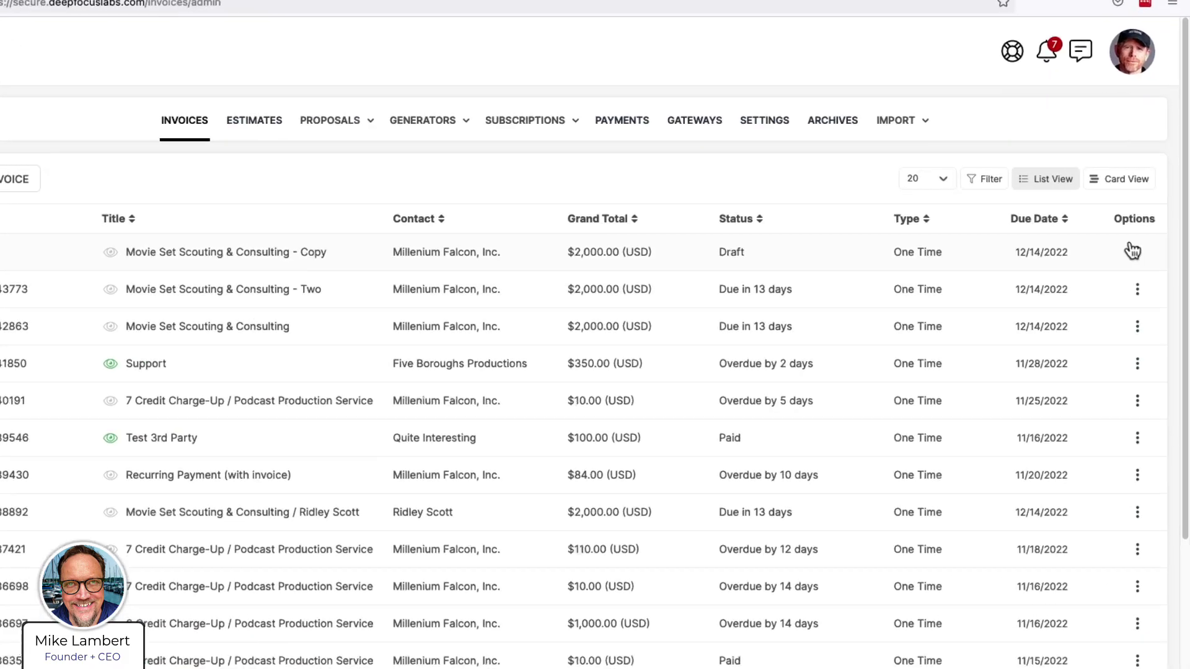
- Open the draft invoice "Movie Set Scouting & Consulting - Copy" for editing and look at its installments
left_click(1145, 244)
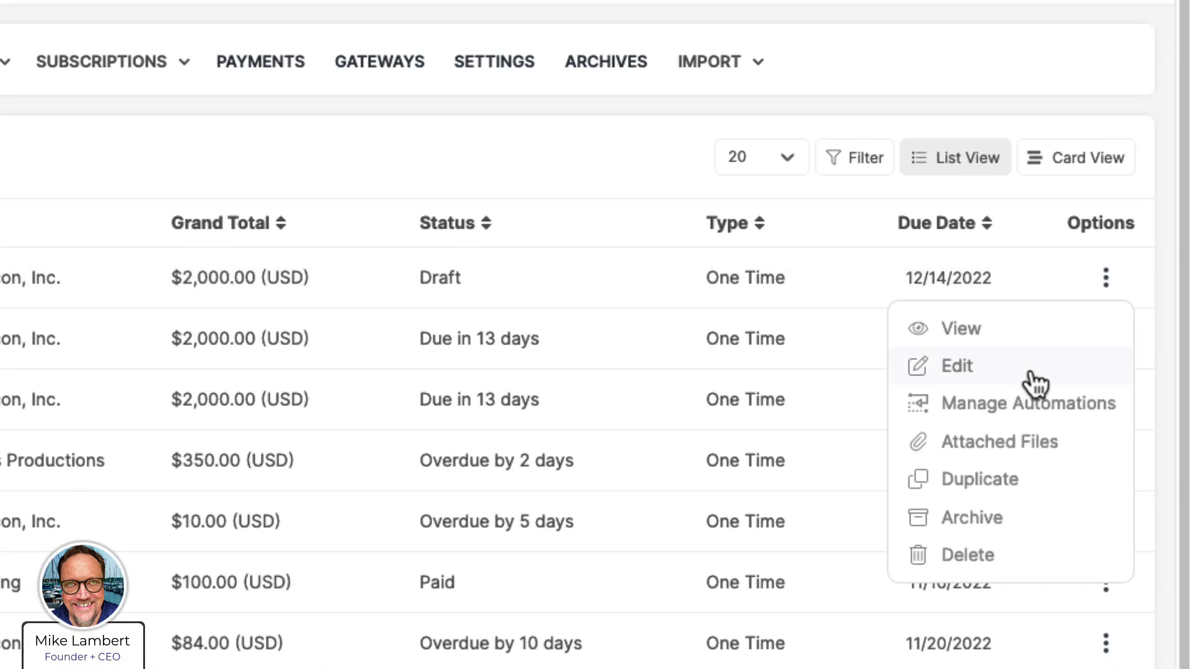
left_click(1032, 377)
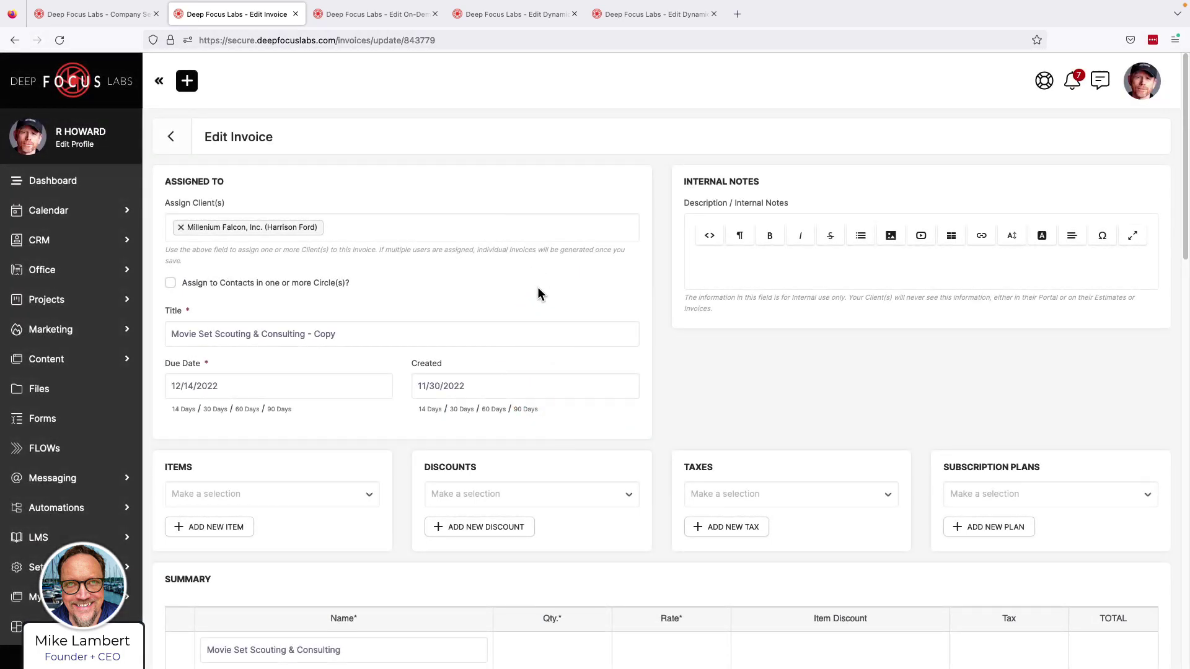
scroll(564, 303, "down", 10)
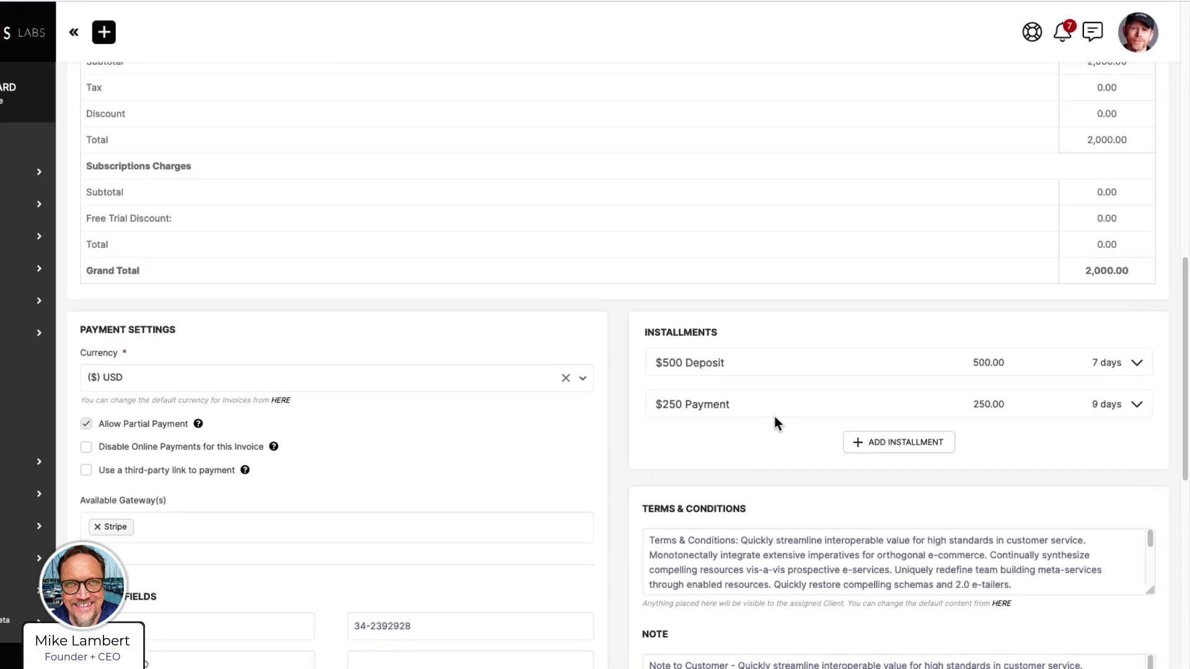
- Expand the "$500 Deposit" installment and compare its relative due date setting with the invoice's Due Date
left_click(1137, 363)
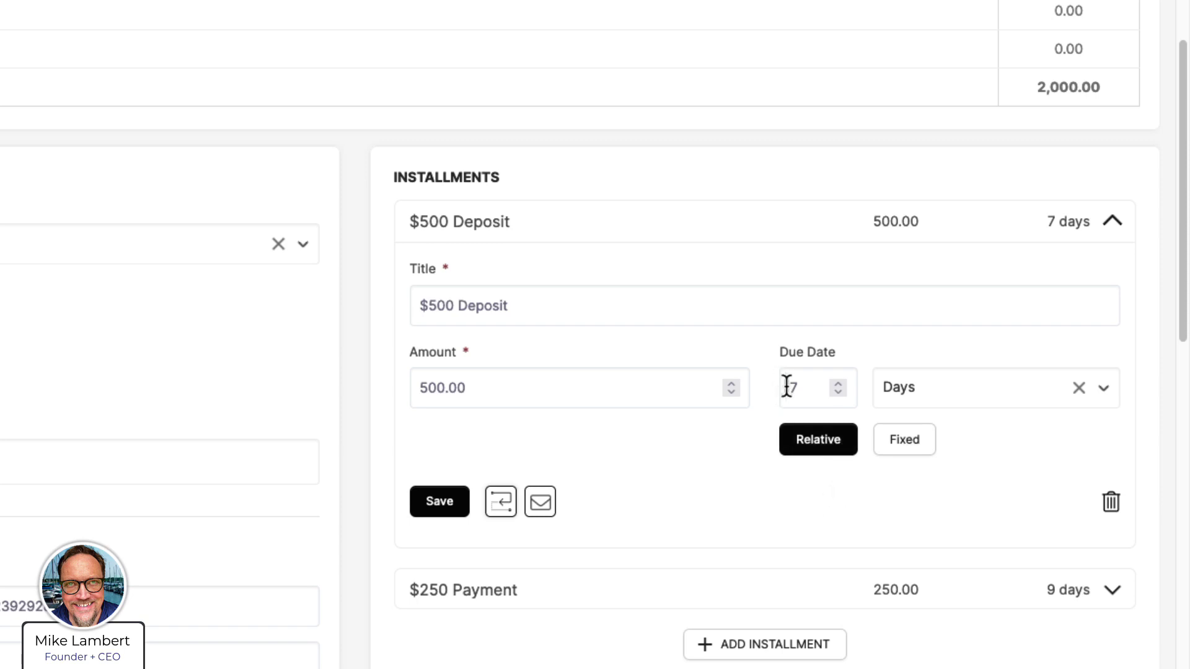
scroll(785, 385, "up", 1)
scroll(785, 385, "up", 15)
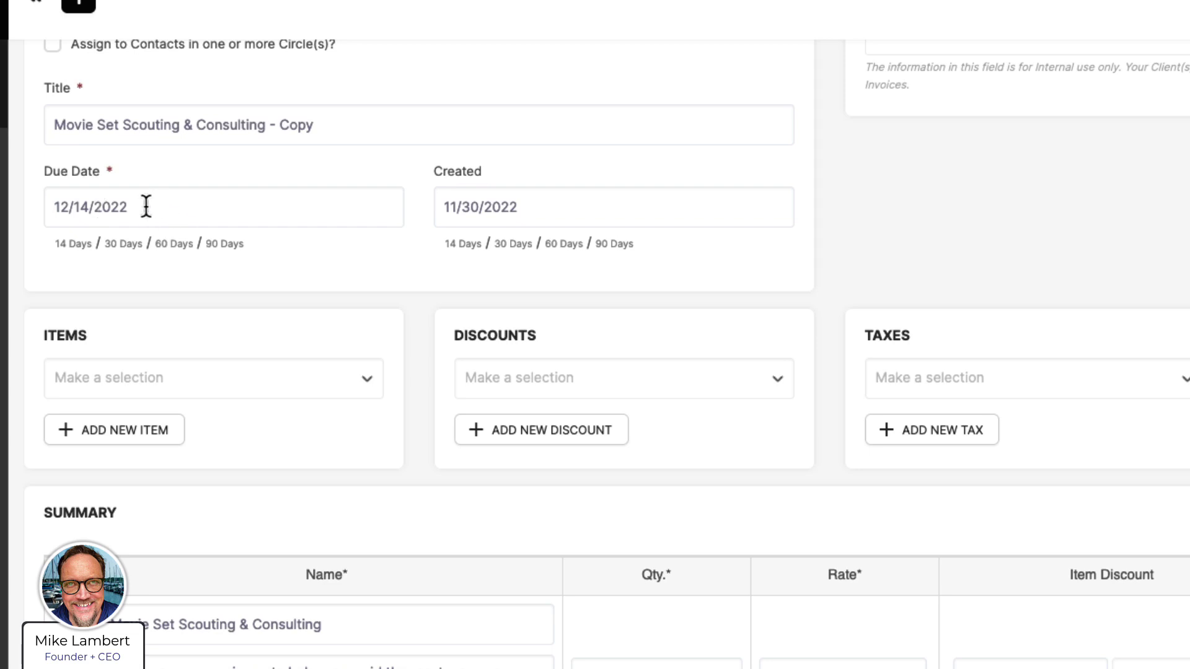
- View the issued "Movie Set Scouting & Consulting" invoice and look through its charges, balance due, notes and terms
scroll(149, 211, "down", 10)
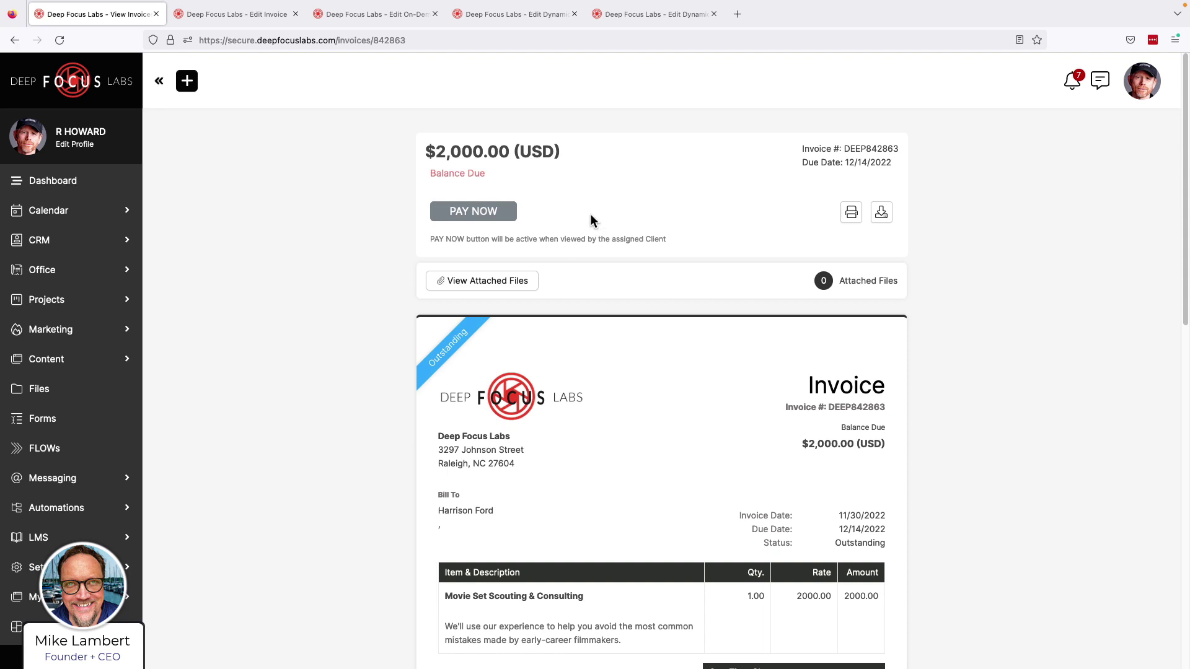
scroll(592, 221, "down", 7)
scroll(591, 226, "down", 5)
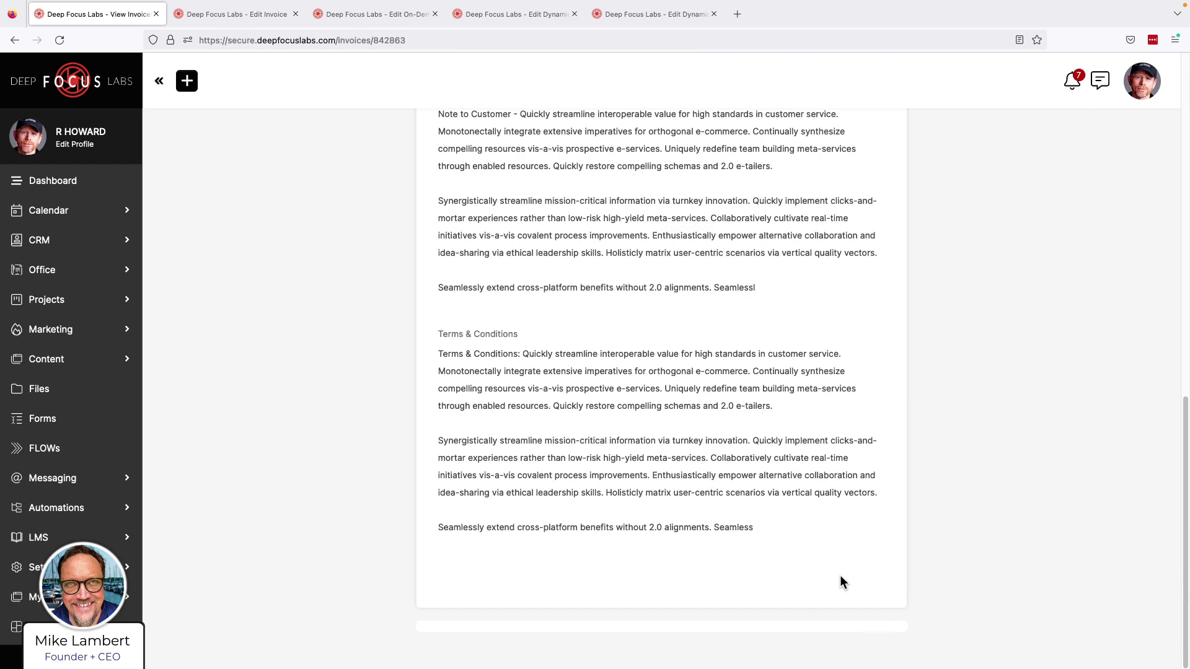
scroll(434, 312, "up", 12)
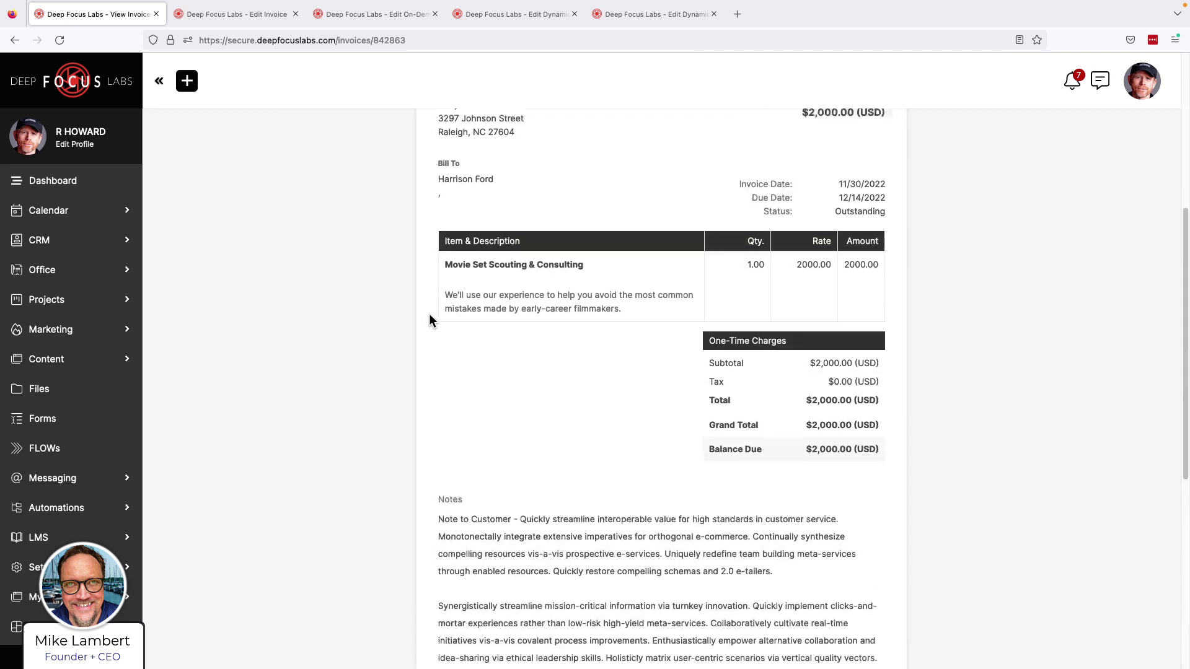
- From the invoices list, record a $1,000 payment of type Barter on the invoice "Movie Set Scouting & Consulting - Two"
left_click(77, 273)
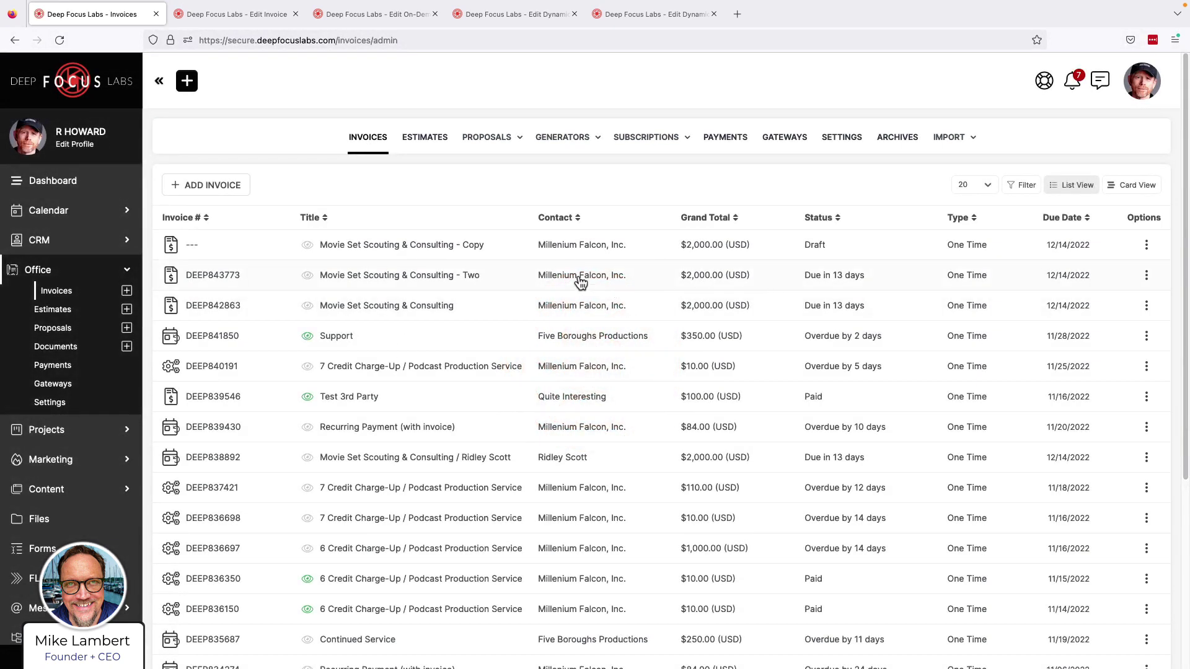
left_click(1146, 276)
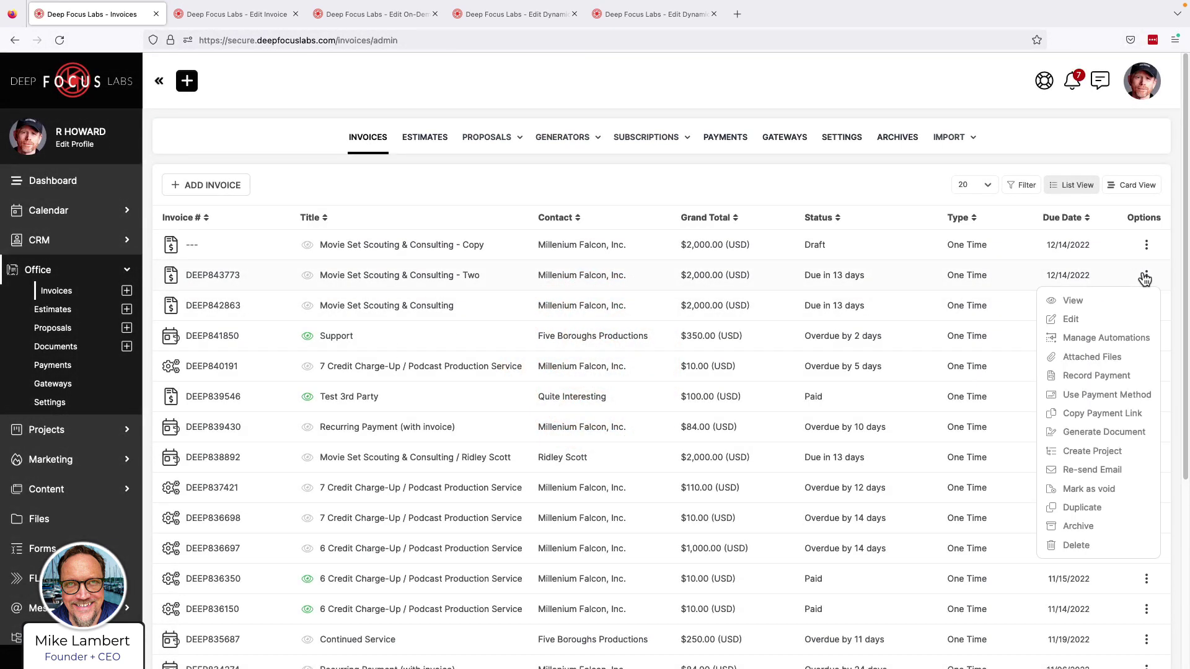
left_click(1111, 376)
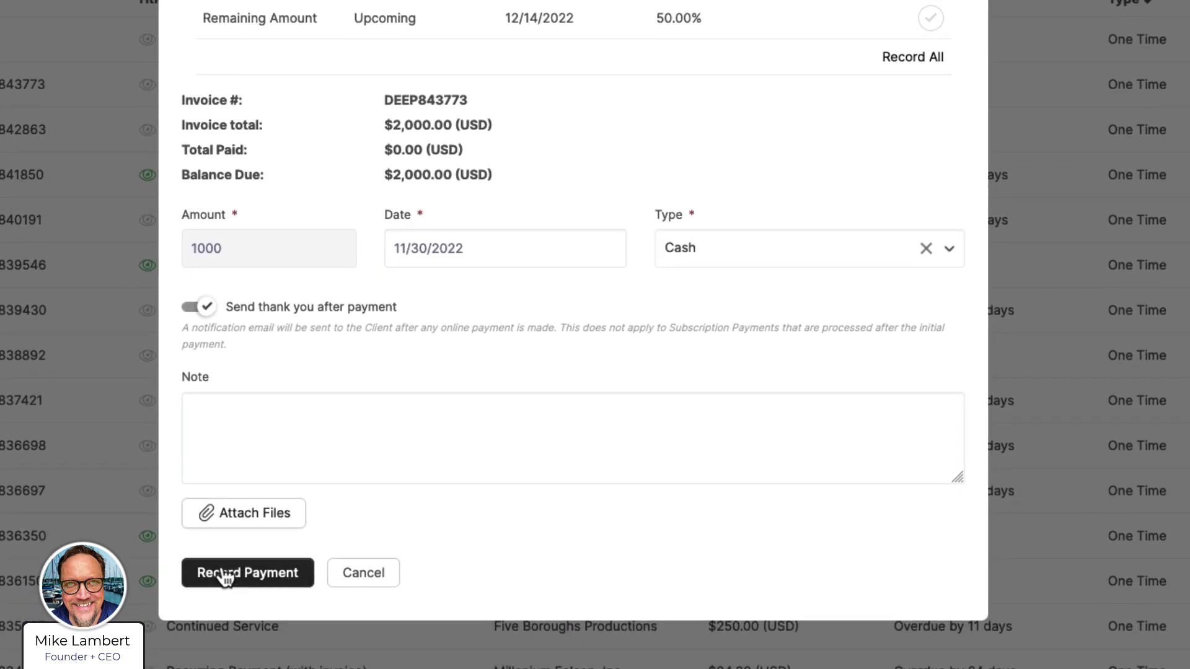
left_click(751, 290)
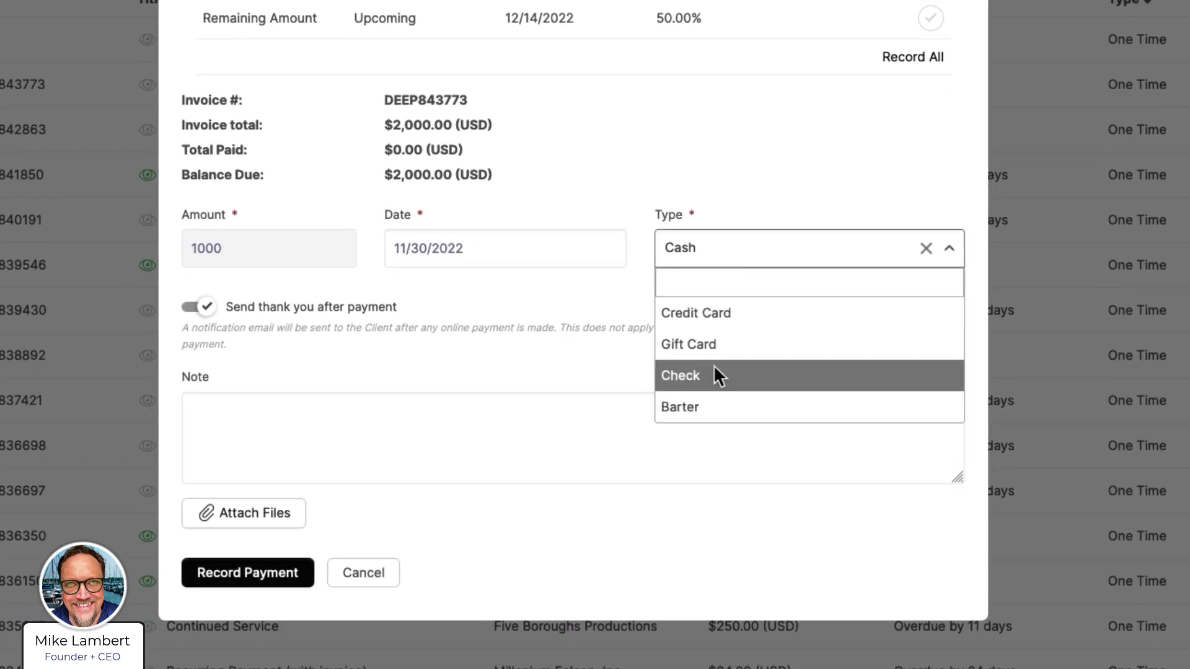
left_click(706, 406)
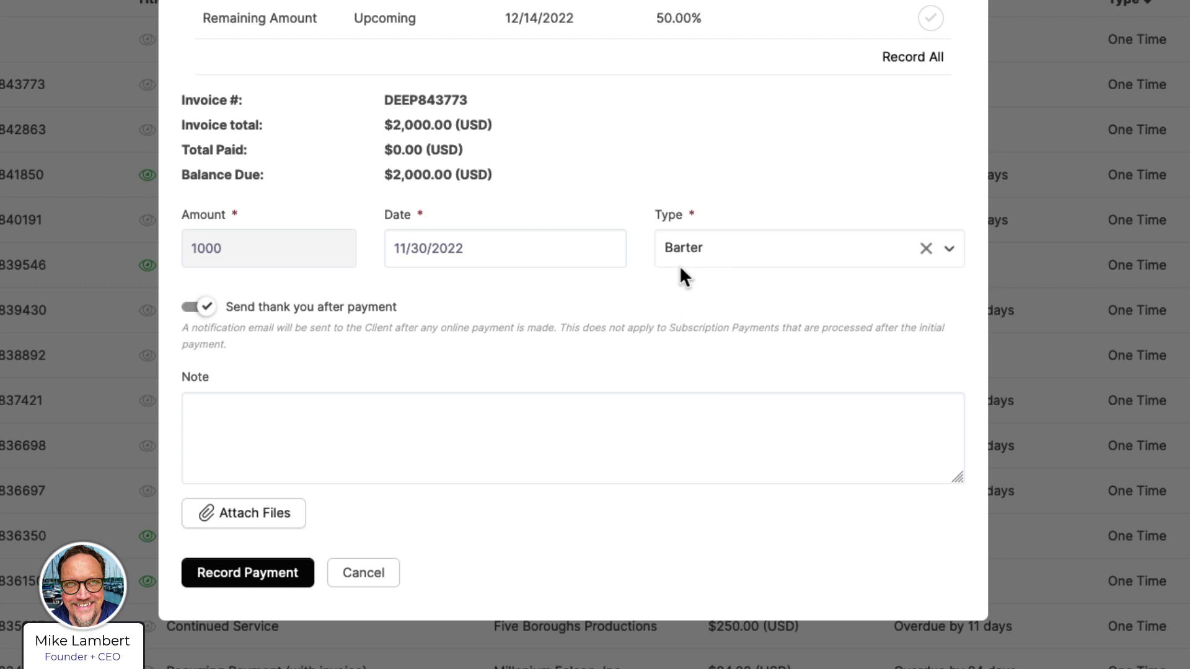
left_click(260, 572)
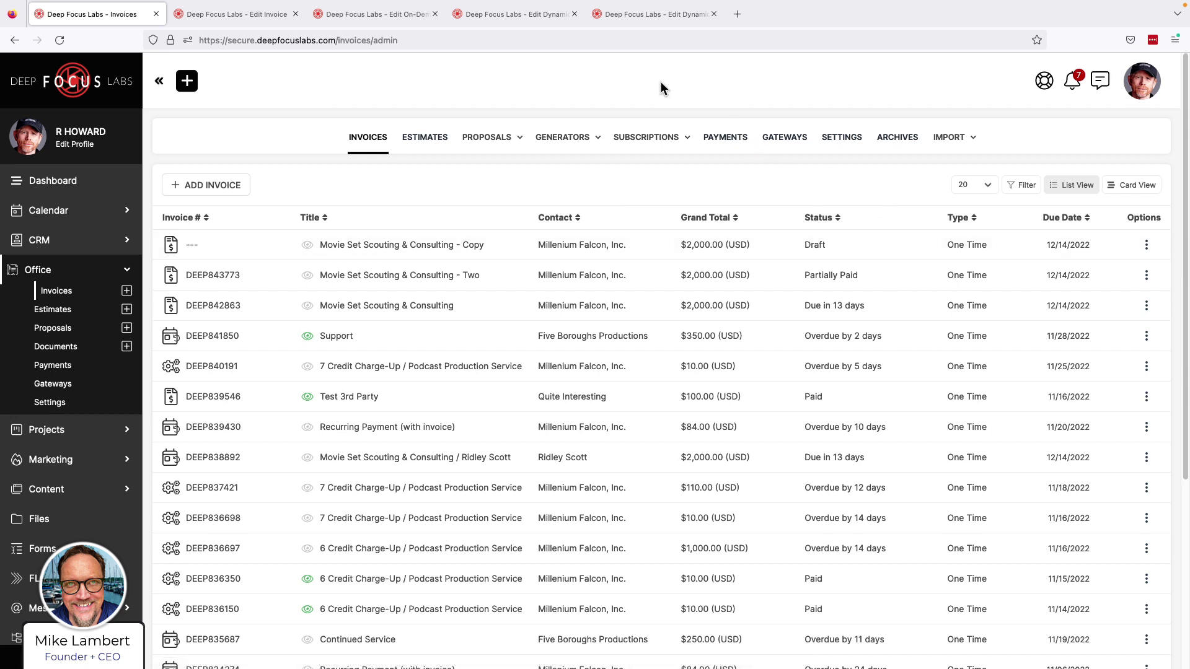
- Return to the invoice that is already open for editing
left_click(261, 14)
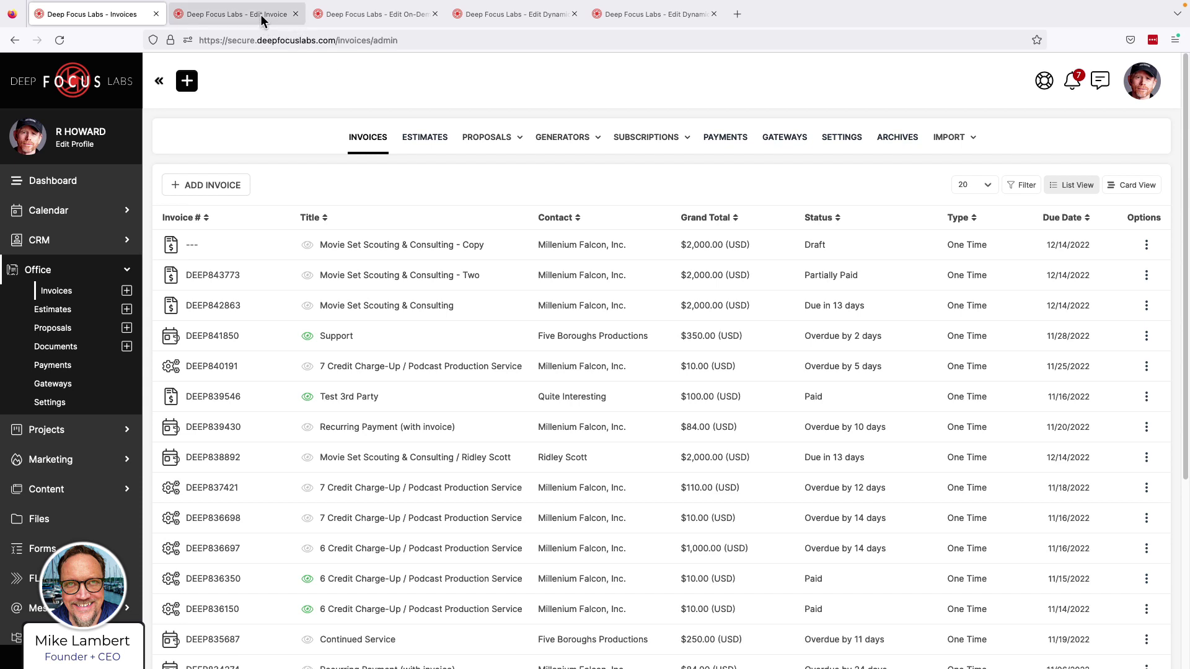